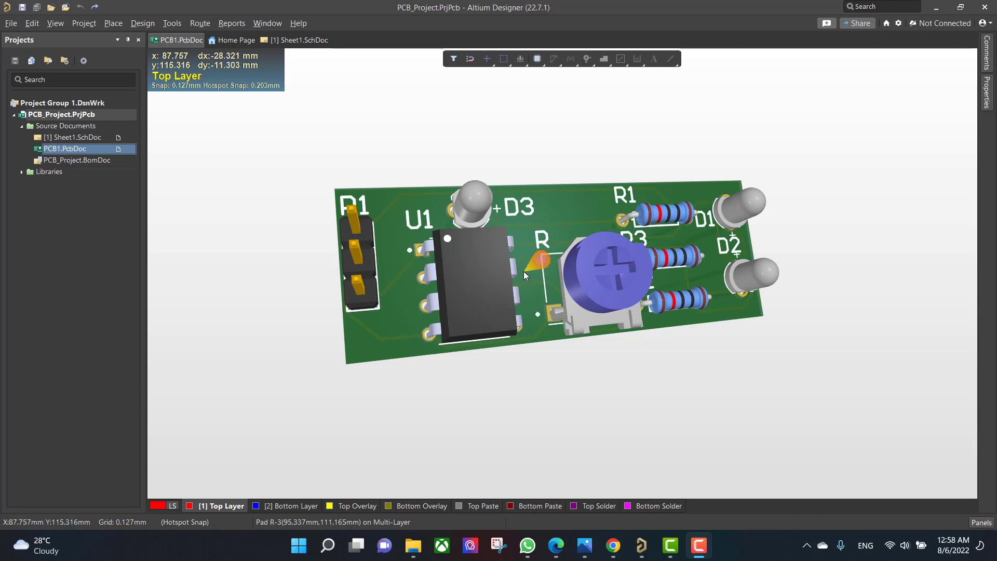
left_click(532, 269)
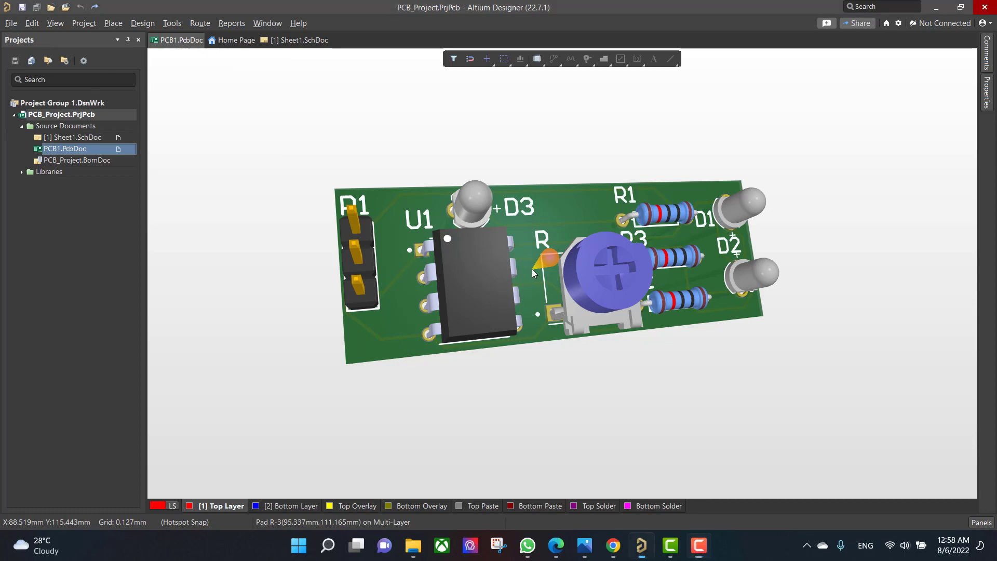
right_click_drag(564, 255, 538, 309, "shift")
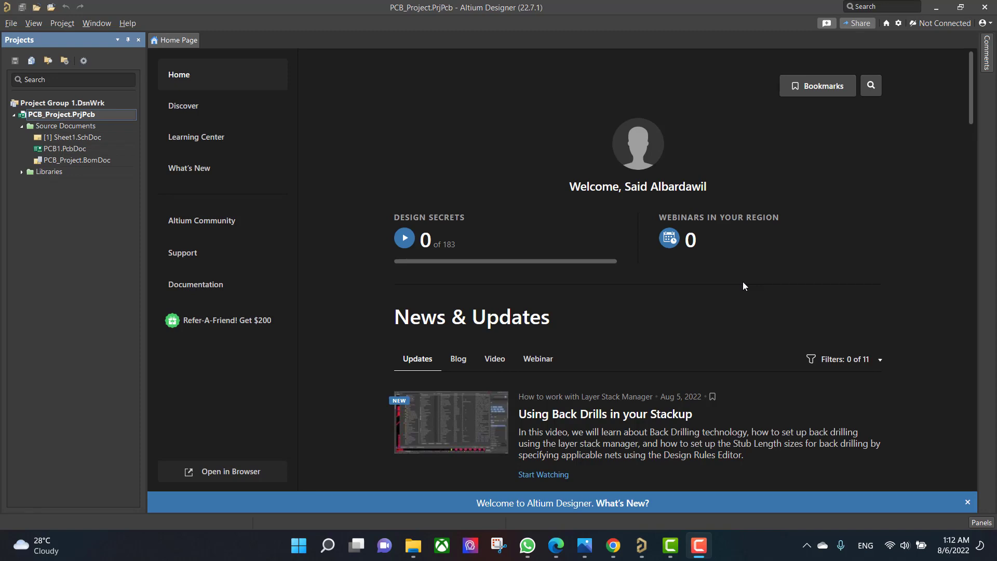
- Start a new local, empty PCB project and name it IR_sensor
left_click(11, 22)
mouse_move(26, 41)
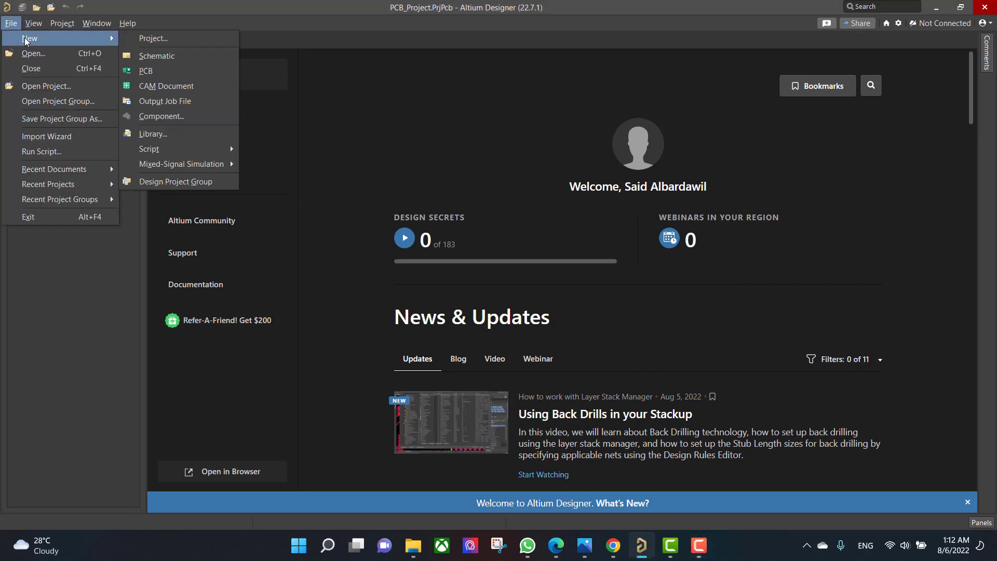
left_click(234, 39)
left_click(544, 132)
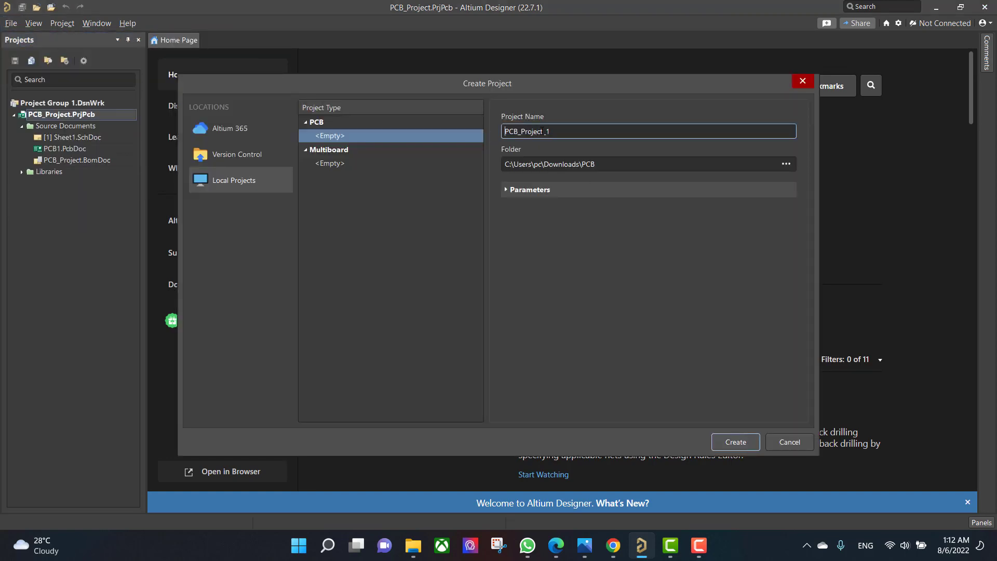
left_click_drag(560, 132, 497, 136)
key("BackSpace")
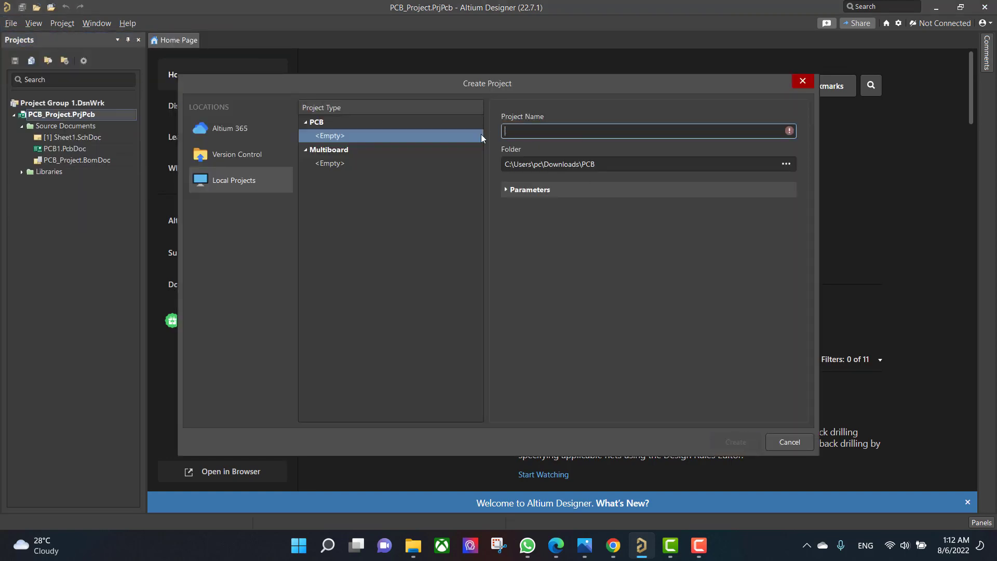
type("l")
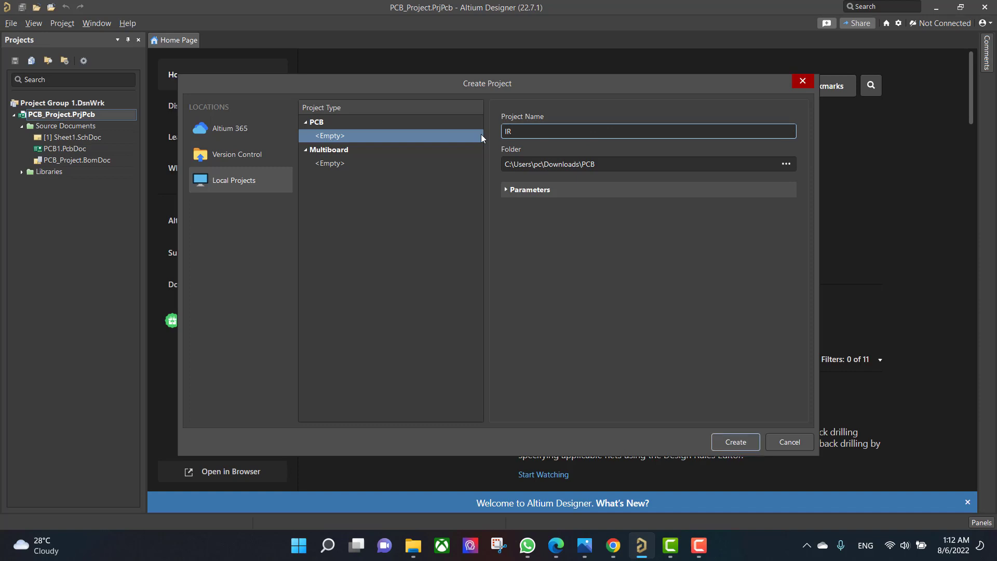
type("R_S")
key("BackSpace")
type("sensor")
- Confirm Downloads\PCB as the project folder and create the project
left_click(787, 164)
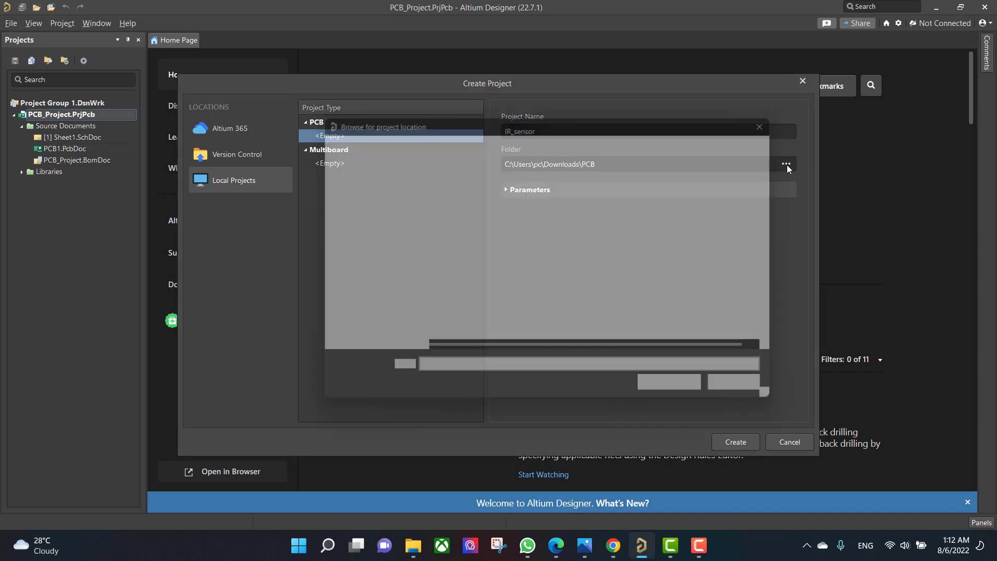
left_click(700, 397)
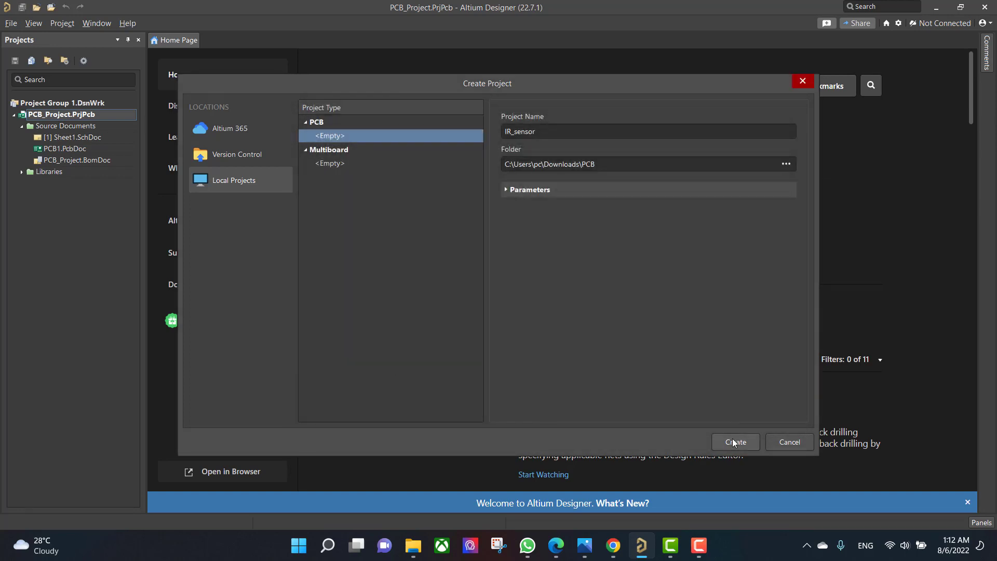
left_click(743, 442)
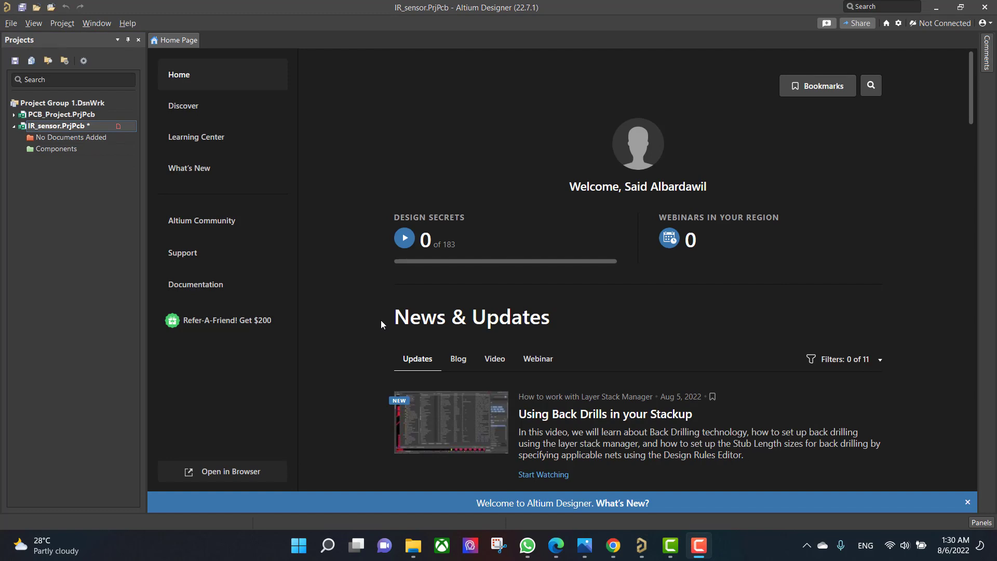
- Add a new schematic and a new PCB document to the IR_sensor project
right_click(50, 127)
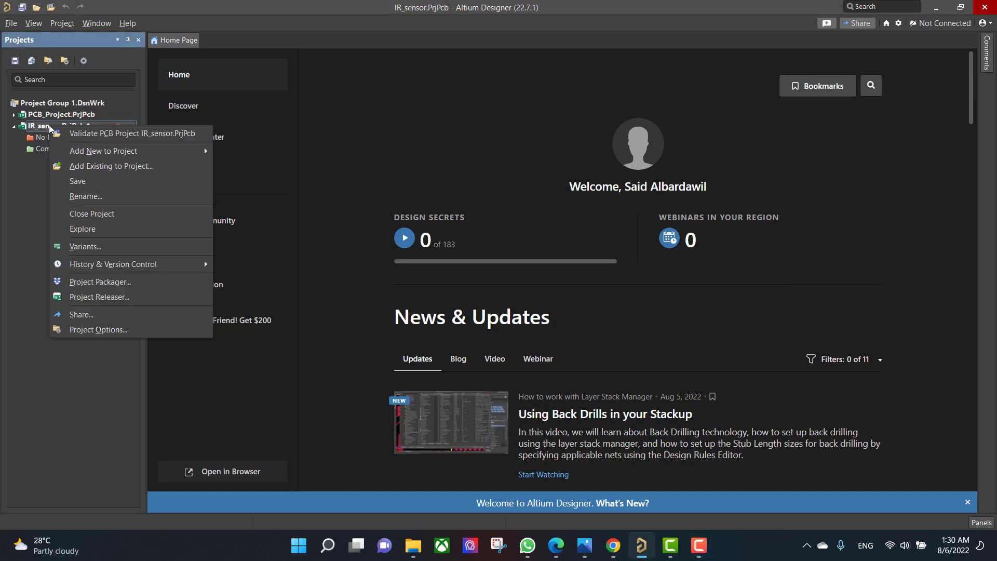
mouse_move(81, 151)
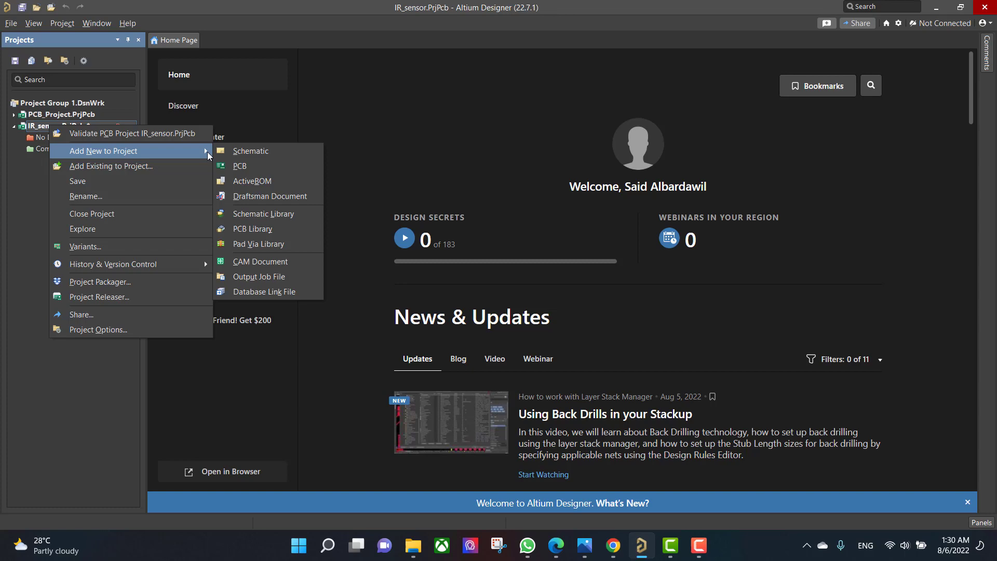
left_click(255, 151)
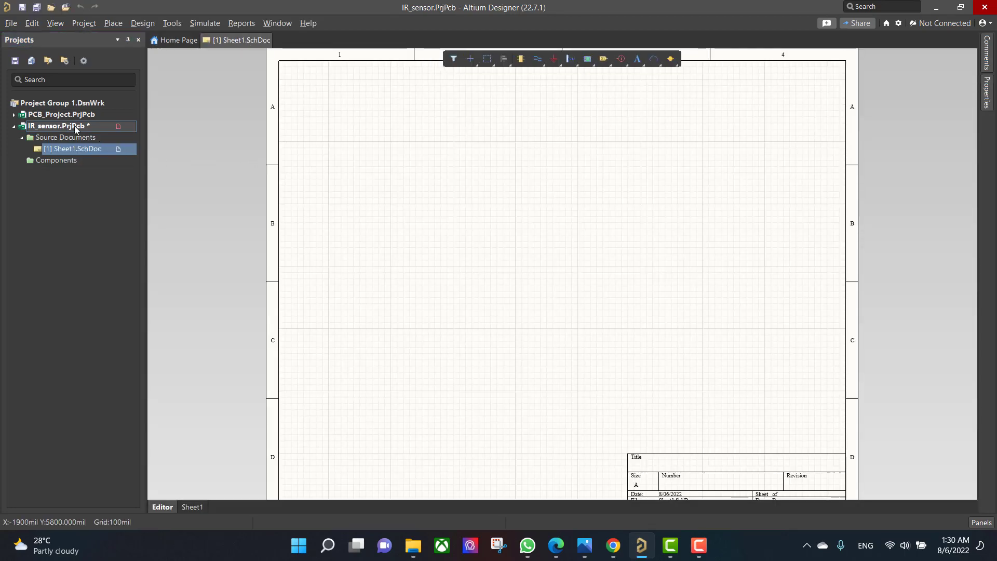
right_click(74, 126)
mouse_move(213, 148)
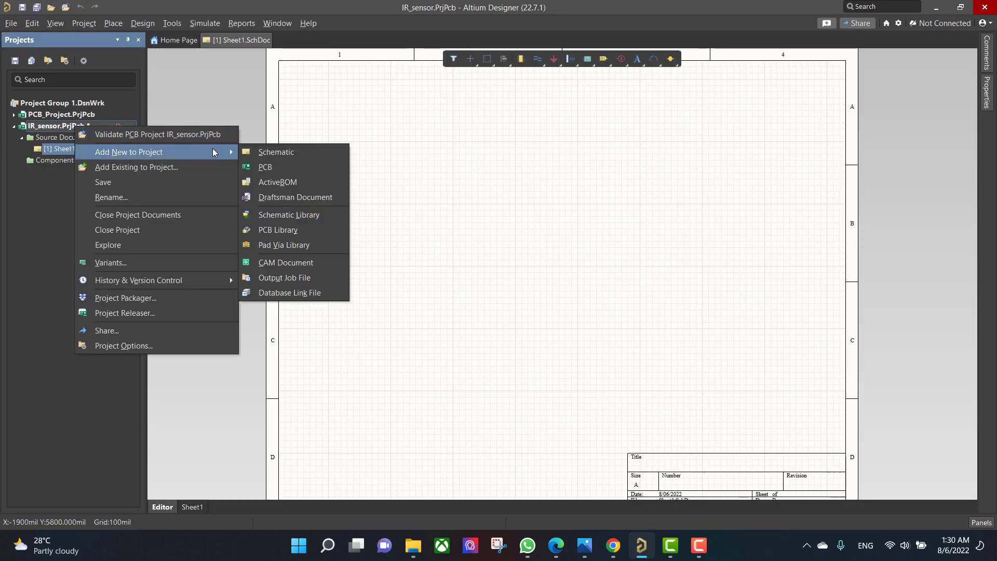
left_click(278, 168)
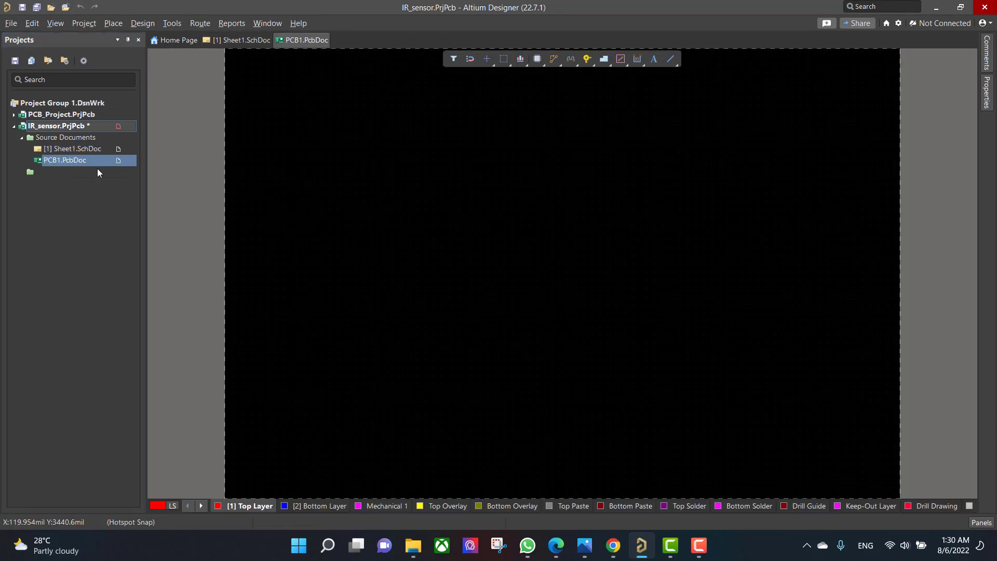
- Save the schematic as Sheet1 and the board document as PCB1 in the IR_sensor folder
right_click(69, 148)
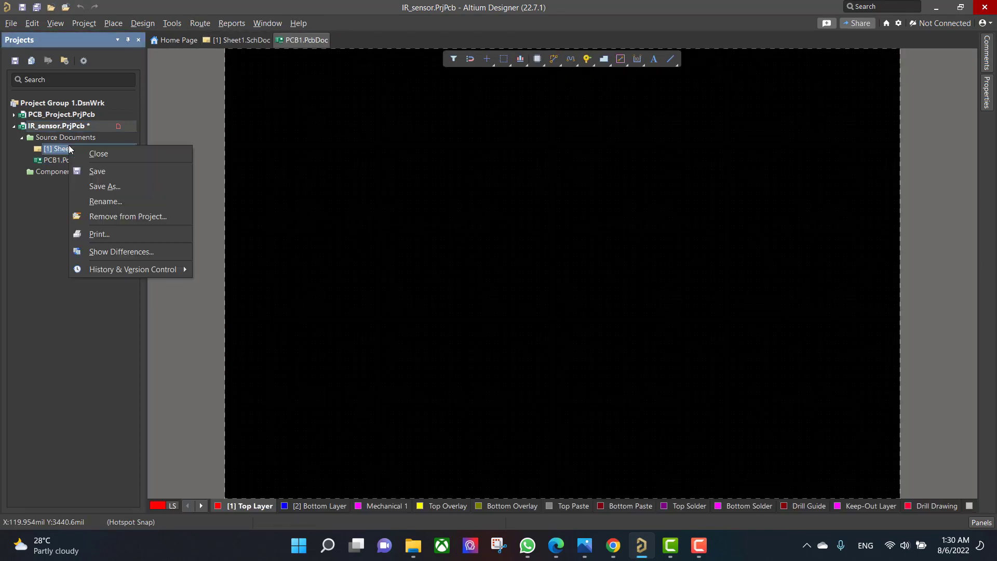
left_click(108, 173)
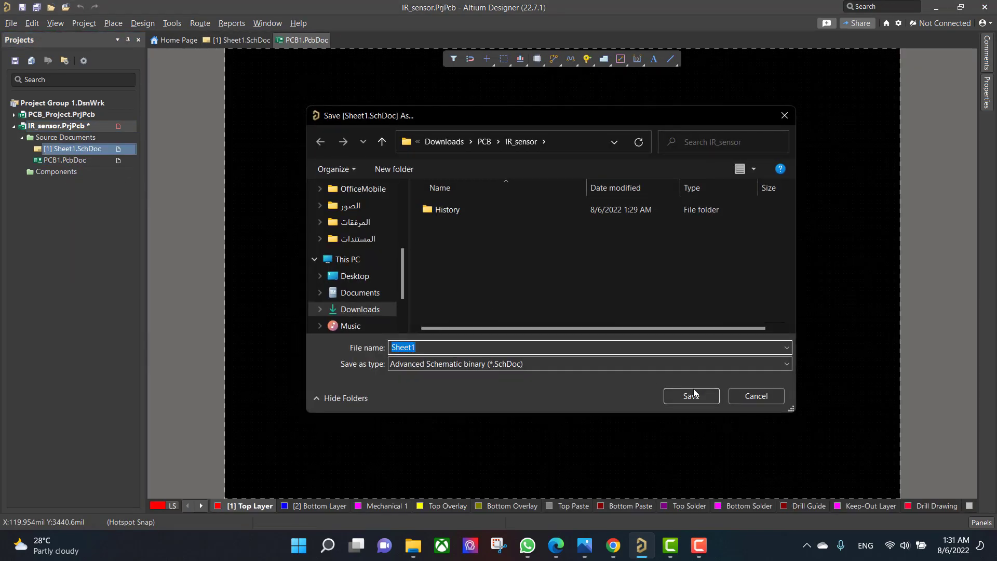
left_click(691, 395)
right_click(85, 161)
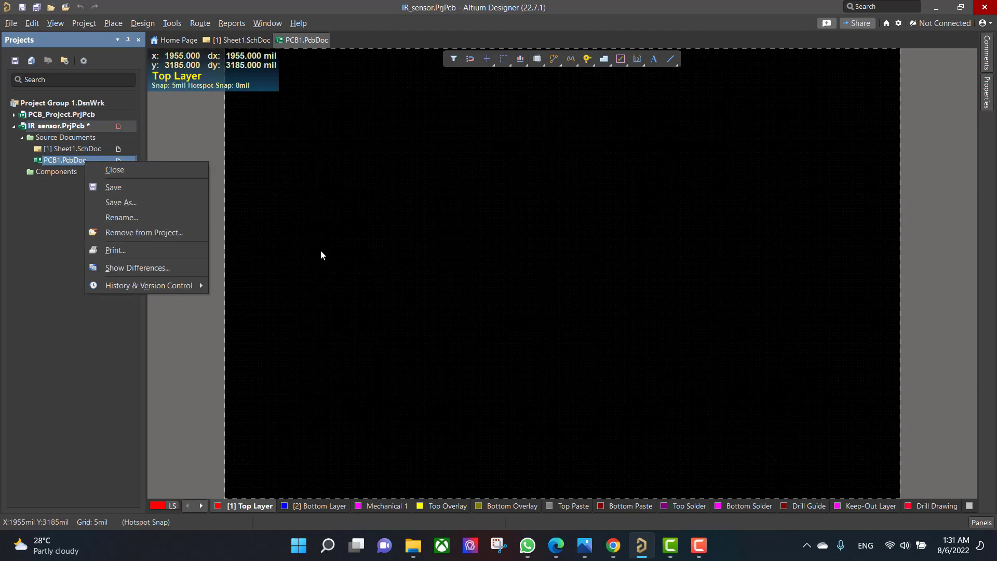
left_click(136, 202)
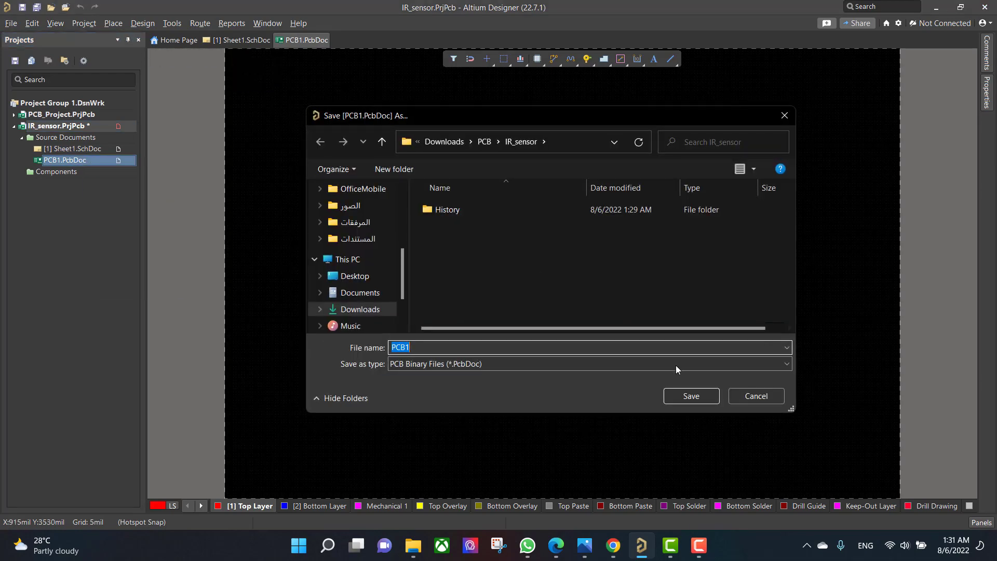
left_click(696, 397)
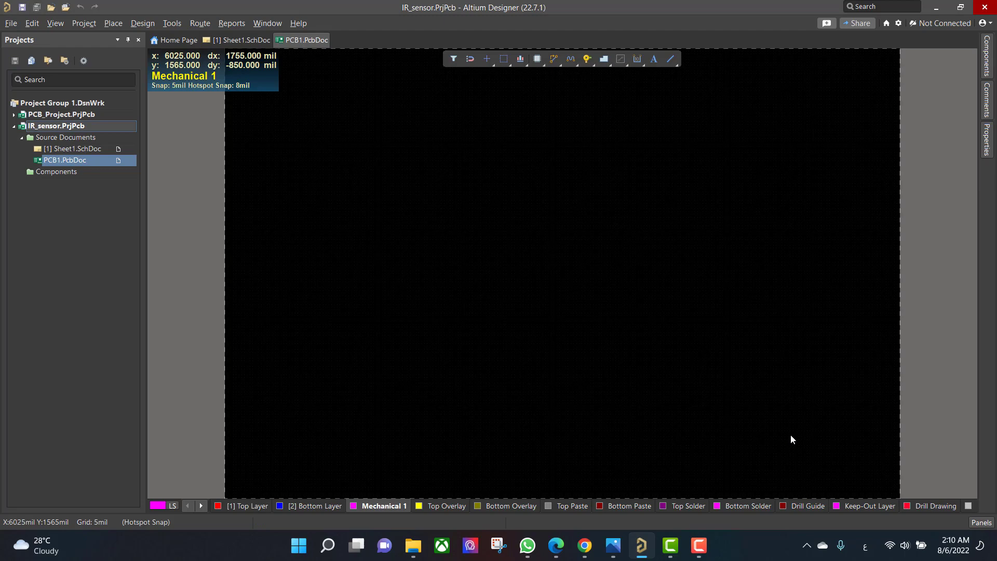
- Open the Sheet1 schematic and bring up the reference image of the IR sensor circuit
left_click(111, 148)
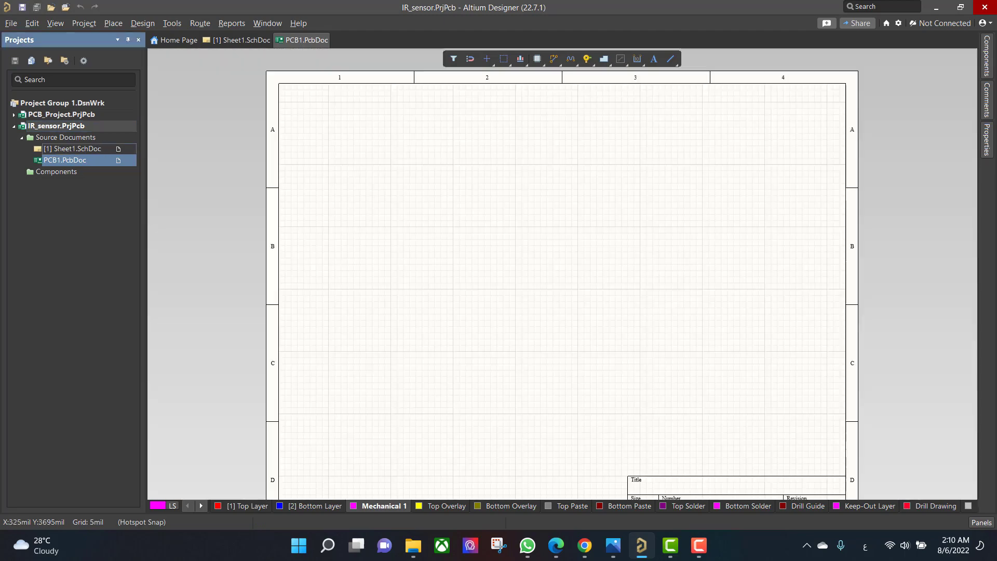
left_click(612, 545)
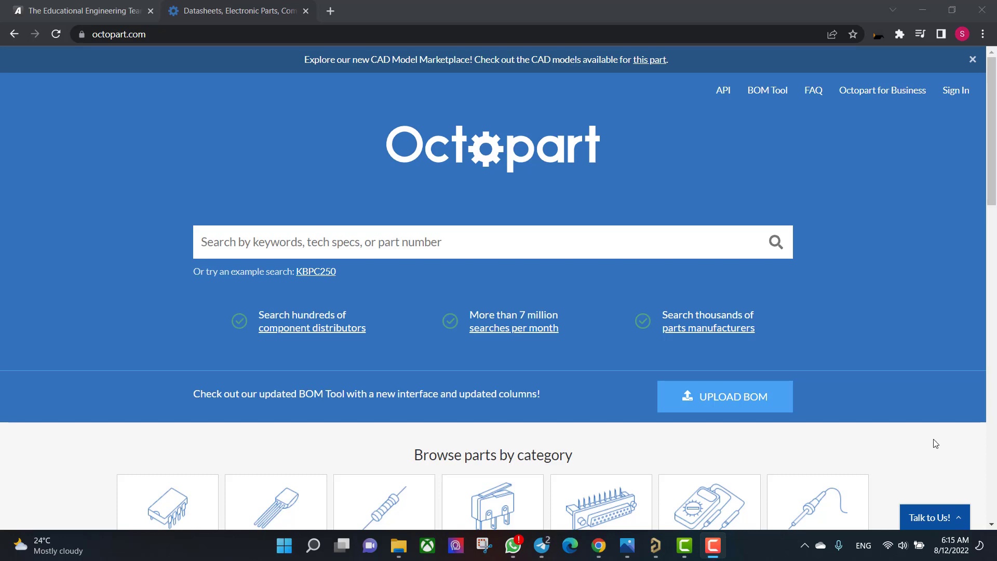
- Search Octopart in the browser for "lm 358" and open the STMicroelectronics LM358N part page
left_click(272, 242)
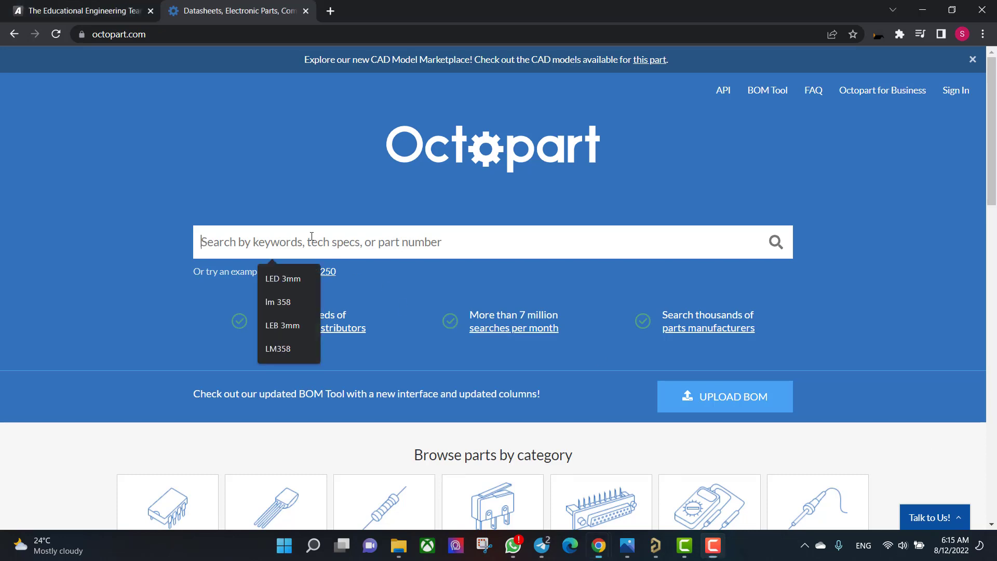
left_click(303, 306)
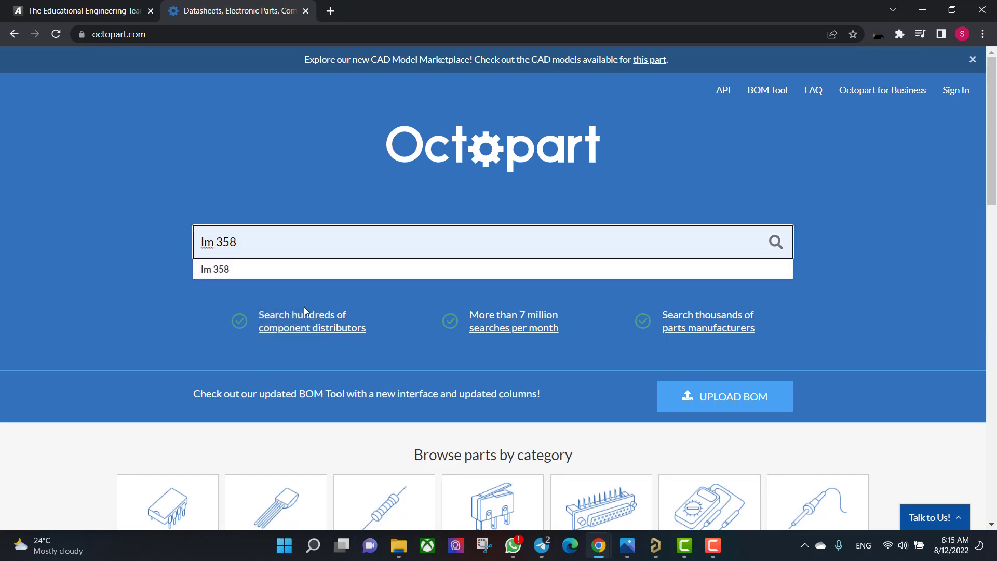
left_click(279, 270)
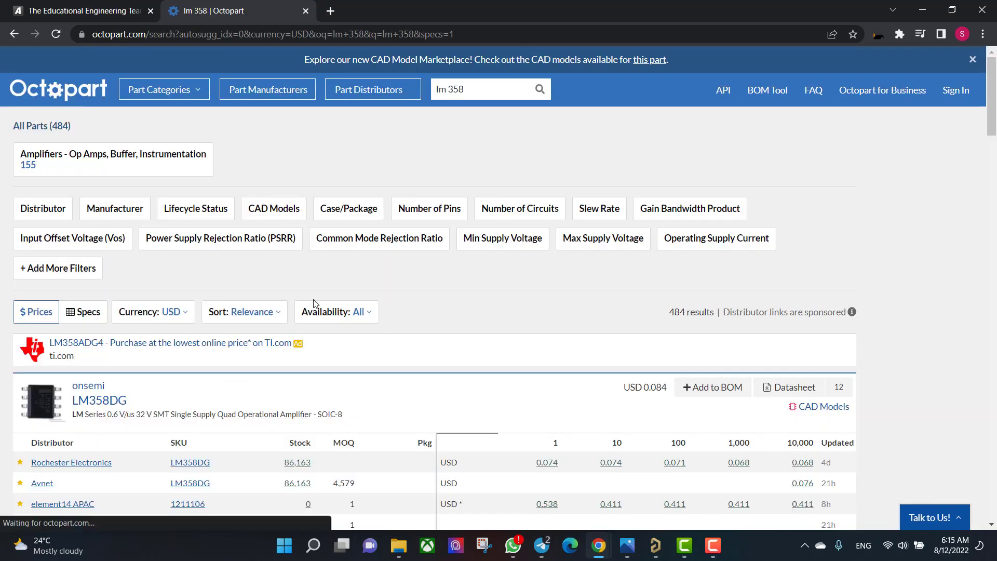
scroll(313, 301, "down", 7)
scroll(313, 301, "down", 1)
left_click(92, 164)
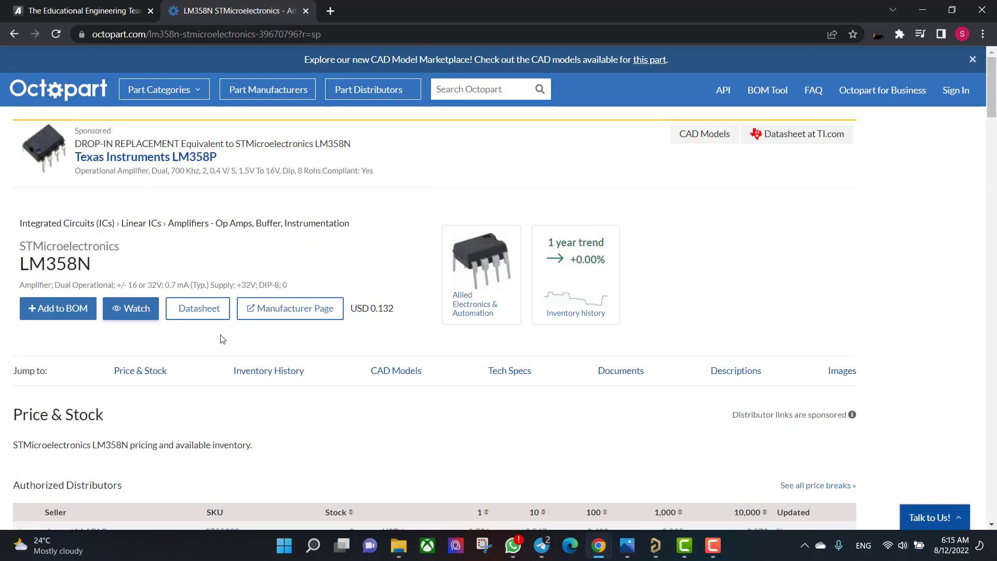
- Download the LM358N datasheet and look through the PDF's specifications
left_click(198, 312)
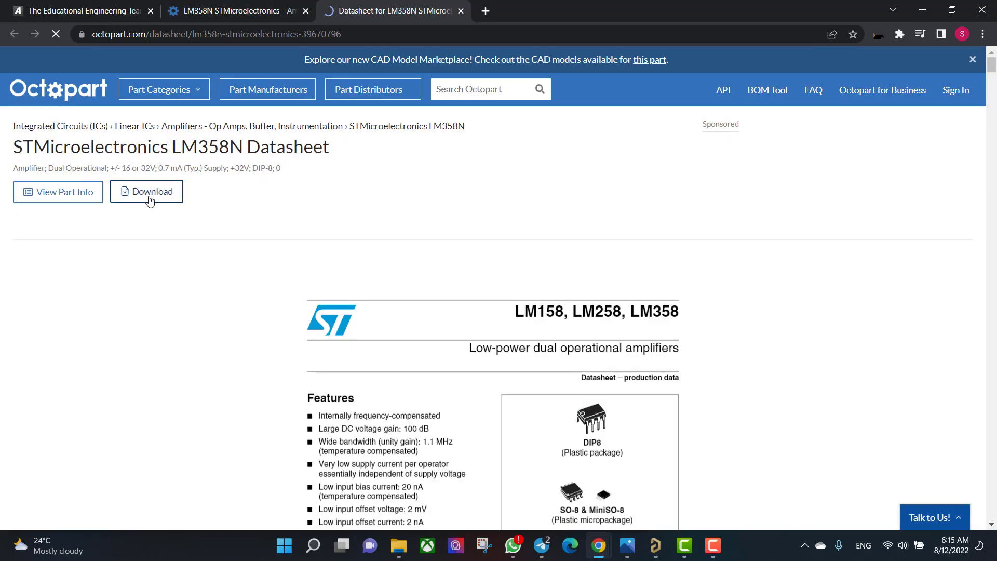
left_click(148, 193)
left_click(128, 519)
scroll(544, 286, "down", 20)
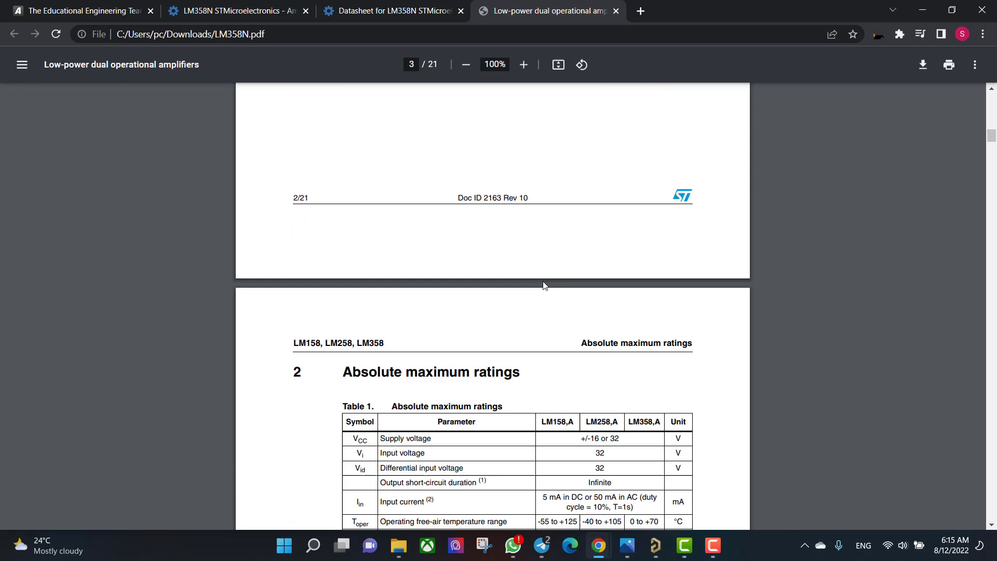
scroll(543, 284, "down", 10)
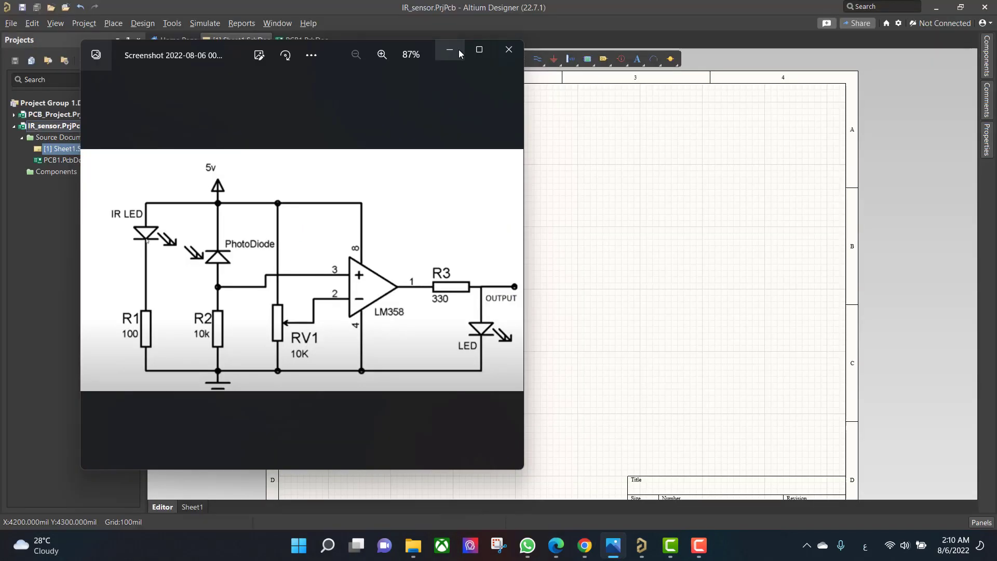
- Back in Altium Designer, place a Res1 resistor from Miscellaneous Devices.IntLib in the upper part of the Sheet1 schematic
left_click(455, 51)
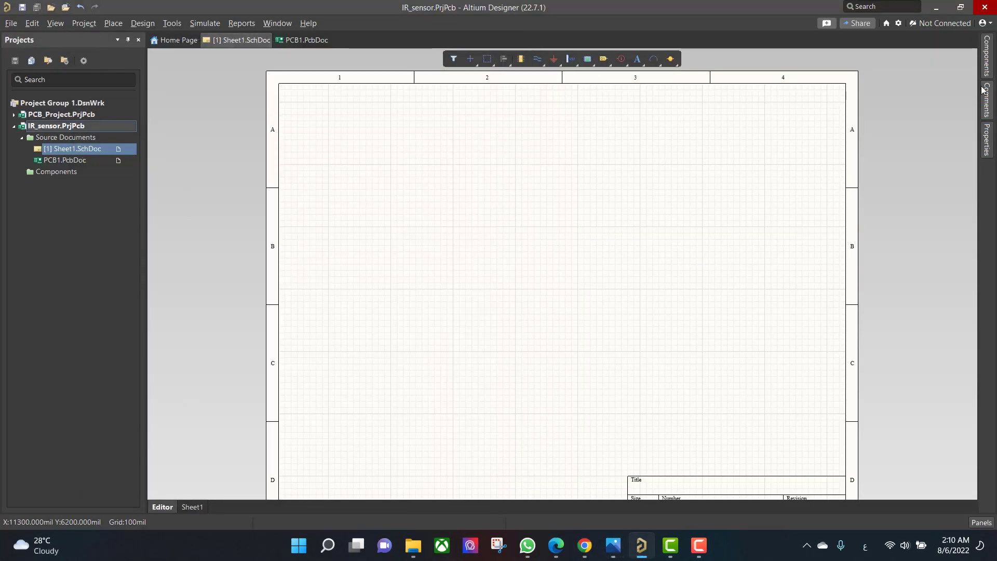
left_click(988, 56)
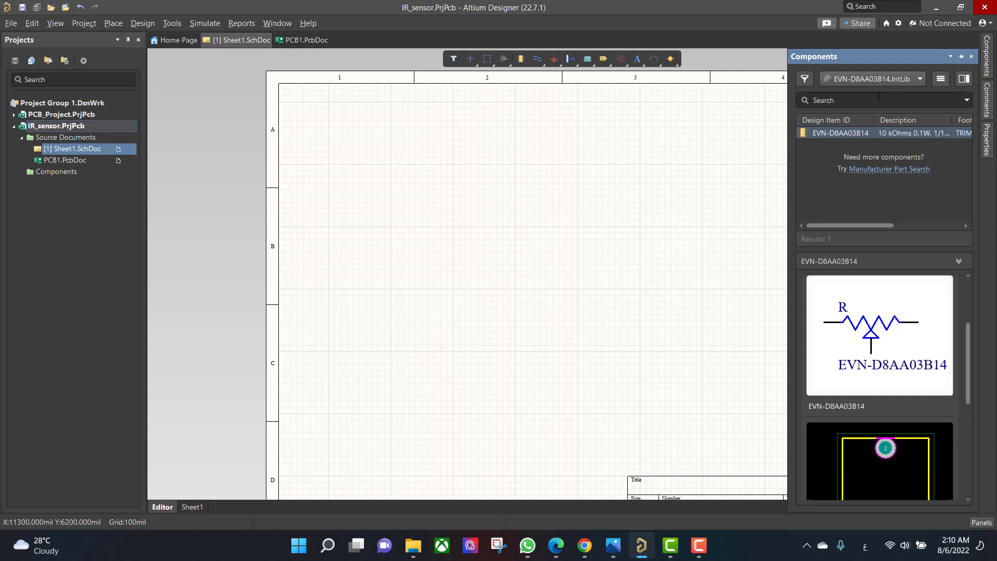
left_click(896, 78)
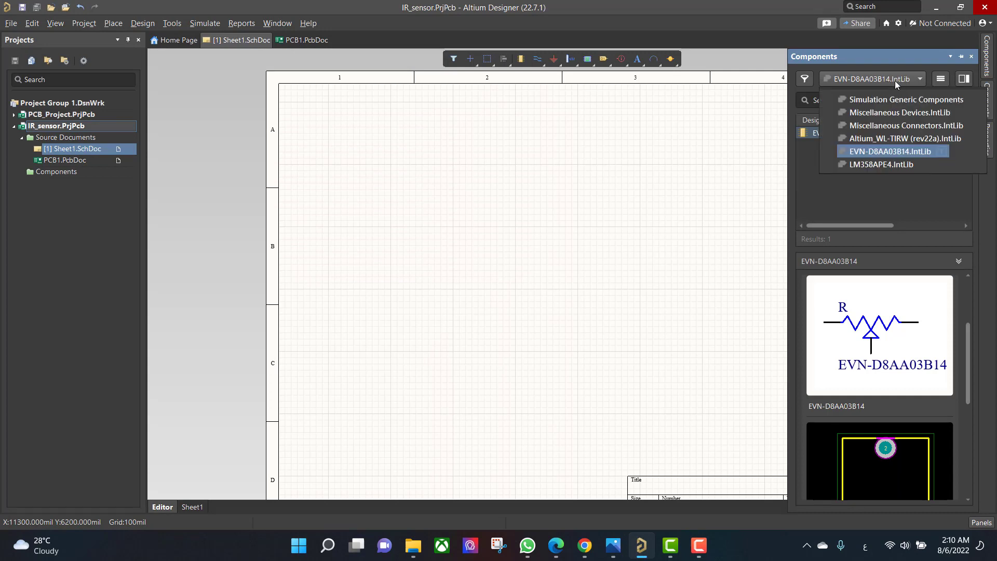
left_click(904, 114)
scroll(863, 195, "down", 5)
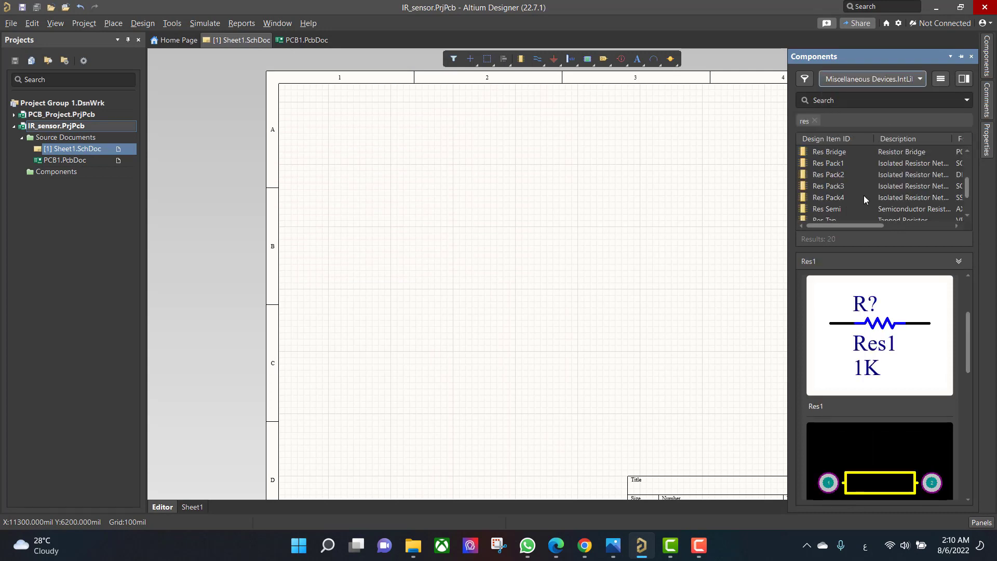
scroll(865, 197, "up", 1)
left_click(830, 180)
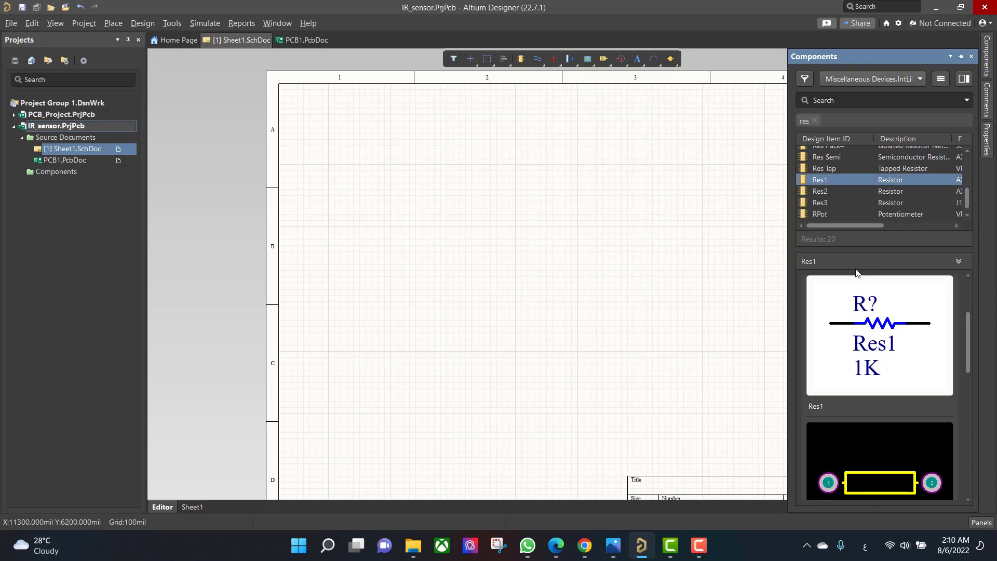
left_click_drag(831, 180, 465, 149)
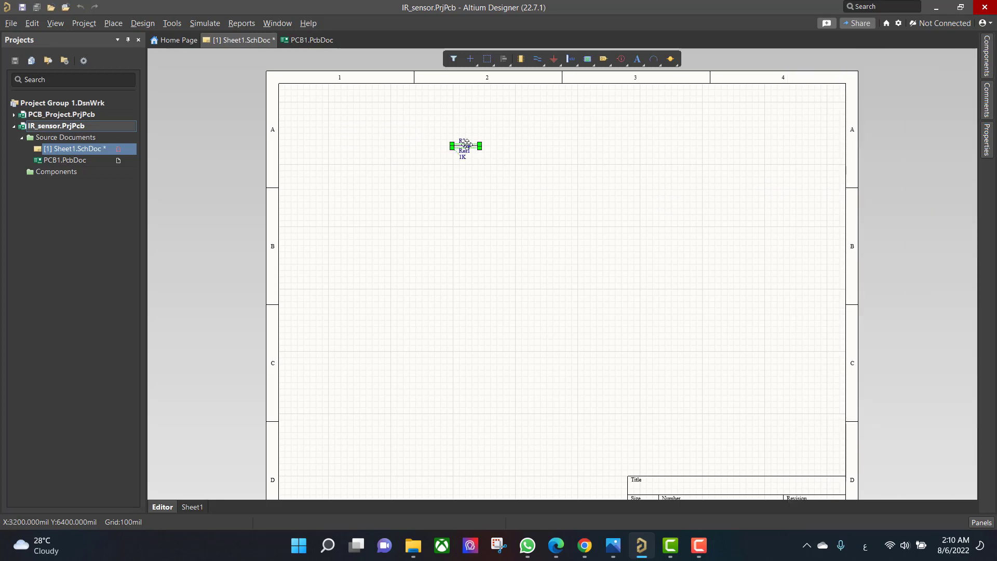
- Copy the Res1 resistor and paste two duplicates directly below it, aligned with the original
key("ctrl+c")
key("ctrl+v")
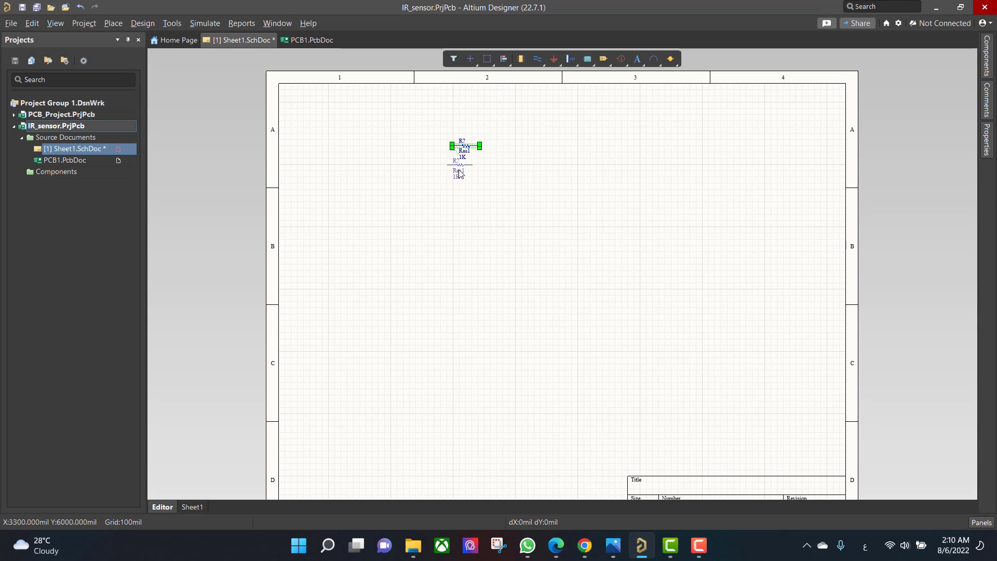
left_click_drag(482, 166, 479, 166, "shift")
key("ctrl+v")
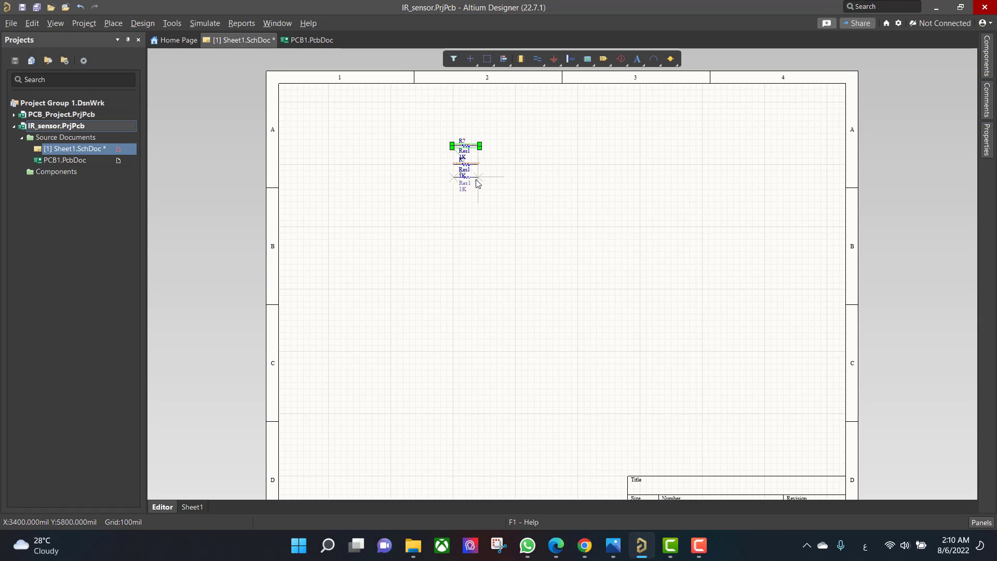
left_click(477, 180)
- Place the LM358APE4 op-amp from LM358APE4.IntLib beside the stacked resistors
left_click(987, 55)
left_click(853, 80)
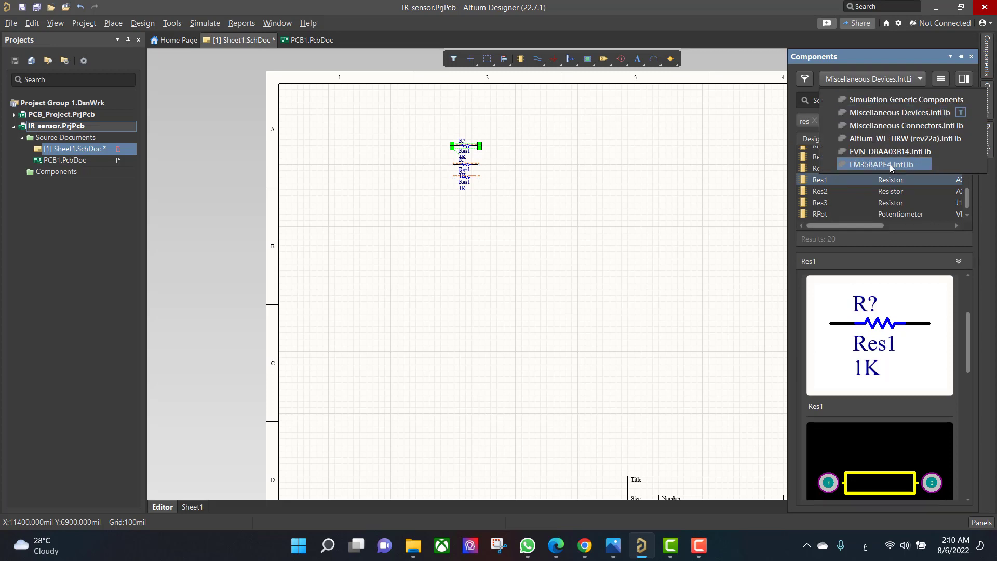
left_click(889, 164)
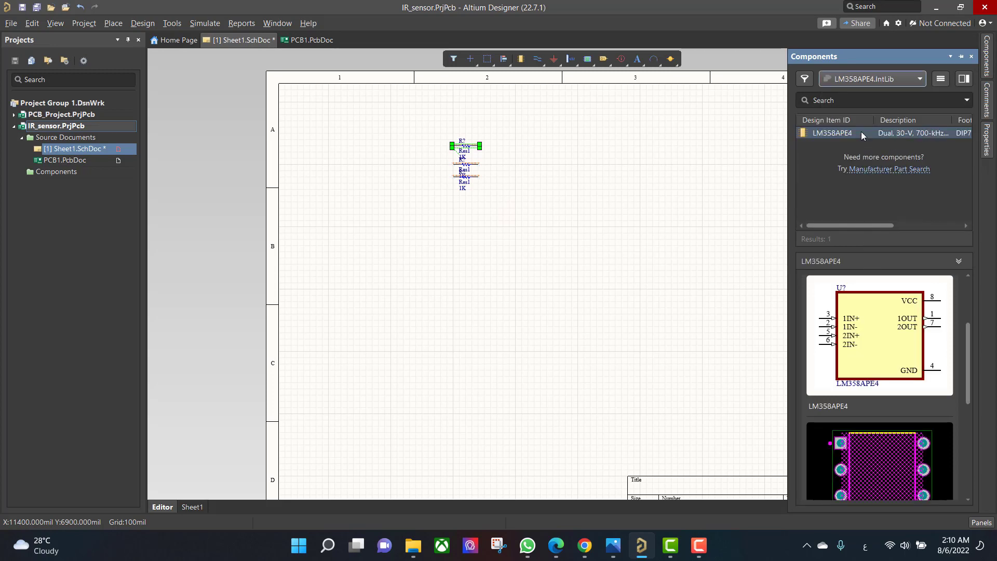
left_click_drag(861, 132, 561, 170)
left_click(595, 234)
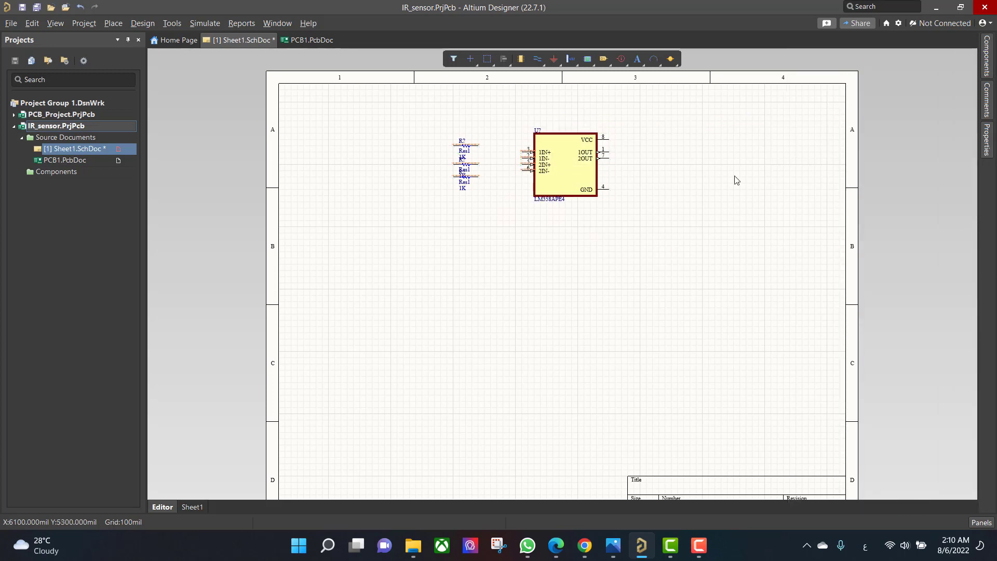
- Place the EVN-D8AA03B14 trimmer potentiometer from EVN-D8AA03B14.IntLib below the resistors
left_click(991, 63)
left_click(884, 79)
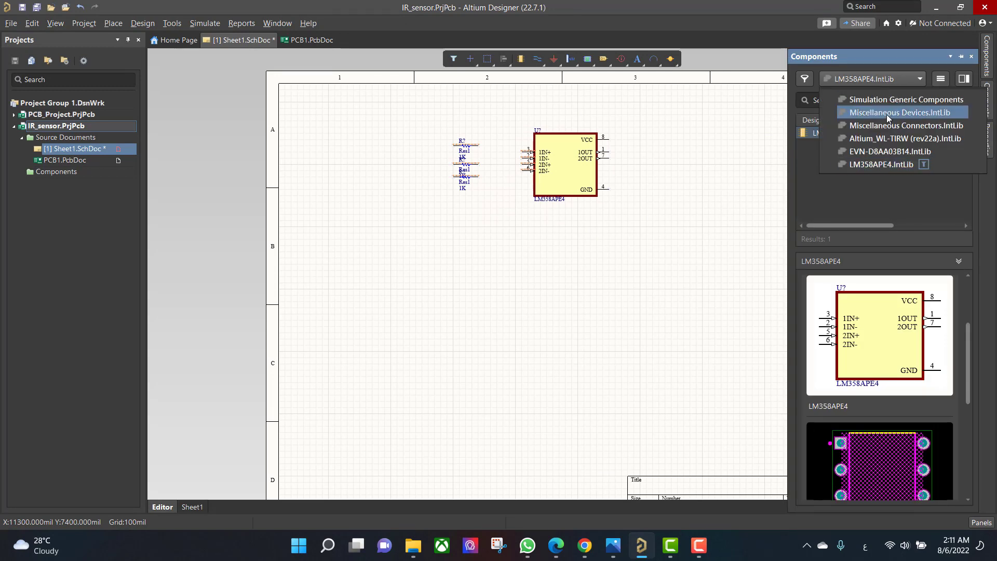
left_click(889, 151)
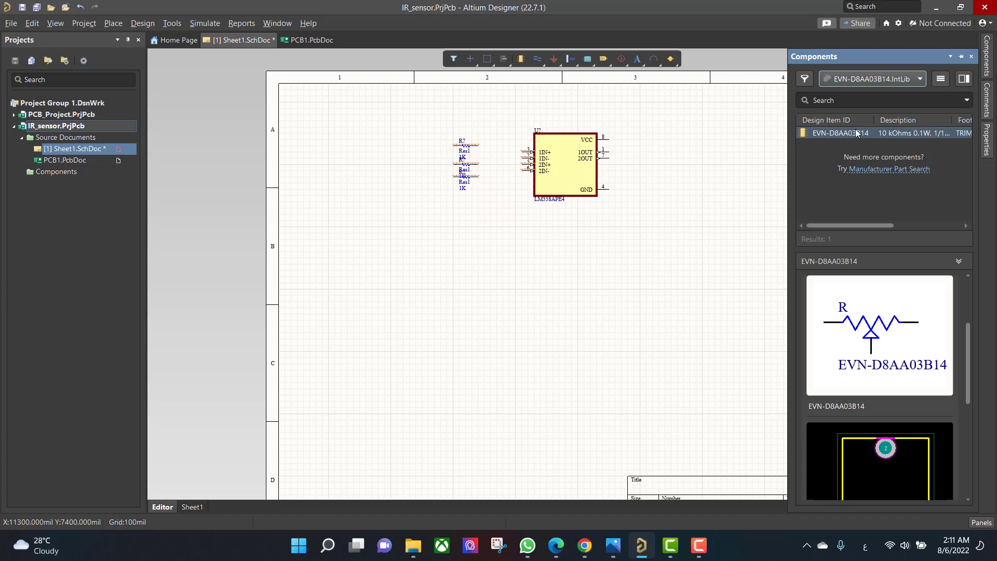
left_click_drag(839, 133, 455, 224)
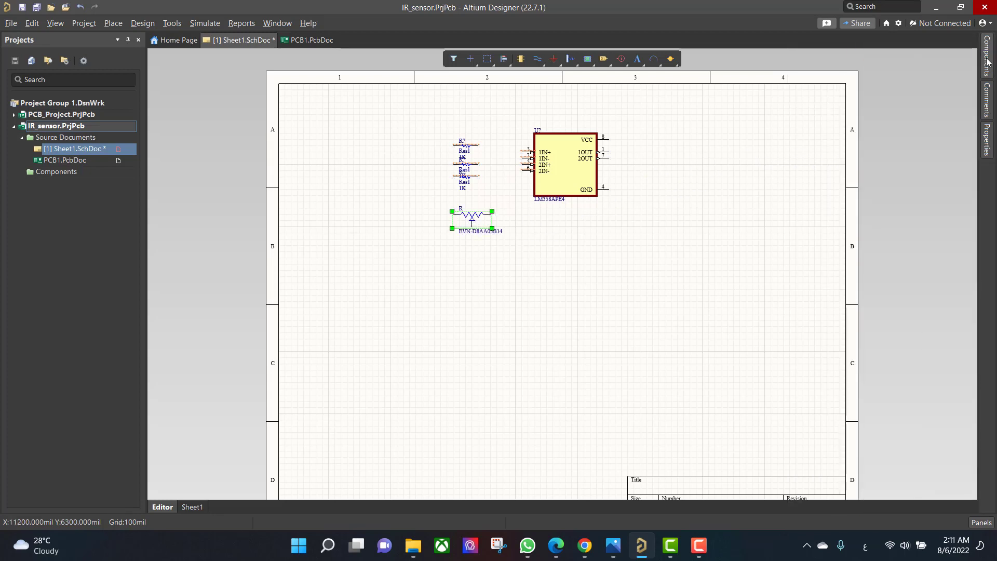
- Place 15400385A3590 infrared LEDs from Altium_WL-TIRW (rev22a).IntLib in a row above the resistors
mouse_move(987, 57)
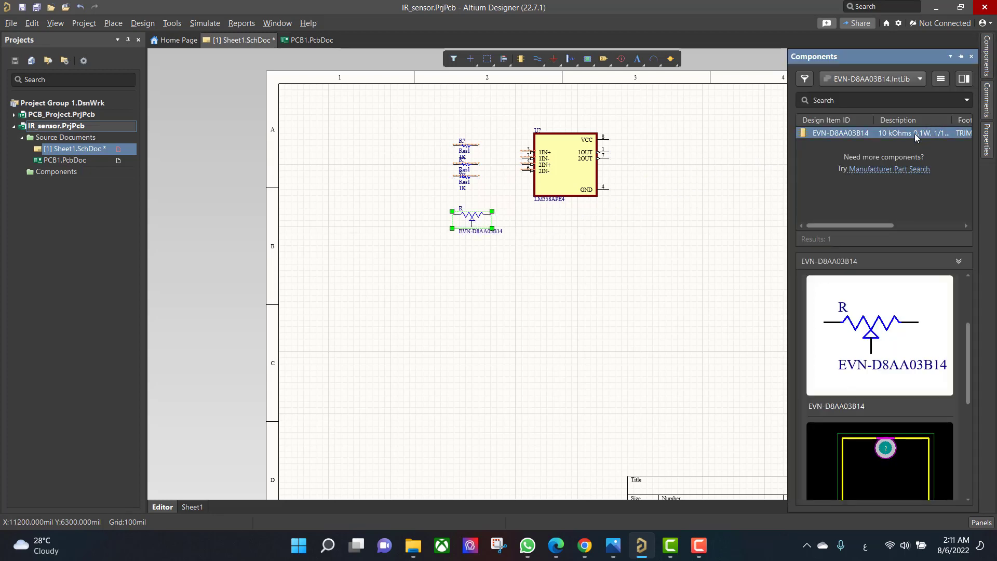
left_click(883, 79)
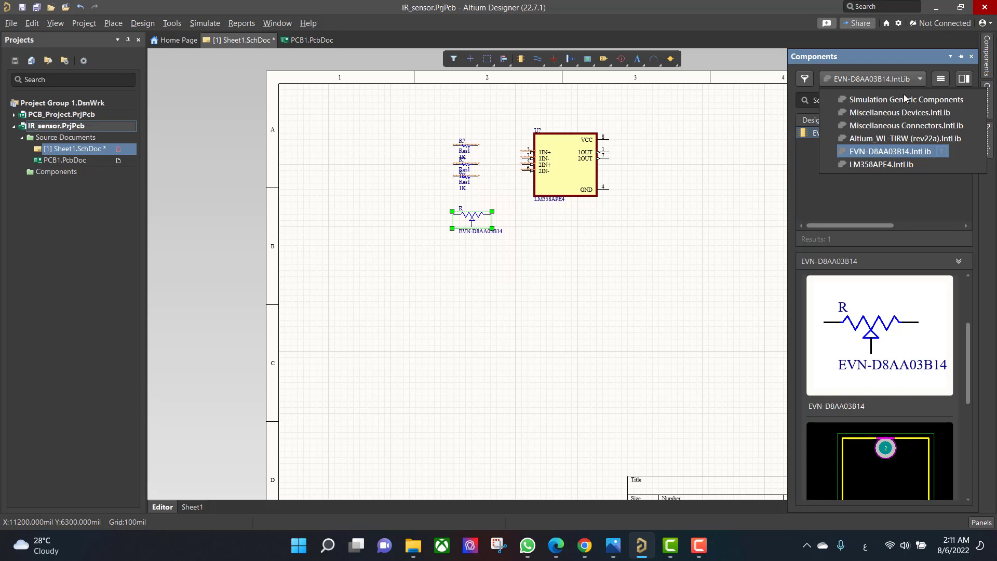
left_click(905, 139)
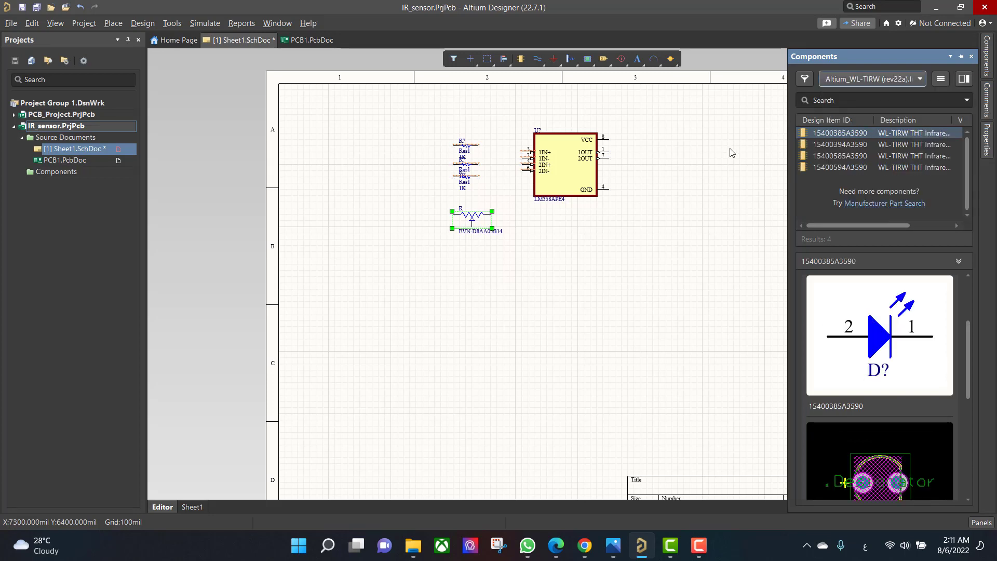
left_click_drag(753, 137, 461, 114)
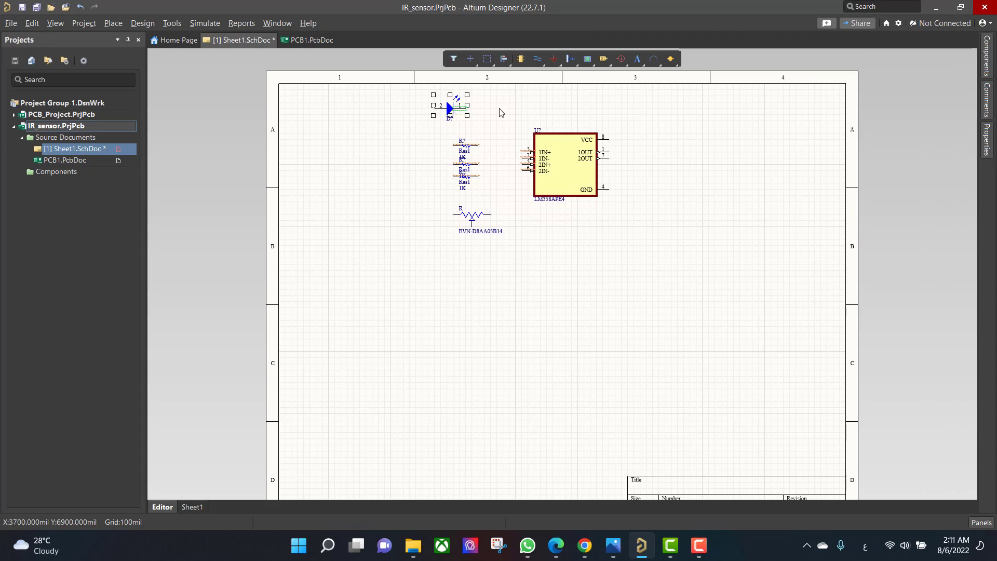
left_click(451, 107)
left_click_drag(451, 107, 500, 113, "shift")
left_click(500, 113)
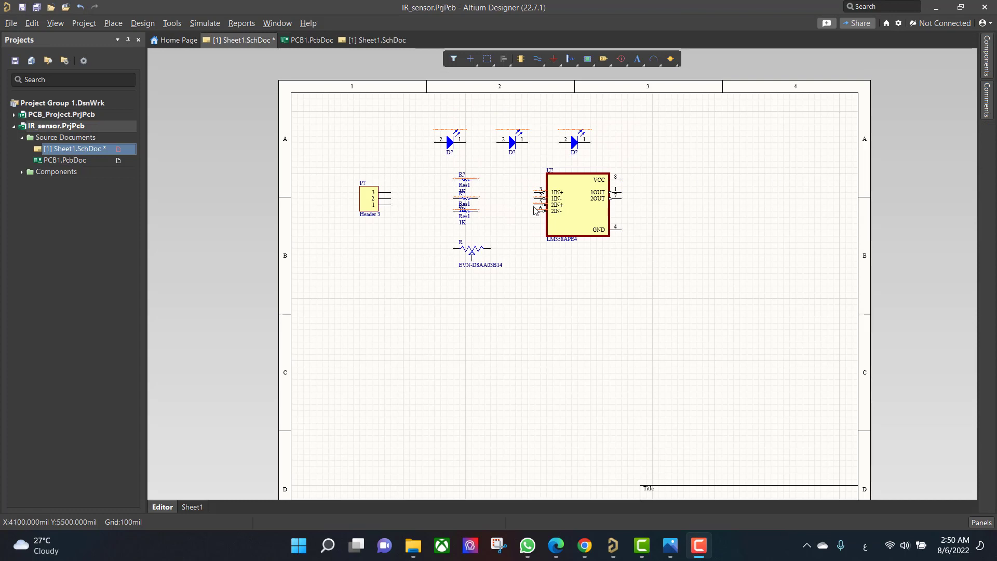
- Rotate two of the LEDs upright with pin 2 on top and move them side by side next to Header 3
scroll(536, 211, "up", 1, "ctrl")
scroll(479, 145, "up", 1, "ctrl")
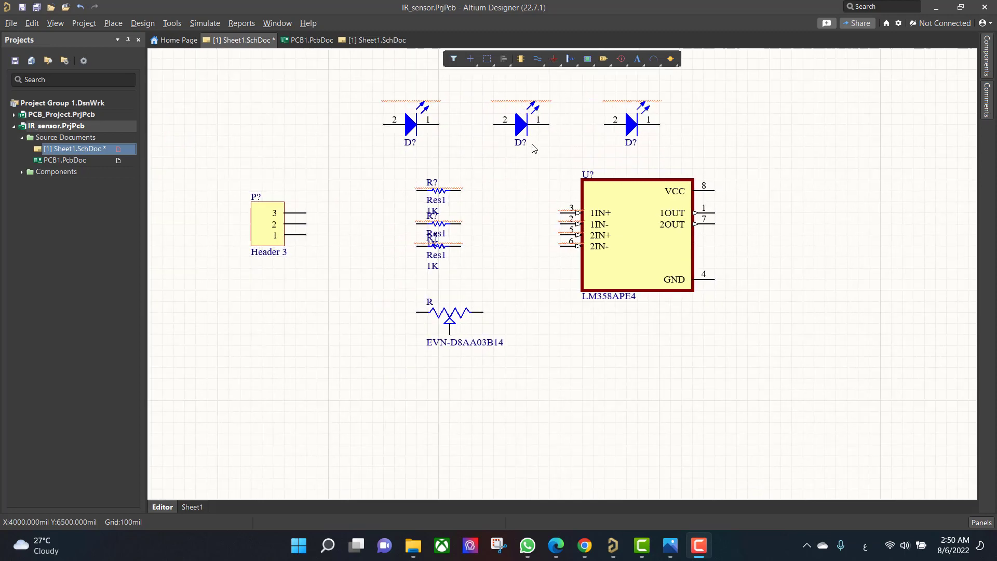
left_click_drag(389, 95, 592, 163)
key("space")
key("space")
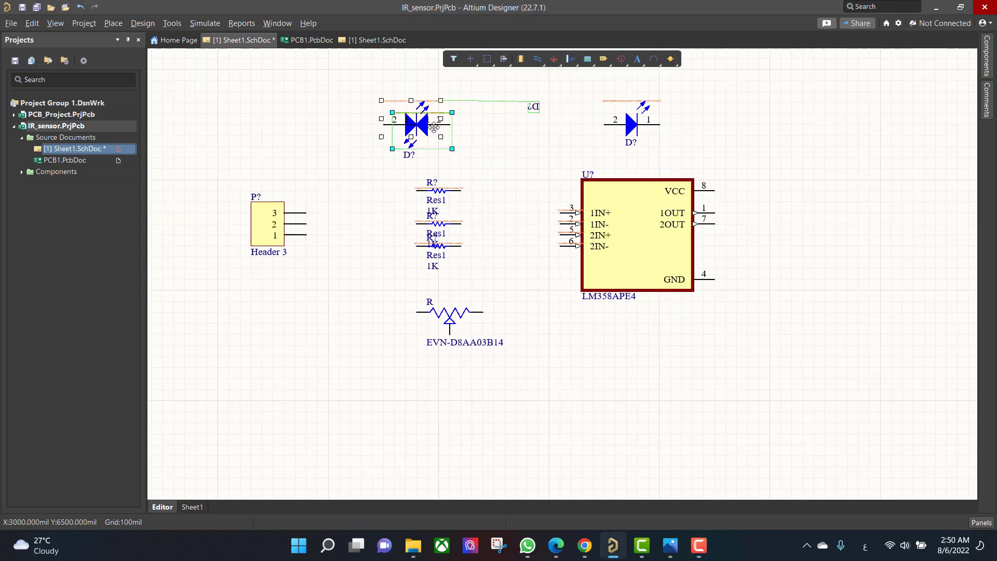
key("space")
left_click_drag(414, 121, 435, 215)
key("space")
left_click_drag(390, 123, 346, 157)
key("space")
key("space")
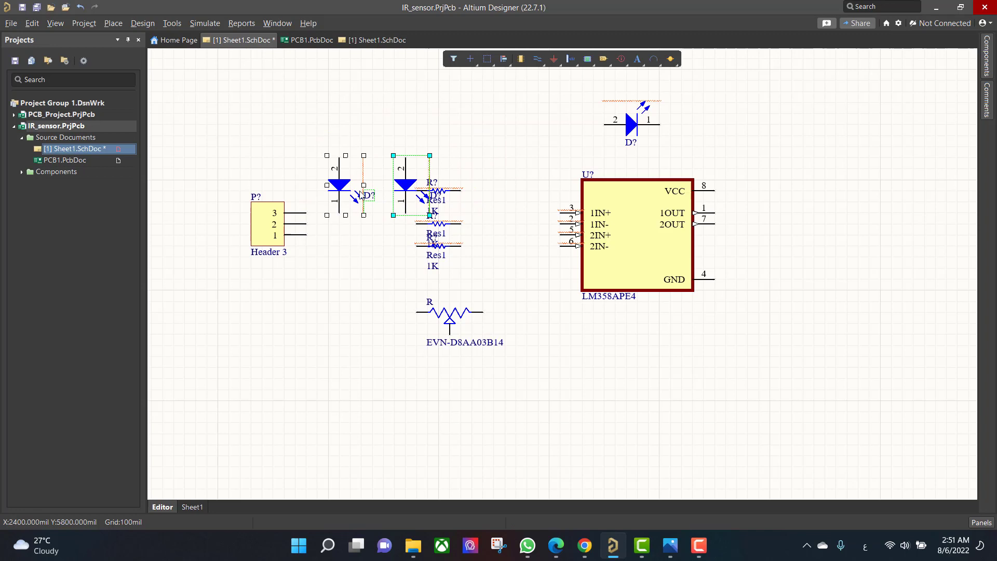
- Stand resistors upright beneath the two paired LEDs and move the remaining one horizontally beside the LM358APE4's 1OUT pin
left_click_drag(443, 190, 339, 236)
key("space")
left_click_drag(425, 224, 781, 212)
key("space")
- Move the third LED to the output side of the LM358APE4 and rotate it upright with pin 2 on top
left_click_drag(631, 124, 817, 284)
key("space")
key("space")
key("space")
key("space")
key("space")
key("space")
- Set the potentiometer upright between the LED branches and the LM358APE4, and move Header 3 further from the LEDs
left_click_drag(450, 321, 512, 280)
left_click(527, 264)
scroll(527, 264, "up", 1)
scroll(530, 267, "up", 1)
left_click_drag(269, 259, 203, 271)
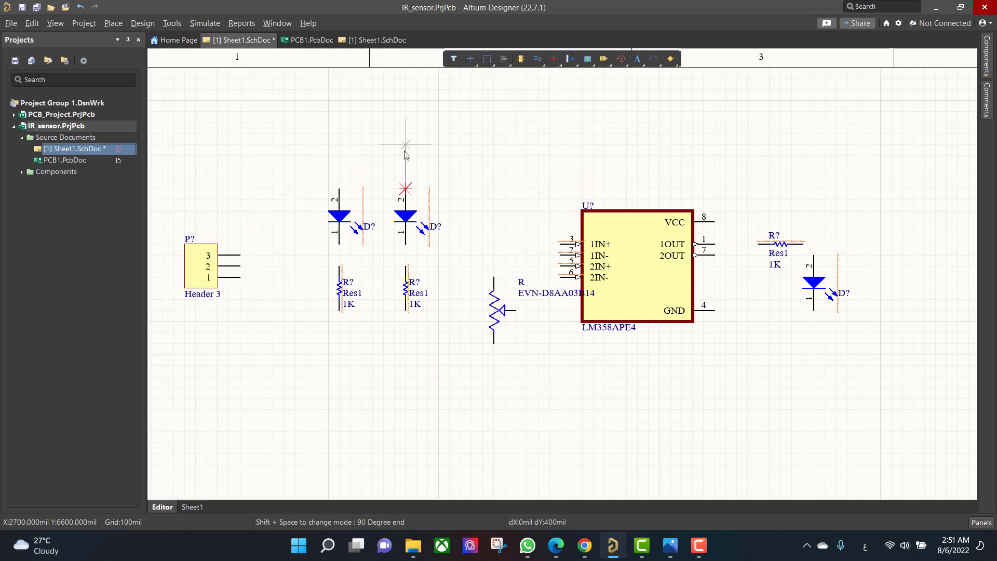
- Wire the two paired LEDs in series with their resistors and join both branches at their upper and lower ends
left_click(405, 146)
left_click(339, 145)
left_click(339, 189)
left_click(405, 266)
left_click(405, 244)
left_click(339, 244)
left_click(340, 266)
left_click(405, 310)
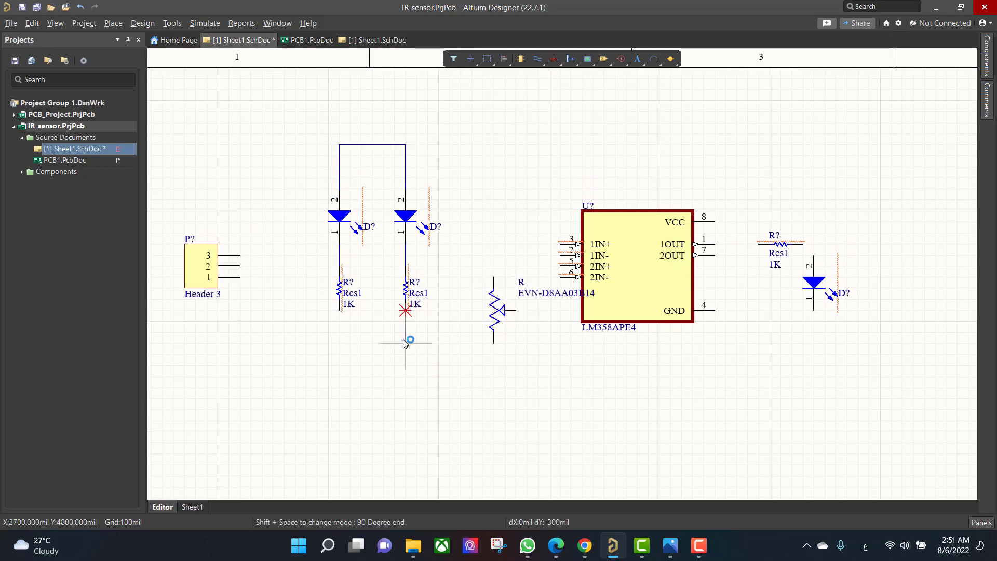
left_click(405, 342)
left_click(339, 311)
- Wire the potentiometer wiper to 1IN- and the second LED's junction with its resistor to 1IN+ on the LM358APE4
left_click(516, 311)
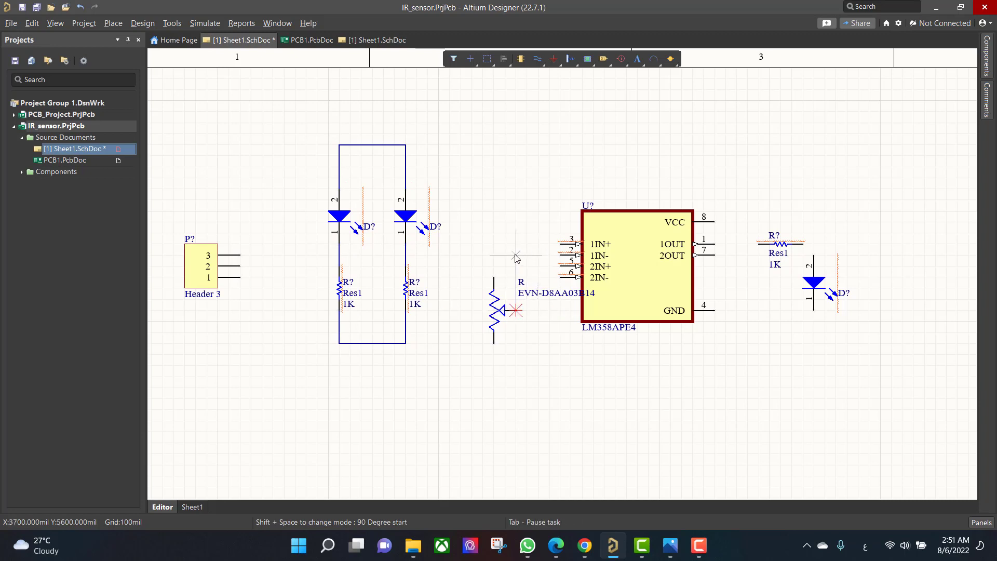
left_click(571, 255)
left_click(405, 244)
left_click(571, 244)
- Wire the LM358APE4's 1OUT pin to the output resistor and the resistor's other end to the output LED's pin 2
left_click(715, 244)
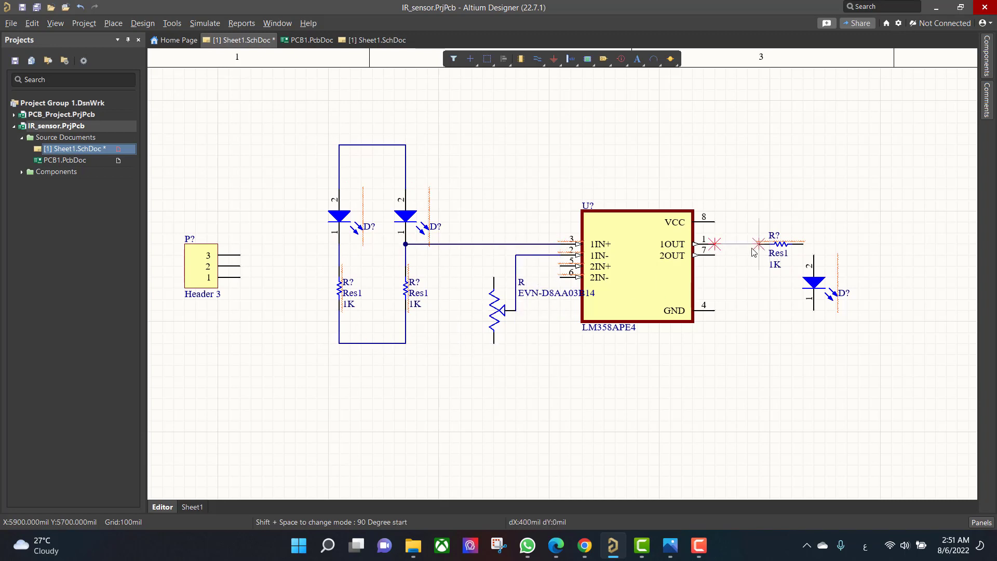
left_click(758, 244)
left_click(805, 244)
left_click(814, 265)
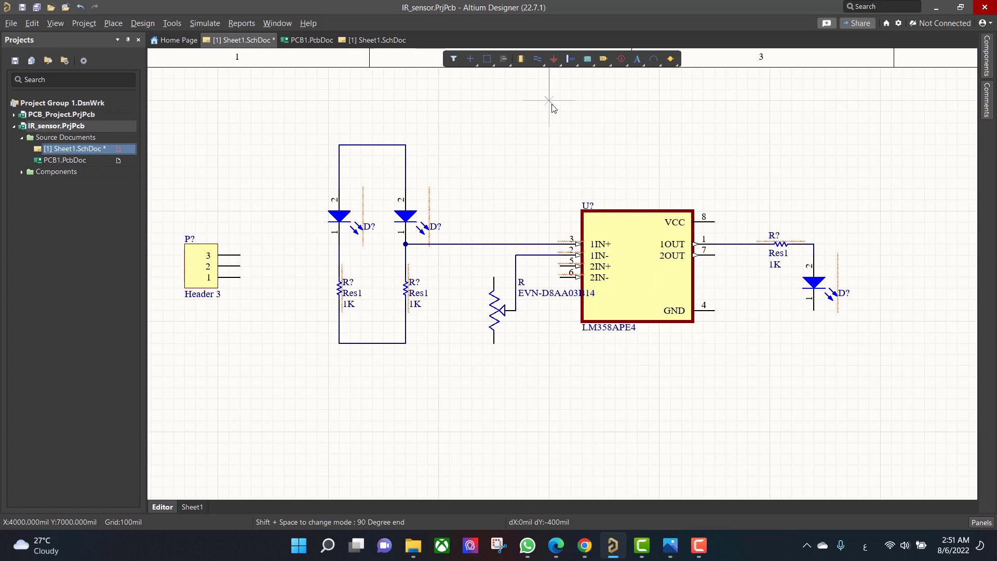
- Place GND ports on the output LED, LM358APE4 pin 4, the potentiometer, the joined resistor branches and Header 3 pin 1
left_click(554, 59)
left_click(814, 311)
left_click(715, 311)
left_click(494, 343)
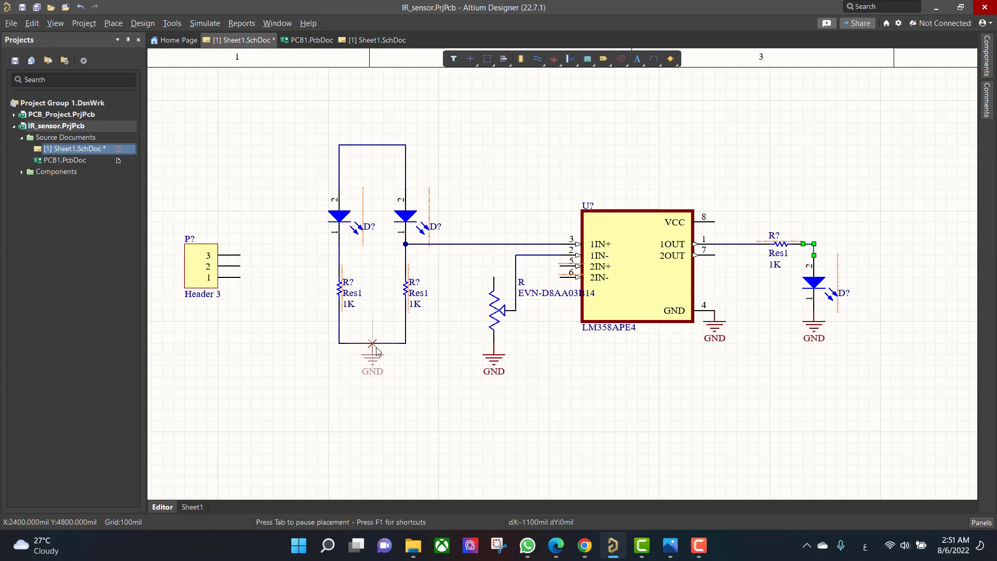
left_click(372, 344)
left_click(240, 277)
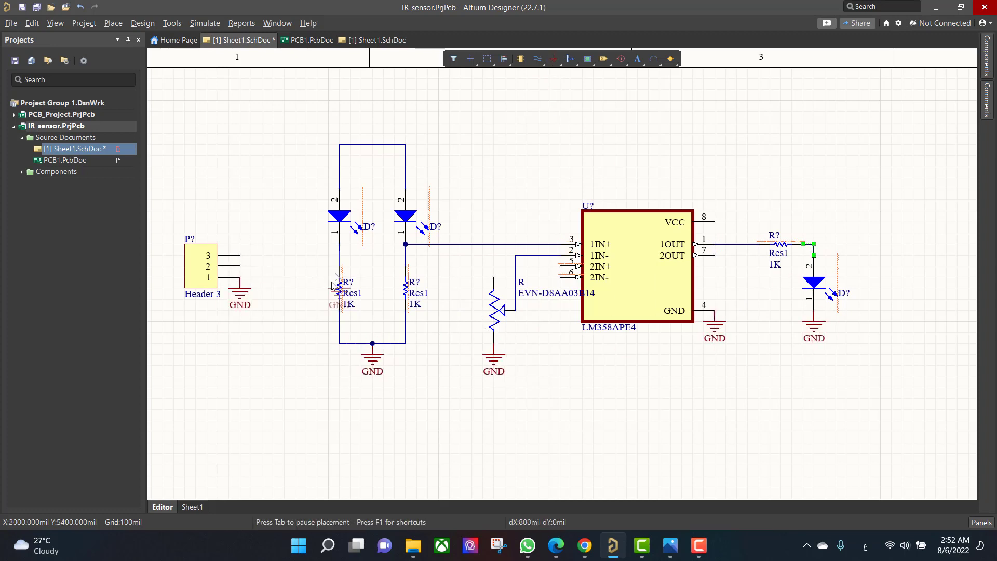
- Place +5 power ports on the wire joining the two LEDs, Header 3 pin 3 and the LM358APE4's VCC pin
right_click(554, 58)
left_click(592, 116)
left_click(372, 145)
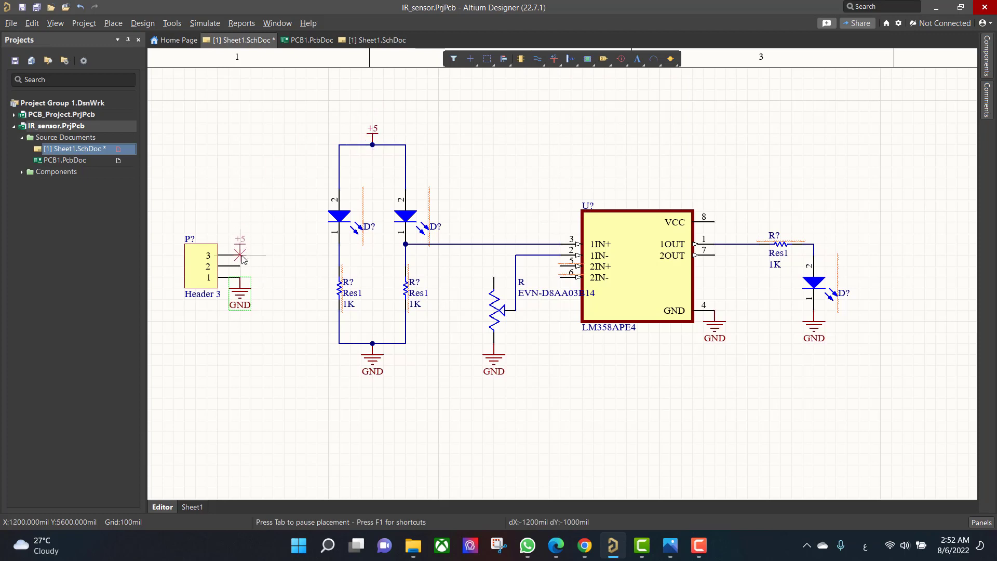
left_click(240, 255)
left_click(715, 222)
right_click(504, 190)
- Wire the potentiometer's upper end to the +5 line above the paired LEDs
left_click(538, 59)
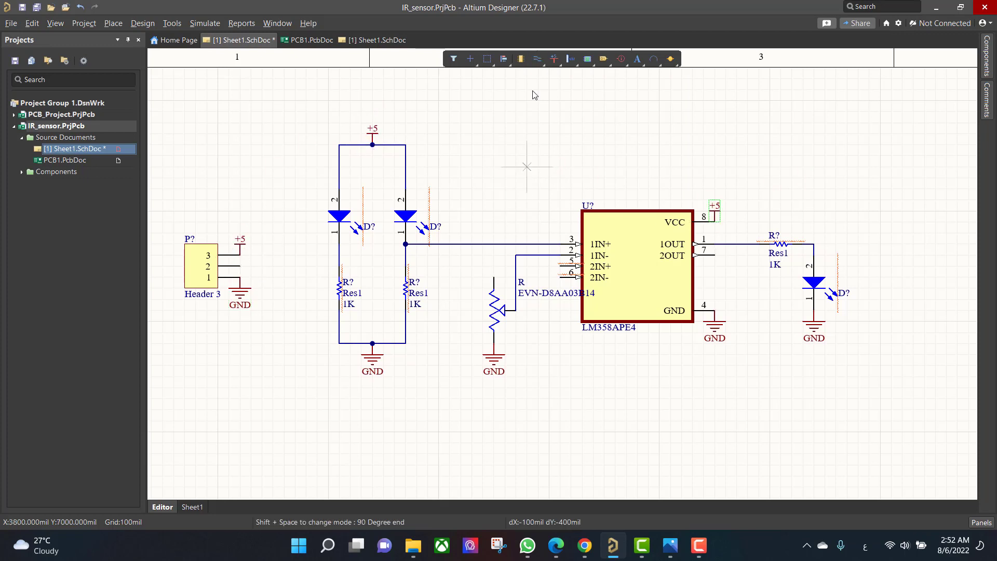
left_click(494, 278)
left_click(406, 145)
left_click(406, 145)
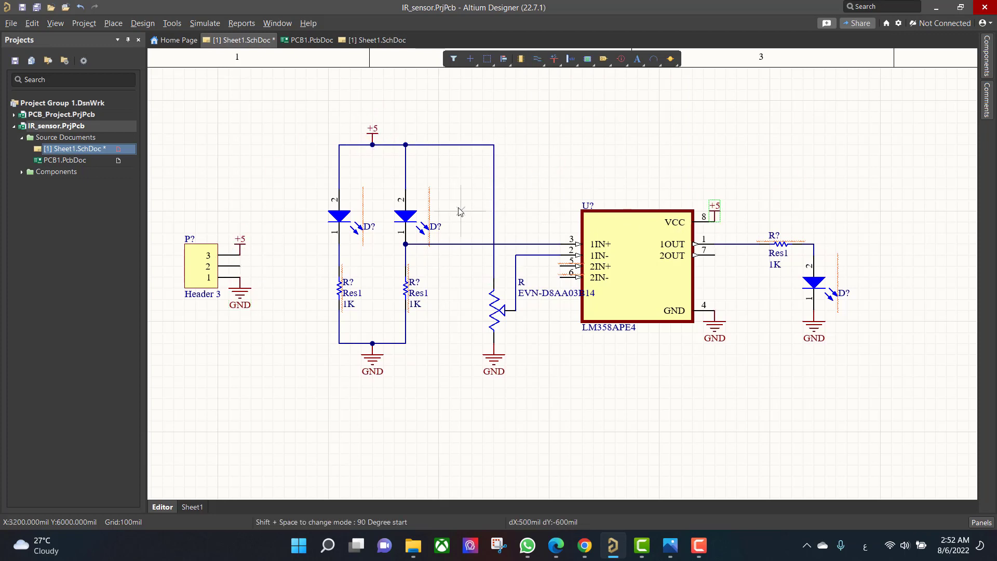
- Try routing a wire from Header 3 pin 2 beneath the circuit to the junction of the output resistor and LED
left_click(240, 267)
left_click(295, 399)
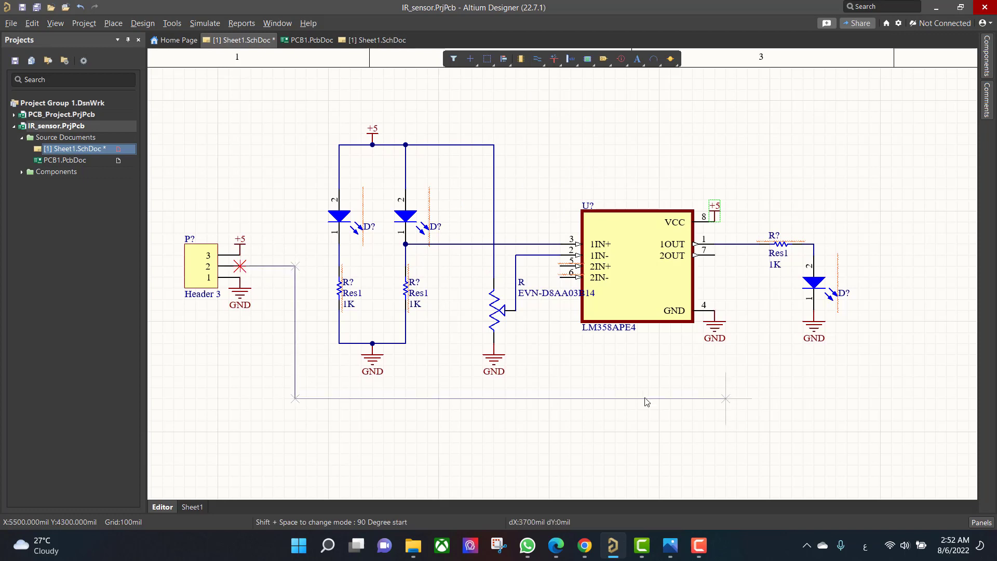
left_click(924, 399)
key("space")
left_click(814, 244)
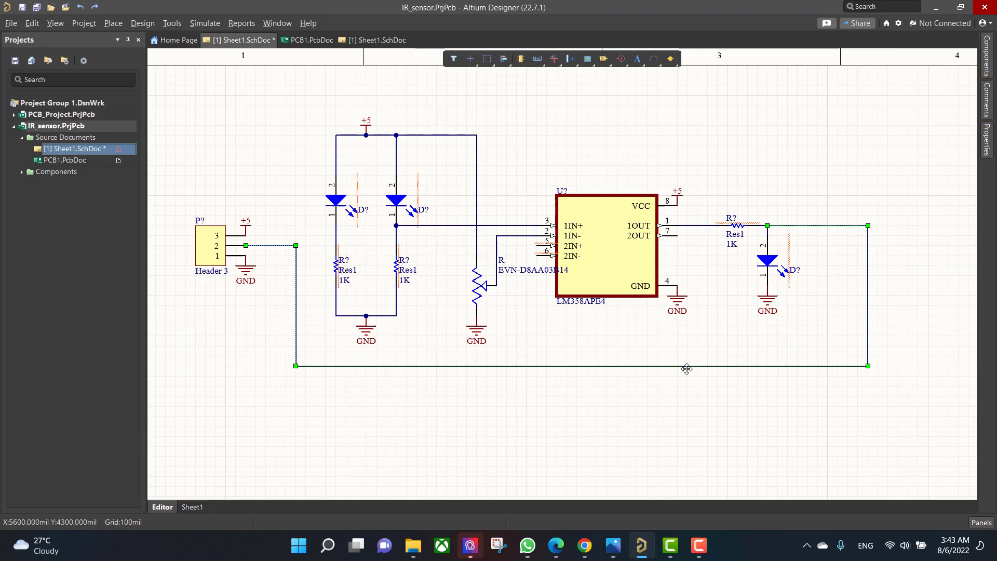
key("Delete")
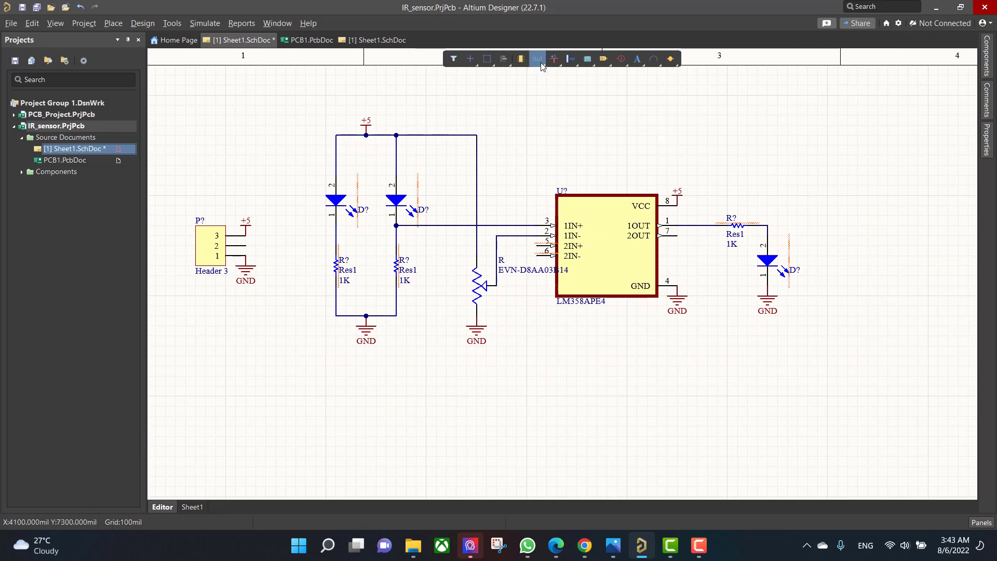
- Place net labels on Header 3 pin 2 and on the junction of the output resistor and LED
left_click(539, 60)
left_click(564, 116)
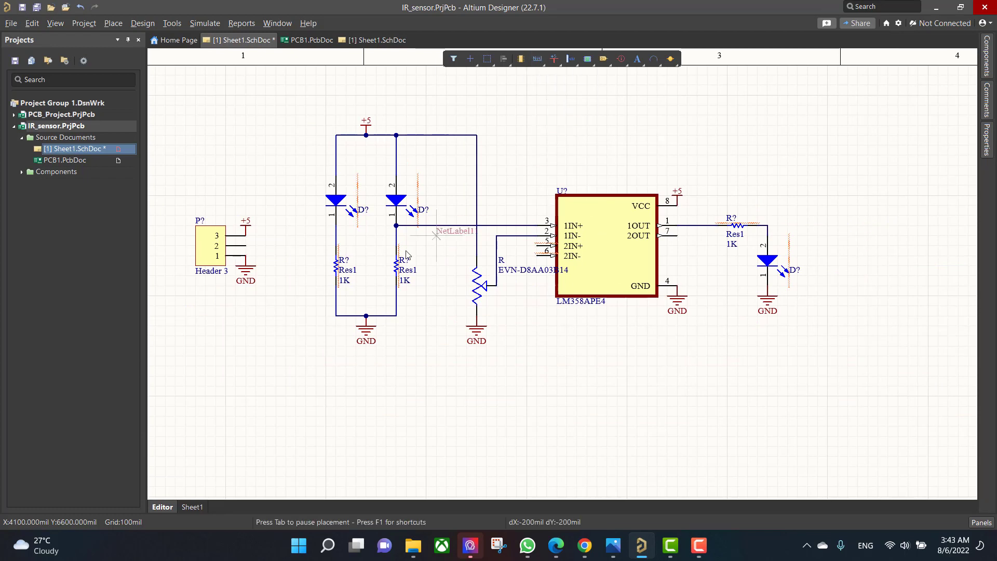
left_click(249, 251)
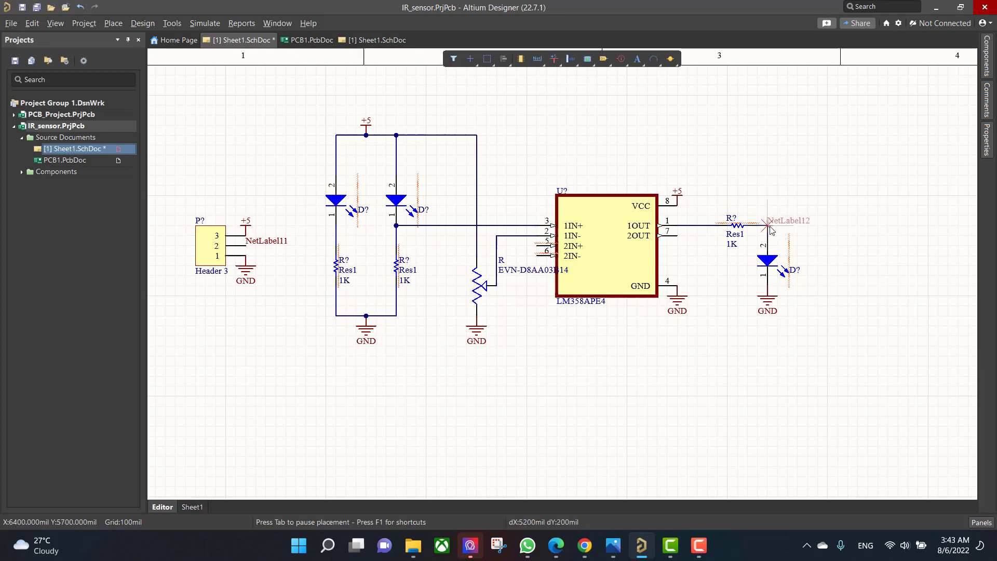
left_click(767, 226)
key("Escape")
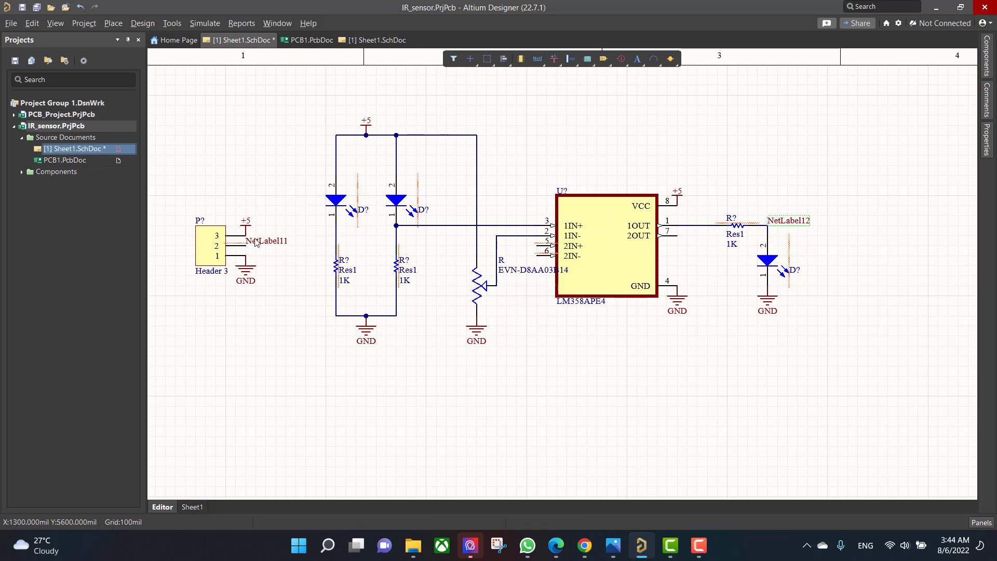
- Set the net name of both net labels, at Header 3 pin 2 and the output LED, to "out"
left_click(258, 242)
double_click(260, 242)
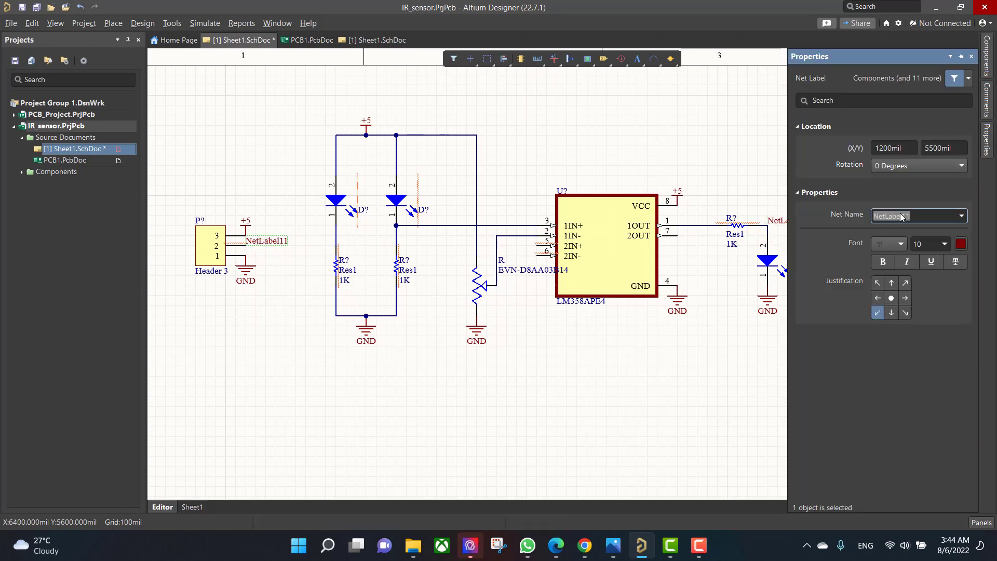
left_click_drag(919, 216, 873, 218)
type("out")
key("Return")
left_click(726, 327)
left_click(780, 220)
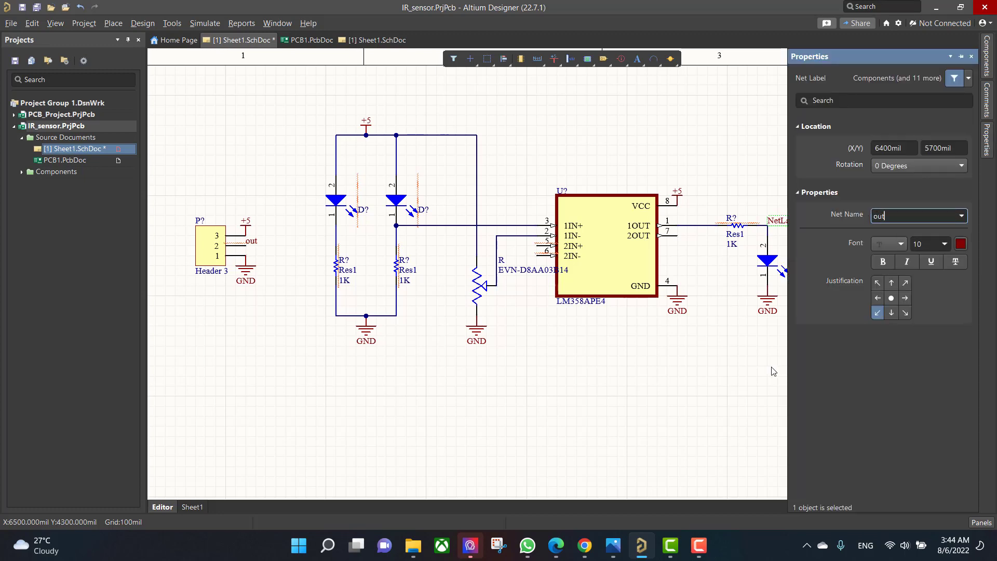
key("Return")
left_click(753, 375)
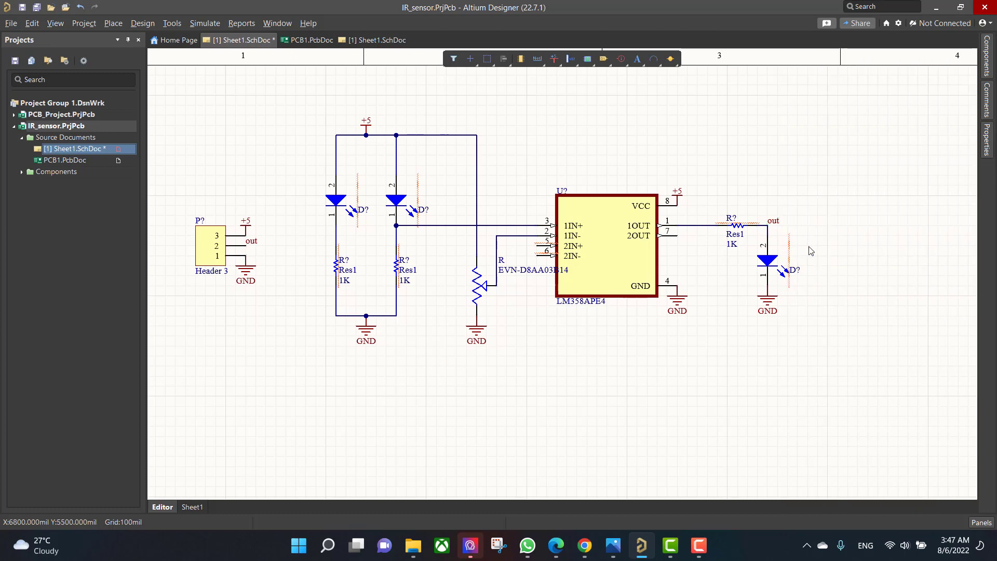
- Set the resistor under the first LED of the pair to 100R and the one under the second LED to 10K
double_click(346, 281)
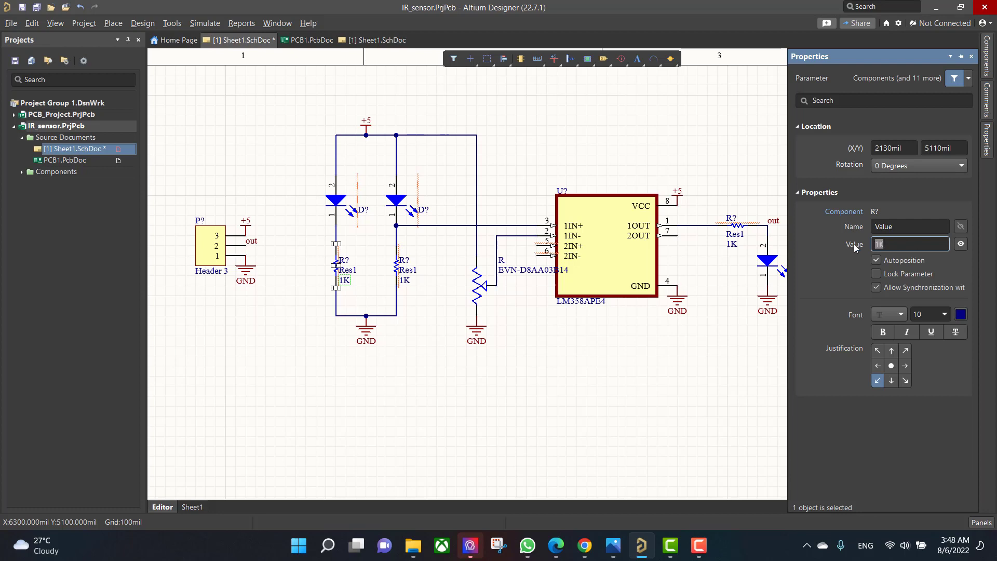
type("100R")
key("Return")
double_click(404, 281)
left_click(403, 279)
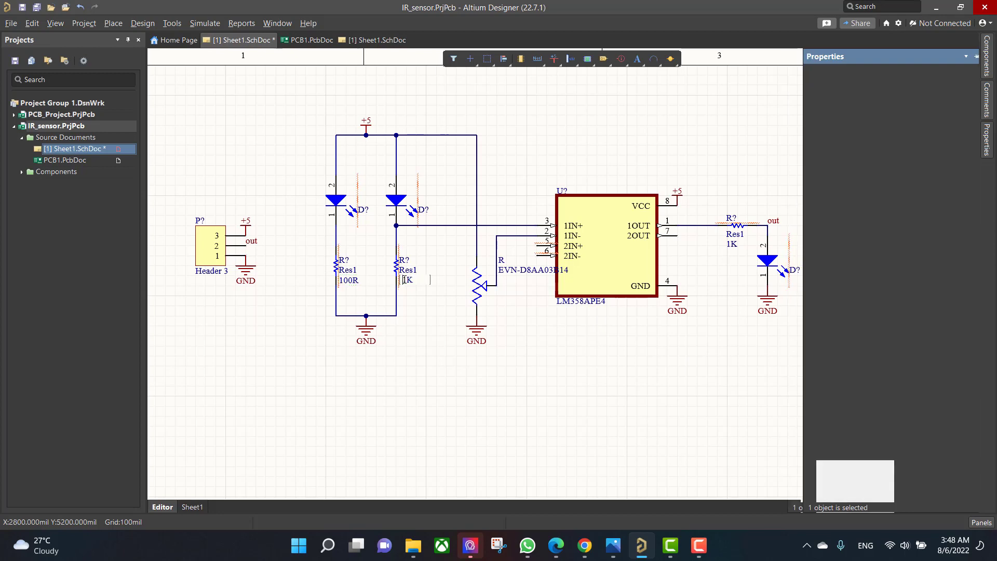
double_click(409, 280)
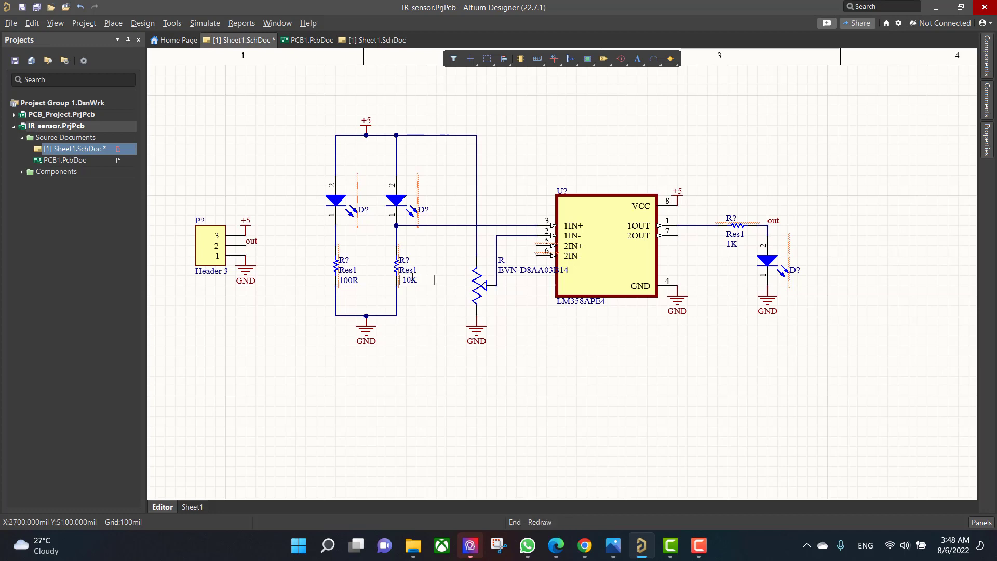
- Set the value of the output resistor between 1OUT and the output LED to 330R
double_click(733, 244)
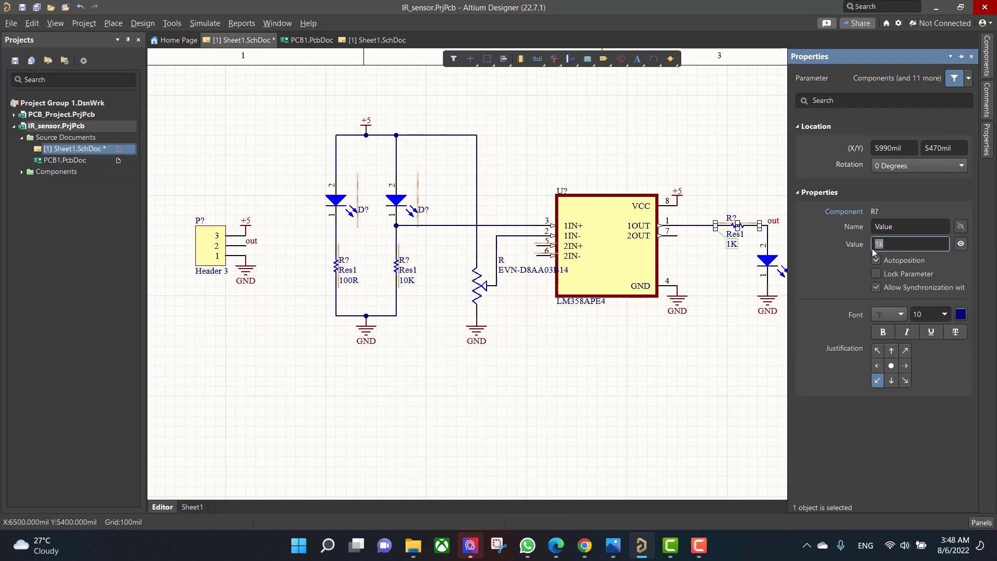
type("330R")
key("Return")
left_click(746, 341)
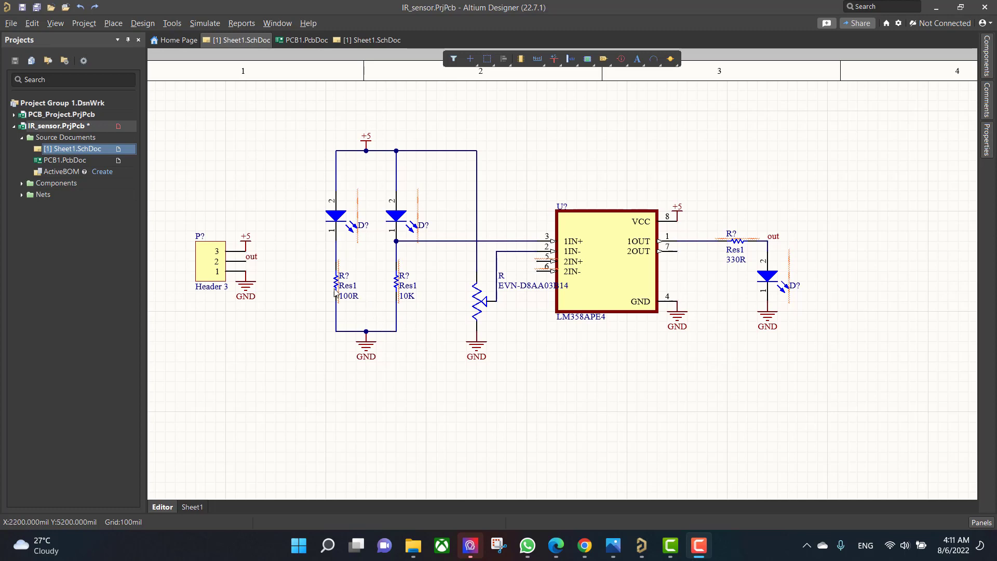
- Annotate the schematic with all sheets enabled and update the list of proposed designator changes
left_click(173, 23)
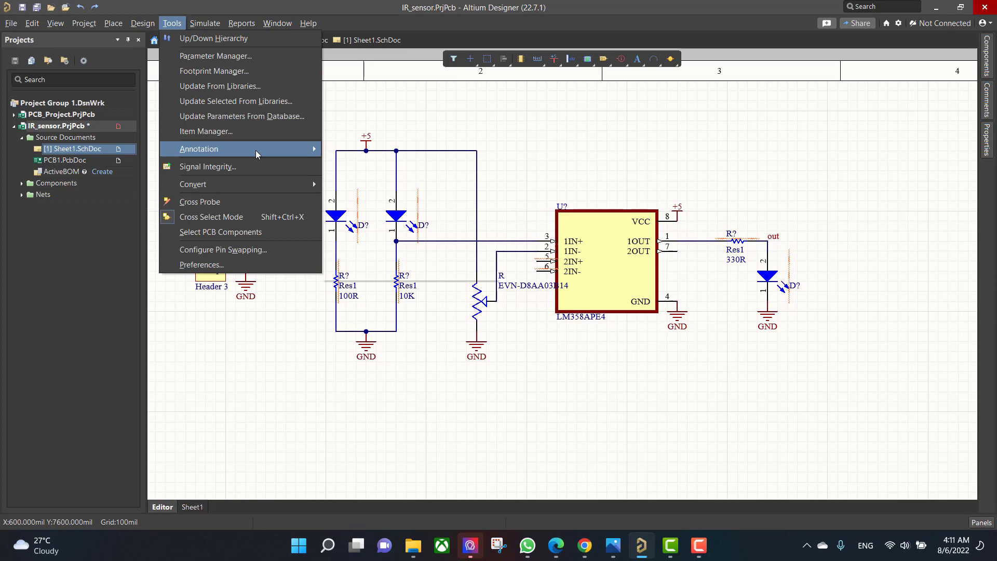
mouse_move(256, 151)
left_click(437, 150)
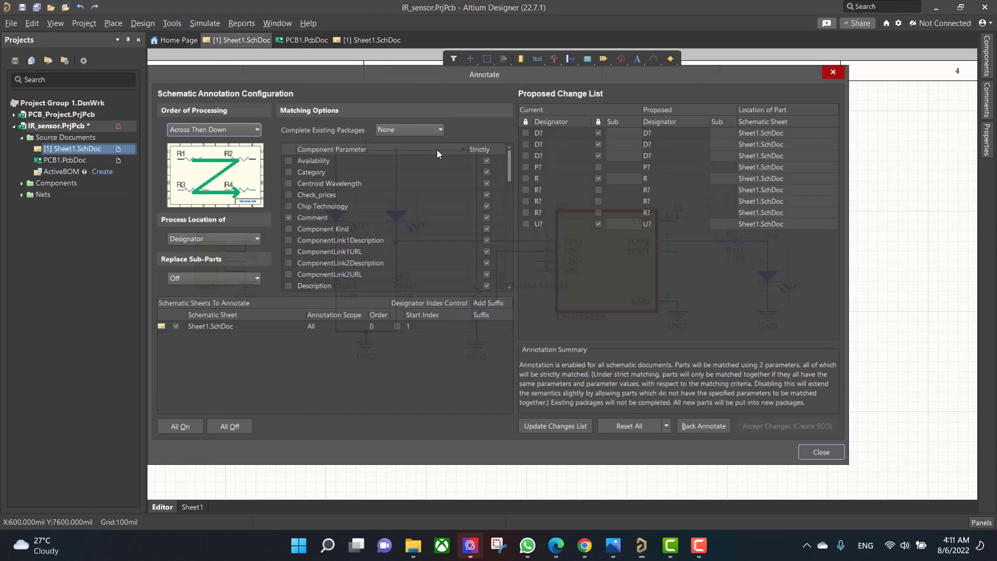
left_click(176, 437)
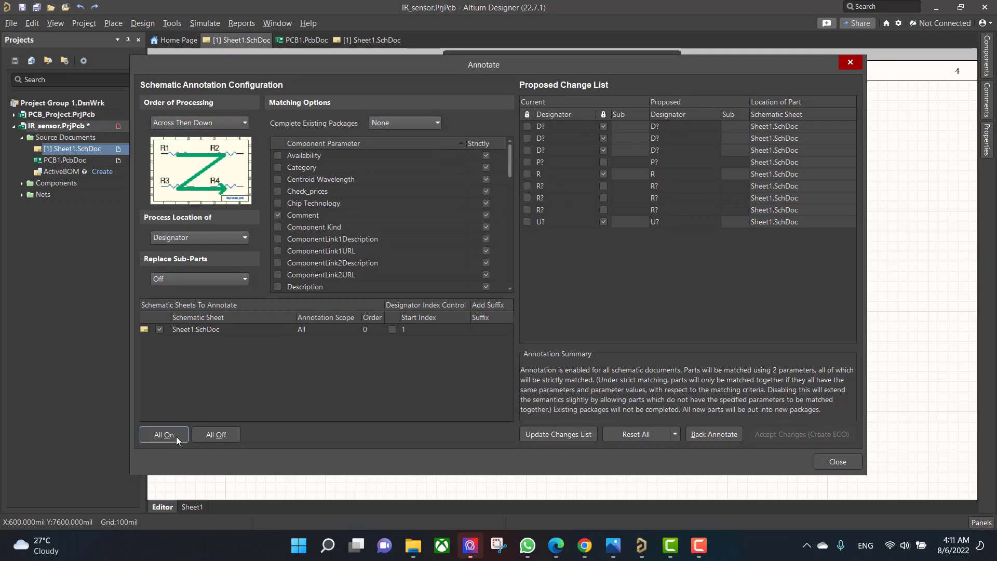
left_click(567, 435)
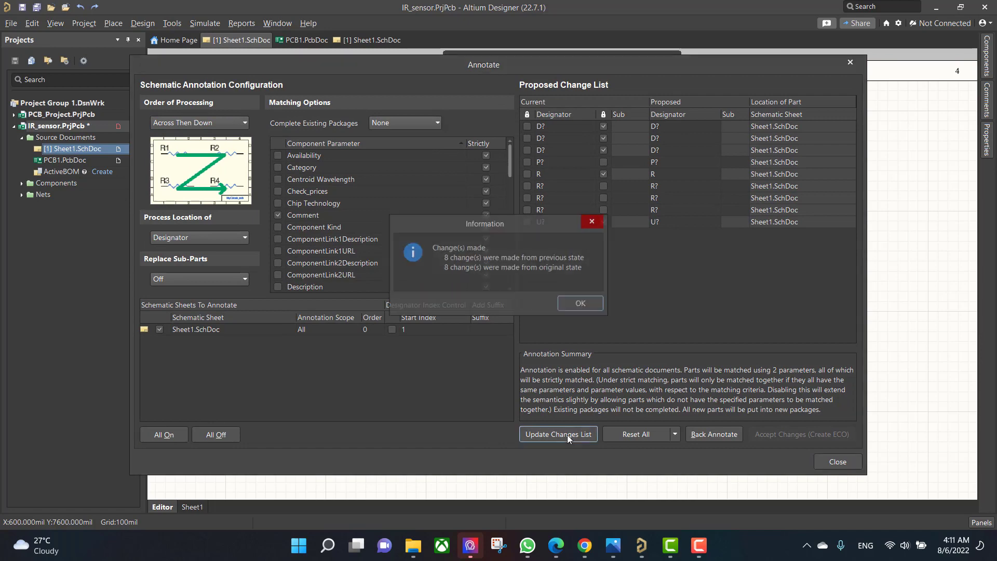
left_click(583, 306)
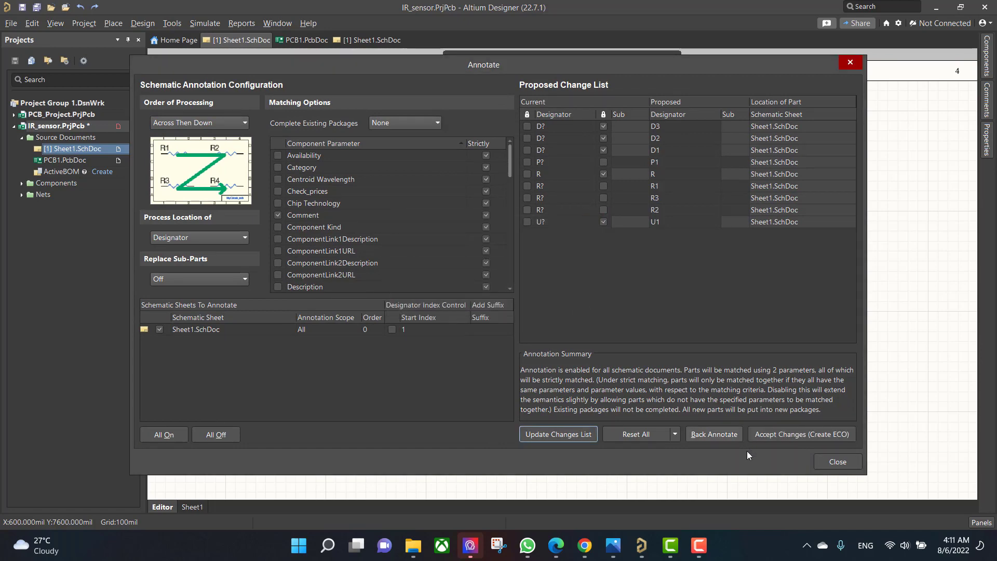
- Accept the proposed designators as an engineering change order, validate and execute it, and close the annotation
left_click(783, 434)
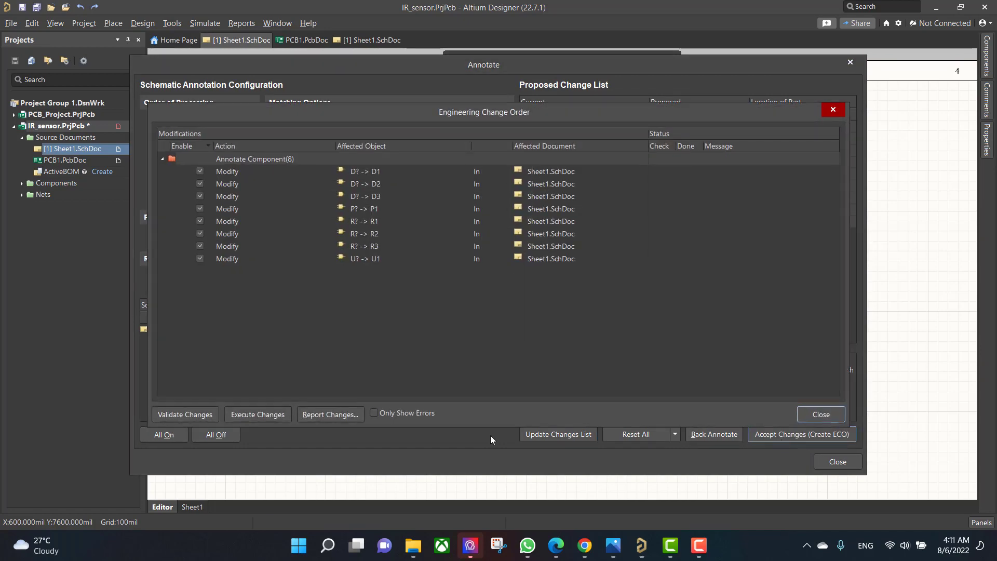
left_click(200, 416)
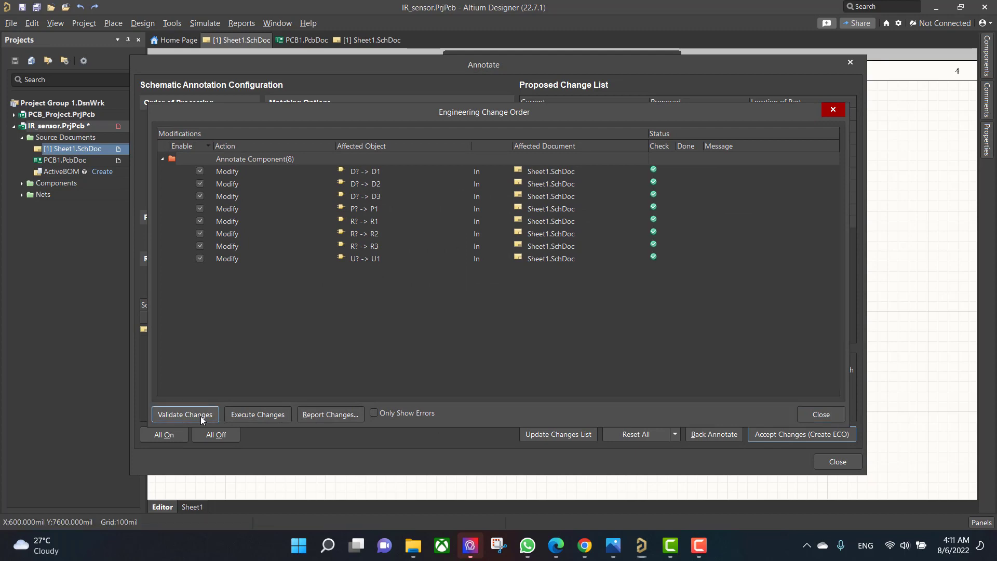
left_click(271, 417)
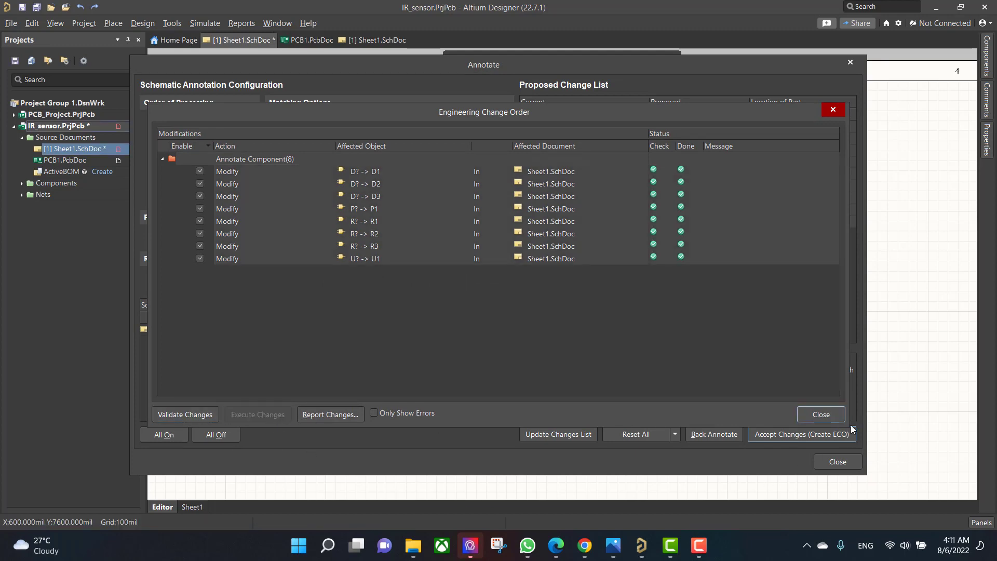
left_click(831, 421)
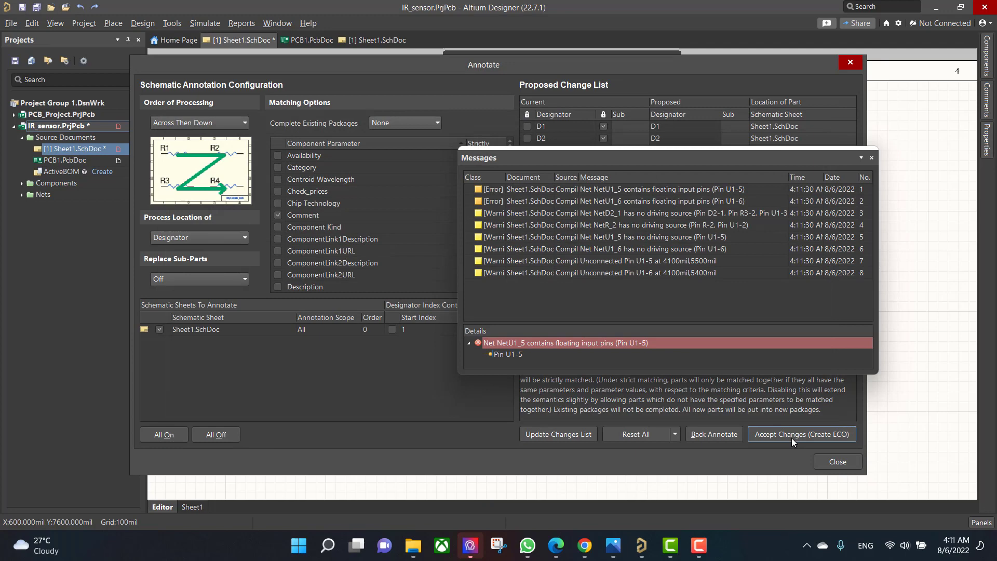
left_click(871, 159)
left_click(837, 462)
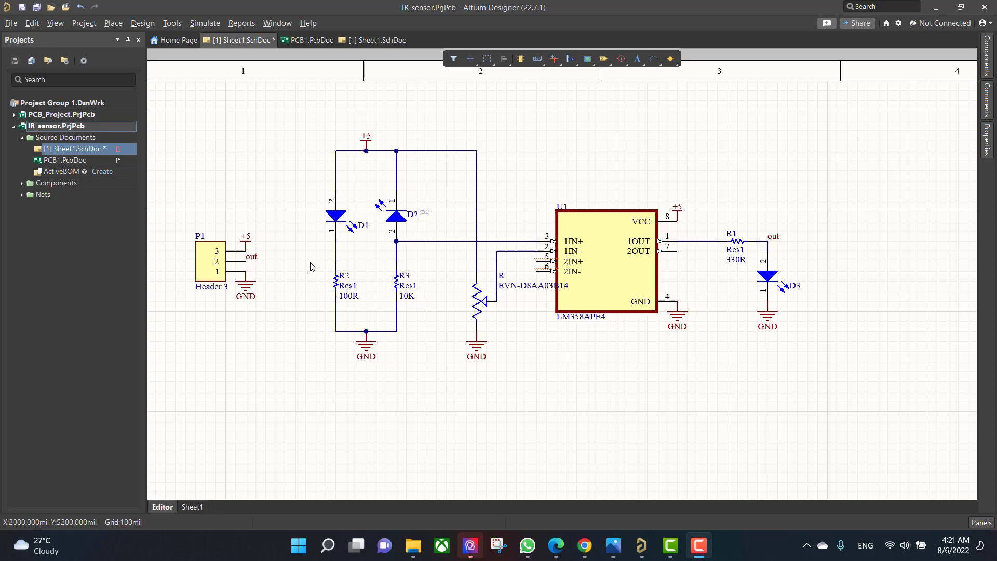
- Update PCB1.PcbDoc from the schematic, validating and executing all changes for components, nets and room
left_click(141, 23)
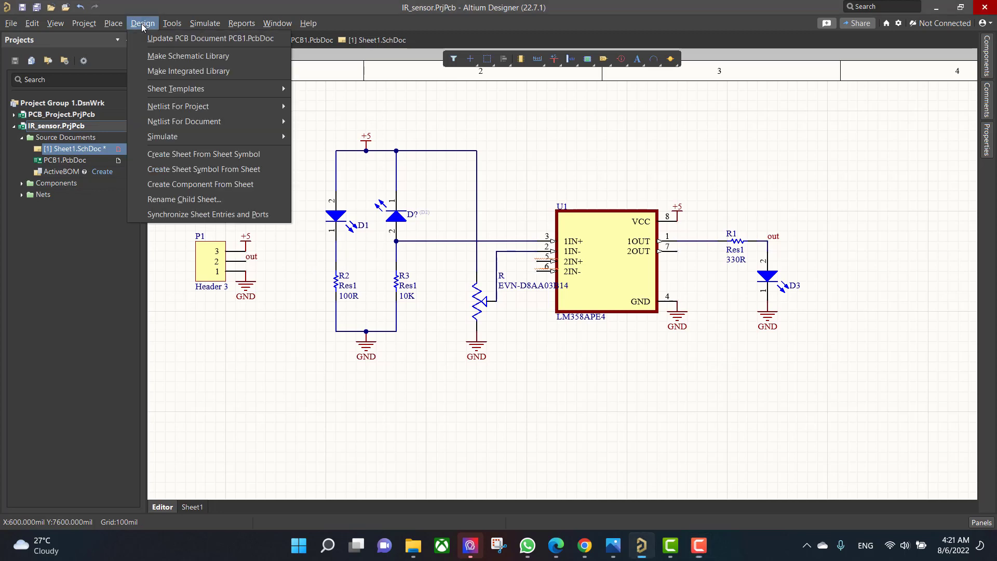
left_click(178, 42)
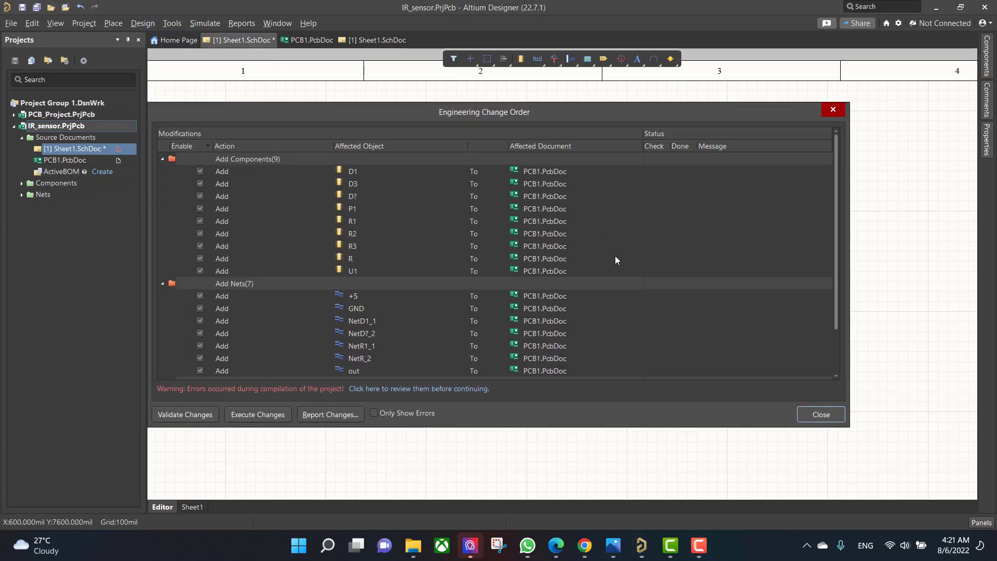
left_click(202, 418)
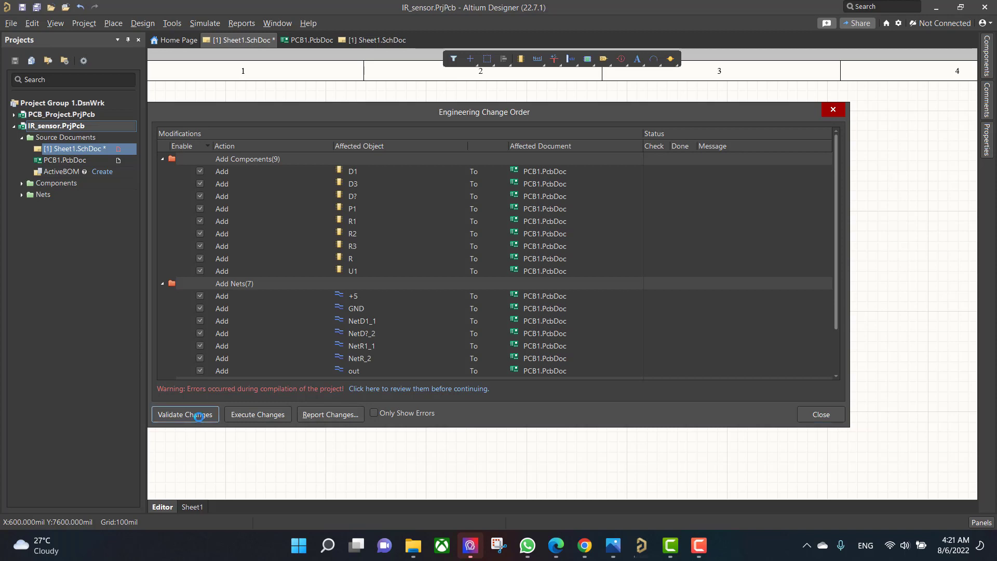
left_click(266, 415)
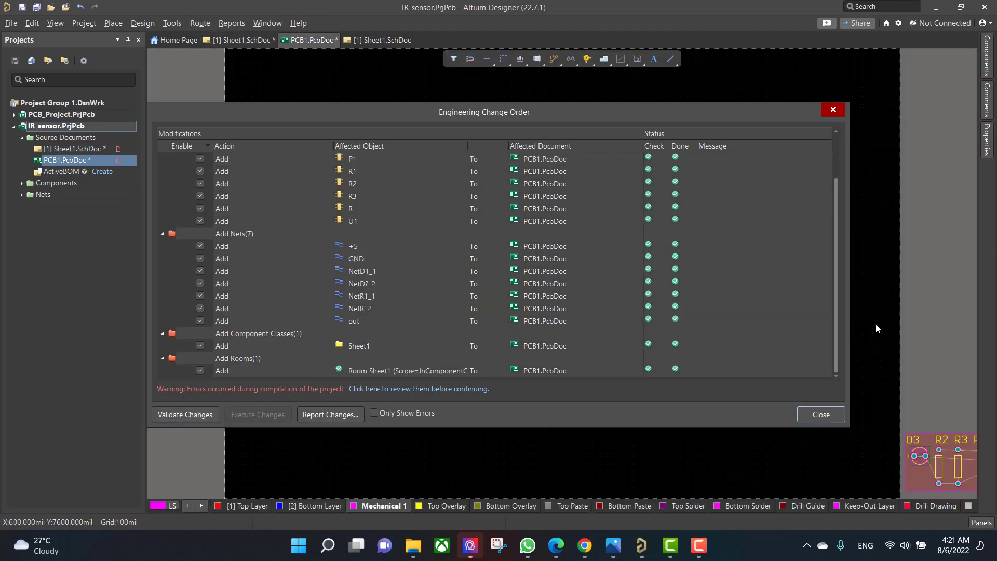
left_click(828, 415)
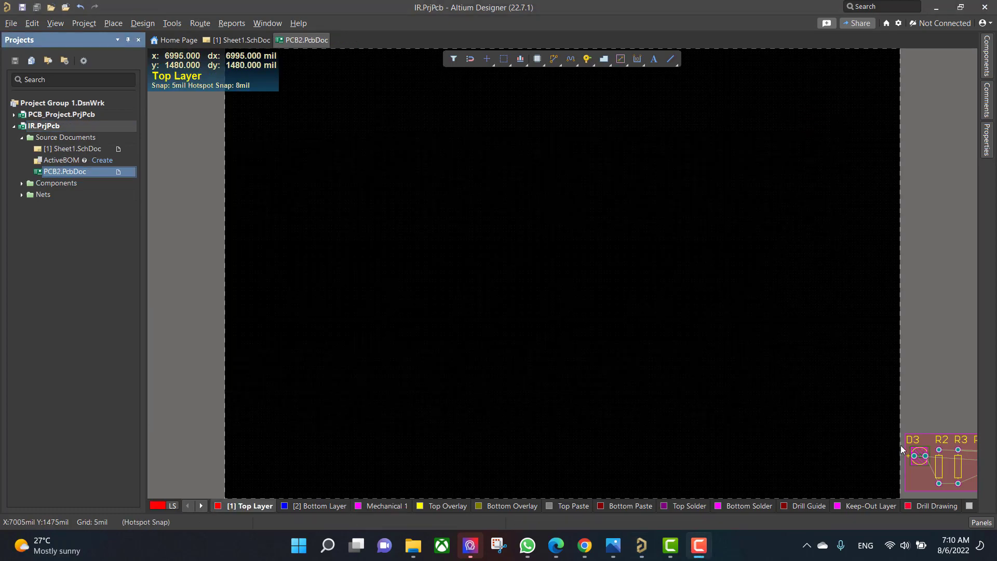
- Move all component footprints from beside the board onto the board area and delete the empty Sheet1 room
left_click_drag(901, 445, 847, 485)
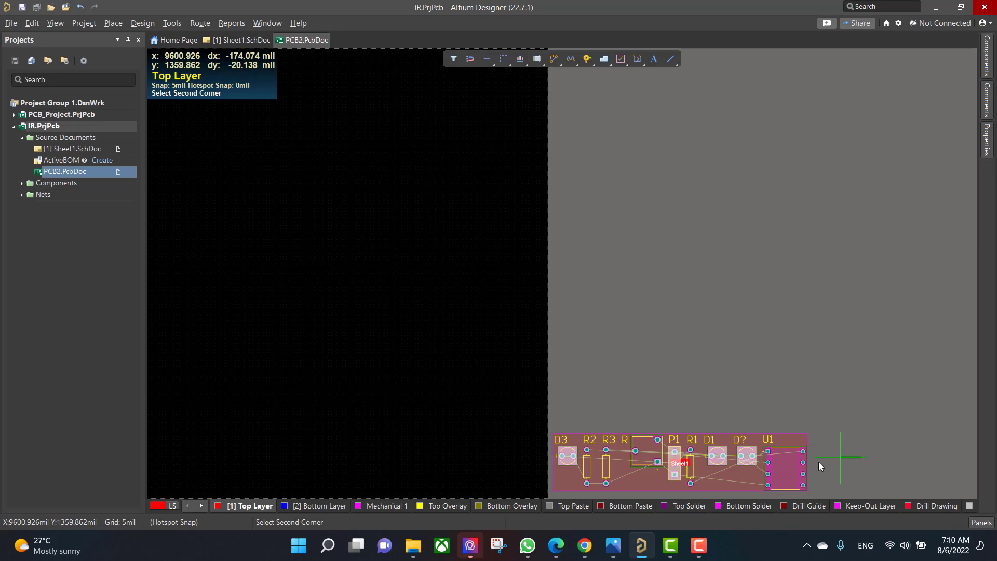
left_click(534, 477)
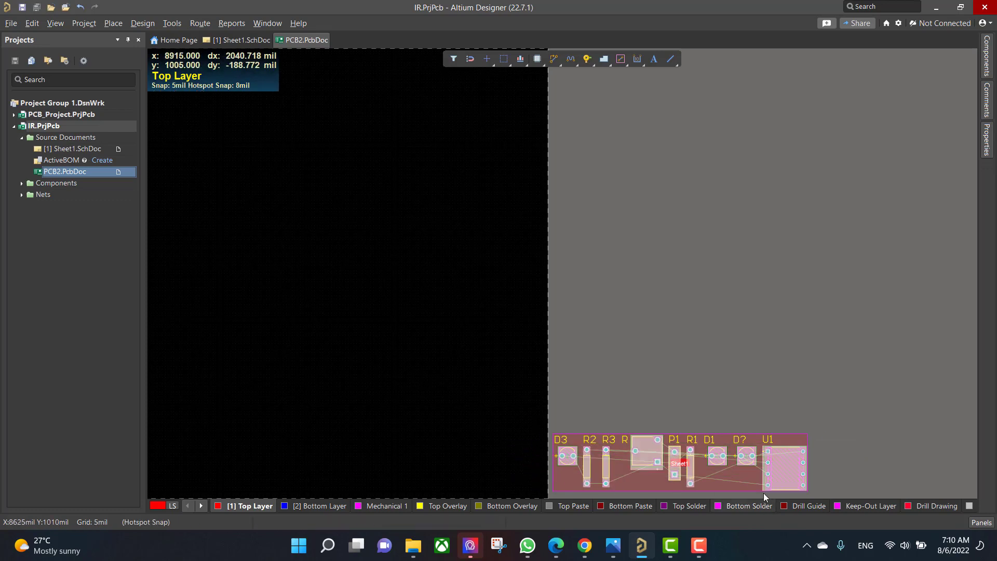
left_click_drag(763, 493, 465, 158)
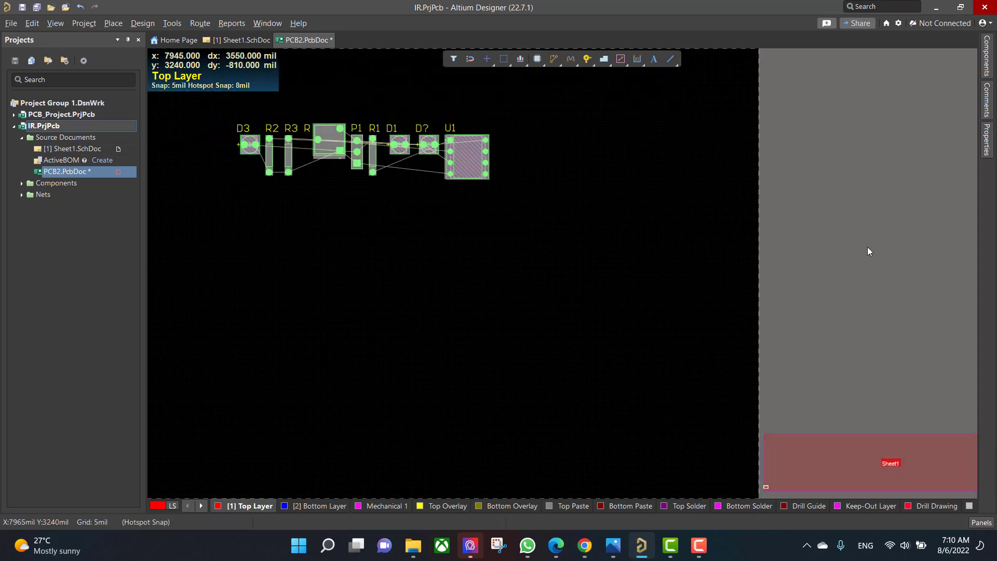
left_click(852, 459)
key("Delete")
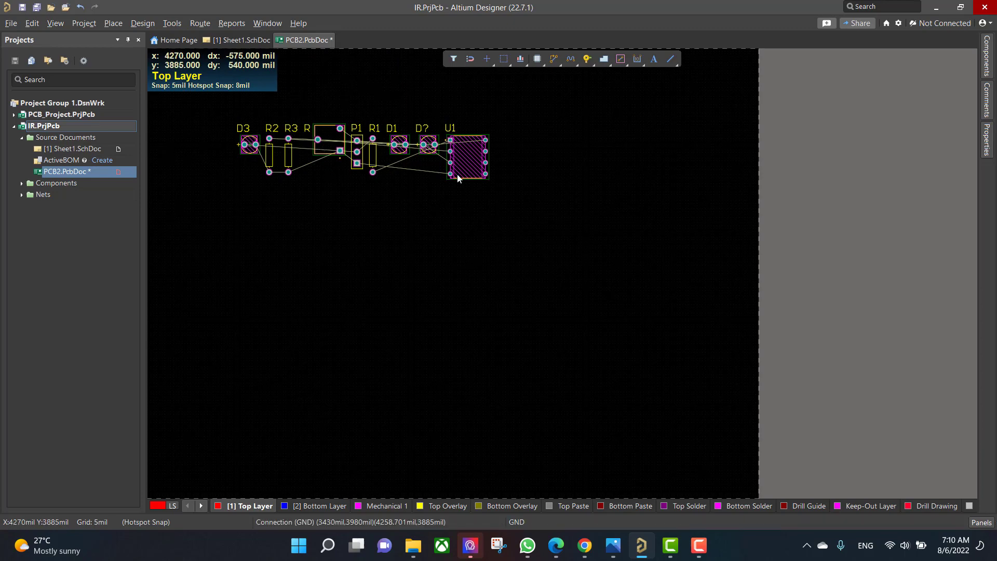
- Move U1 below the component row and place diodes D? and D1 beyond the row's end, rotated and stacked
left_click_drag(464, 160, 324, 198)
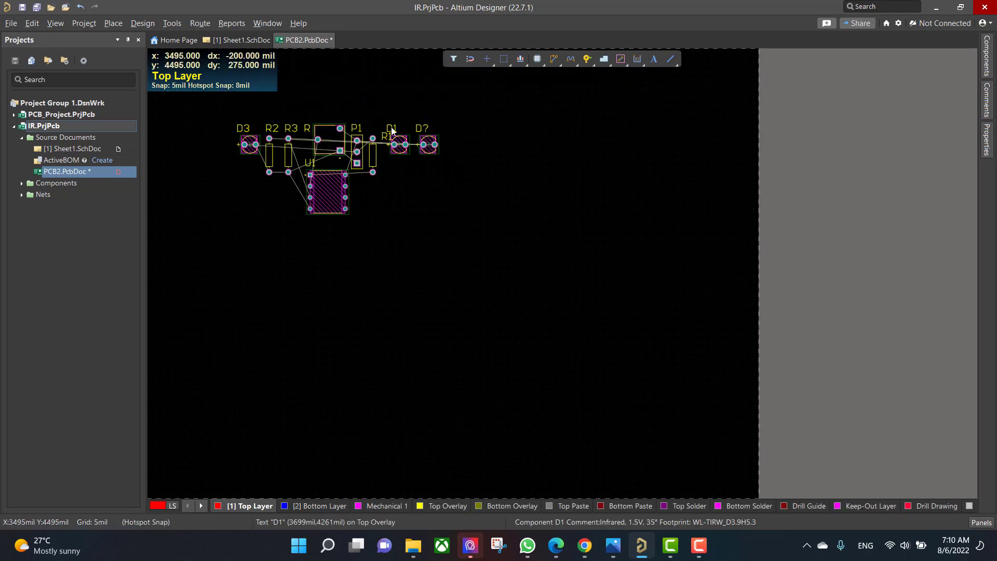
left_click_drag(371, 103, 462, 174)
left_click_drag(427, 142, 528, 146)
key("space")
- Place resistors R1, R3 and R2 horizontally, stacked one above another beside the two diodes
key("space")
left_click_drag(372, 151, 484, 142)
left_click_drag(288, 148, 486, 177)
key("space")
key("space")
- Arrange header P1, U1 and the rotated potentiometer R in a row beside the resistors, with D3 above U1
left_click_drag(359, 142, 229, 154)
left_click_drag(326, 135, 438, 170)
key("shift+space")
left_click_drag(319, 191, 378, 160)
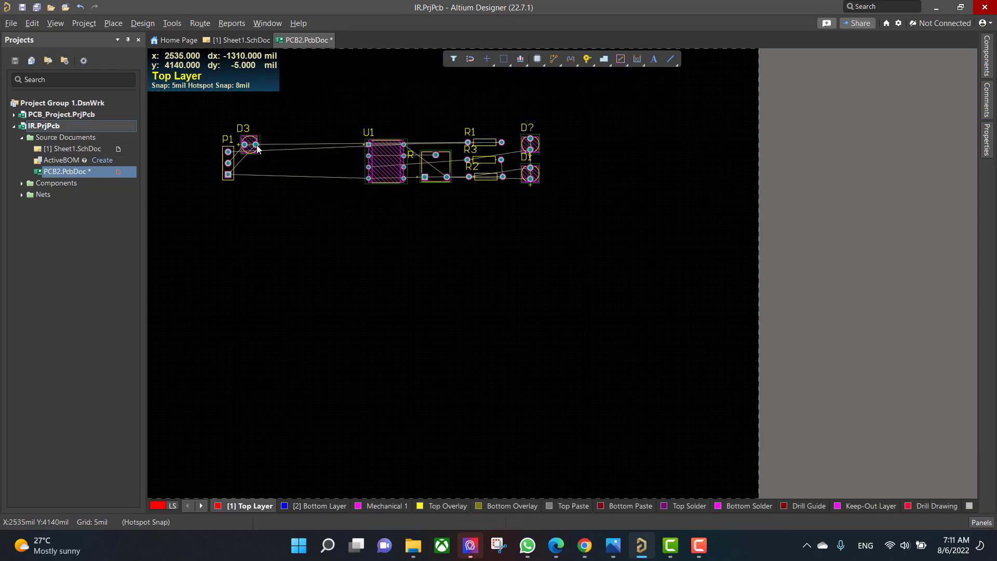
left_click_drag(258, 148, 396, 128)
left_click_drag(229, 166, 343, 168)
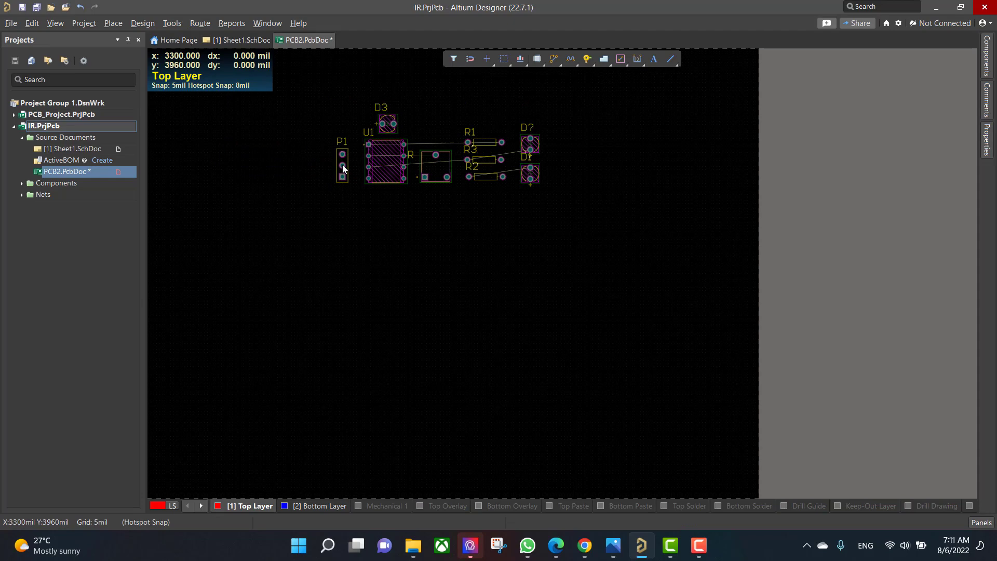
- Shift the D? and D1 pair, the resistors with the potentiometer, U1 and D3 slightly to compact the layout
left_click_drag(500, 113, 568, 218)
left_click_drag(528, 179, 526, 193)
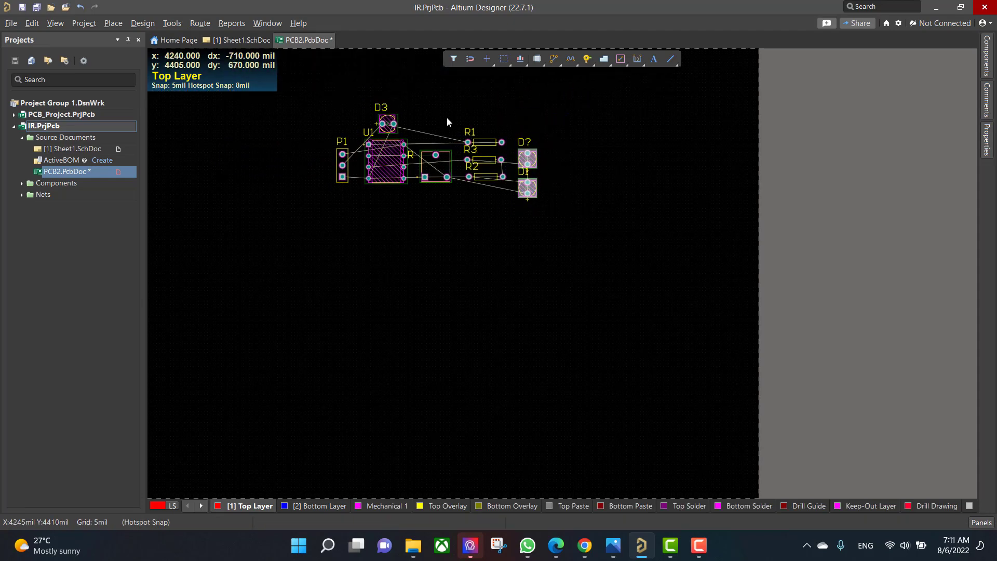
left_click_drag(447, 121, 510, 208)
left_click_drag(487, 177, 449, 188)
left_click_drag(388, 166, 390, 181)
left_click_drag(383, 127, 383, 141)
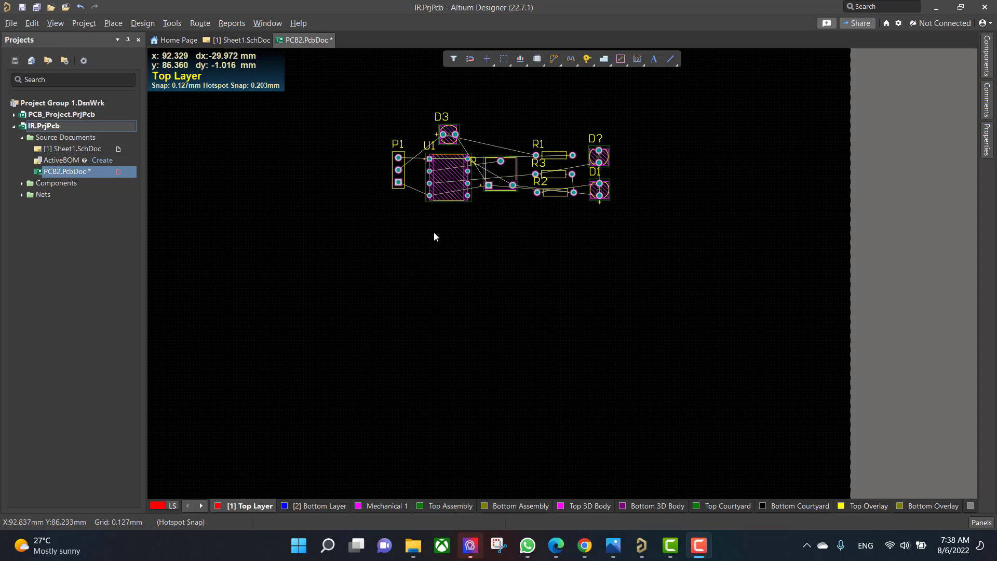
- Auto-route all connections on the board with the Default 2 Layer Board strategy
left_click(200, 23)
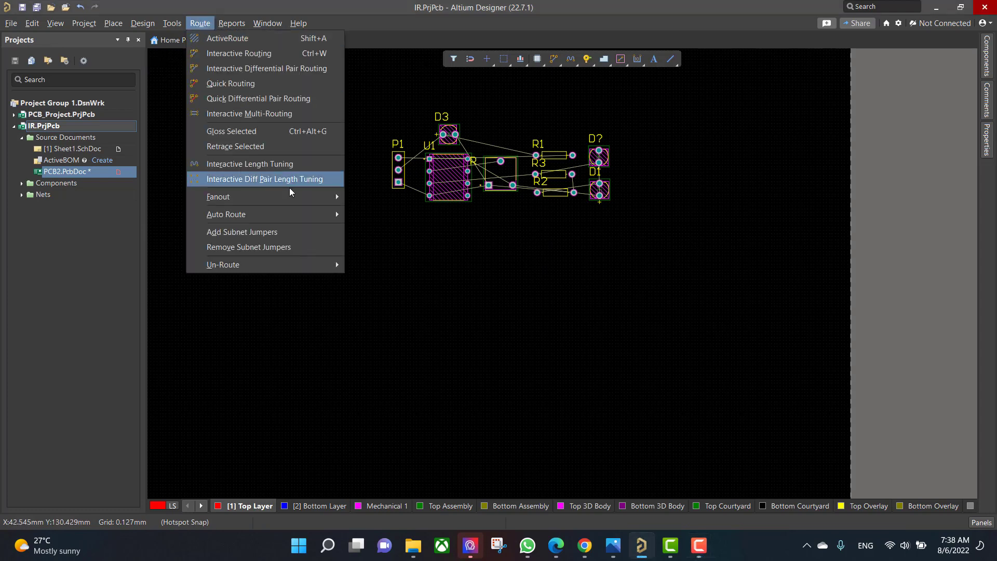
mouse_move(311, 214)
left_click(400, 214)
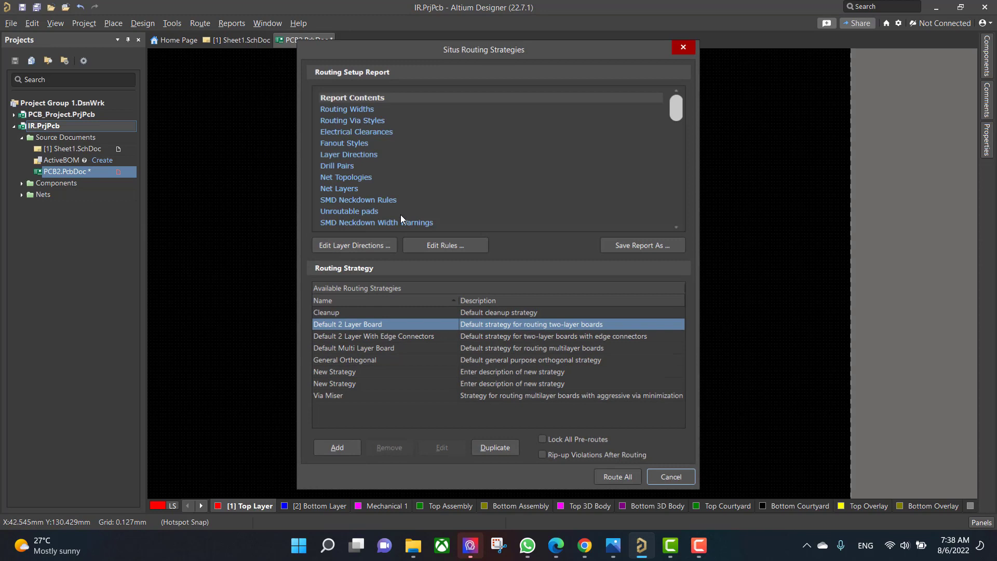
left_click(618, 478)
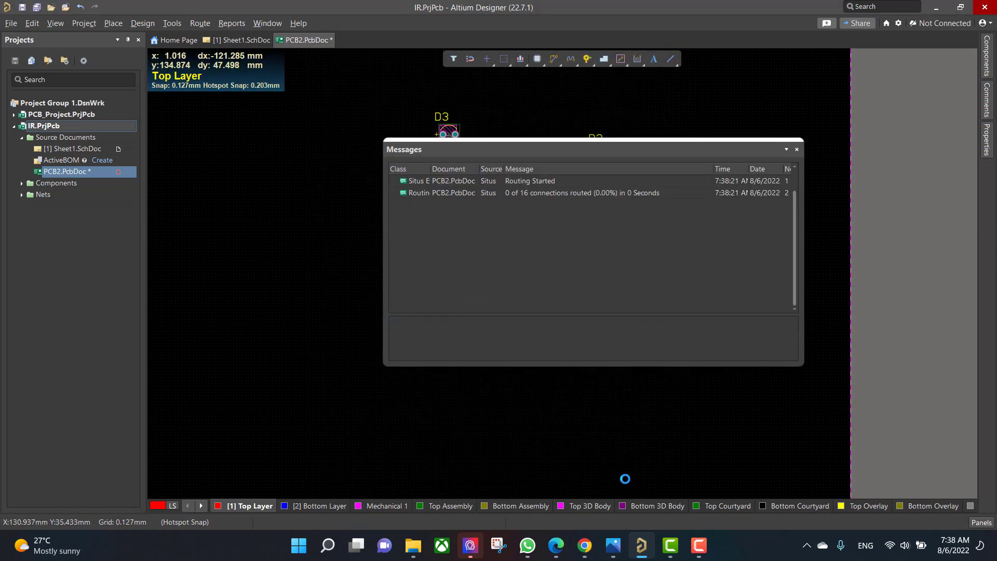
left_click(796, 149)
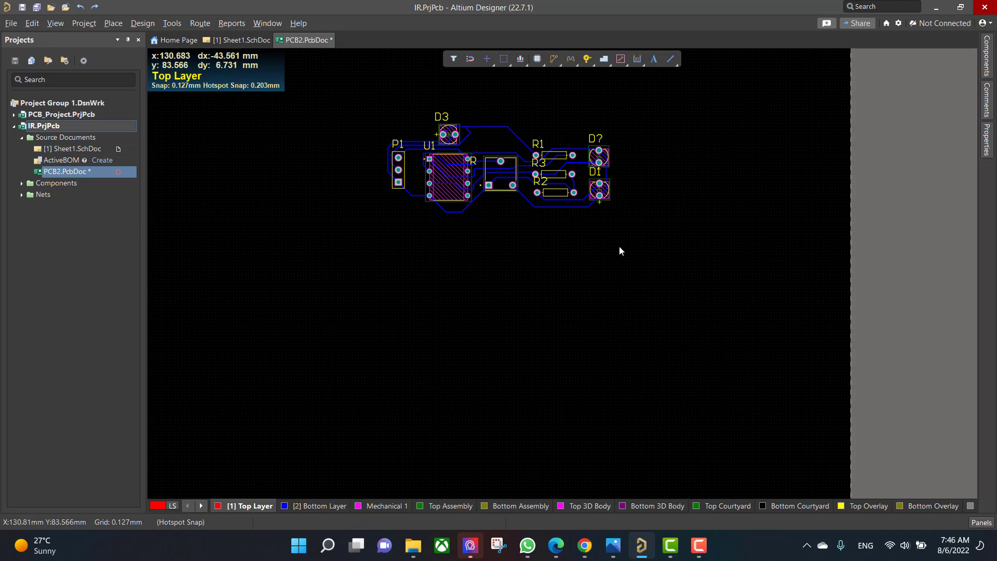
- Switch the PCB document to Board Planning Mode
left_click(56, 23)
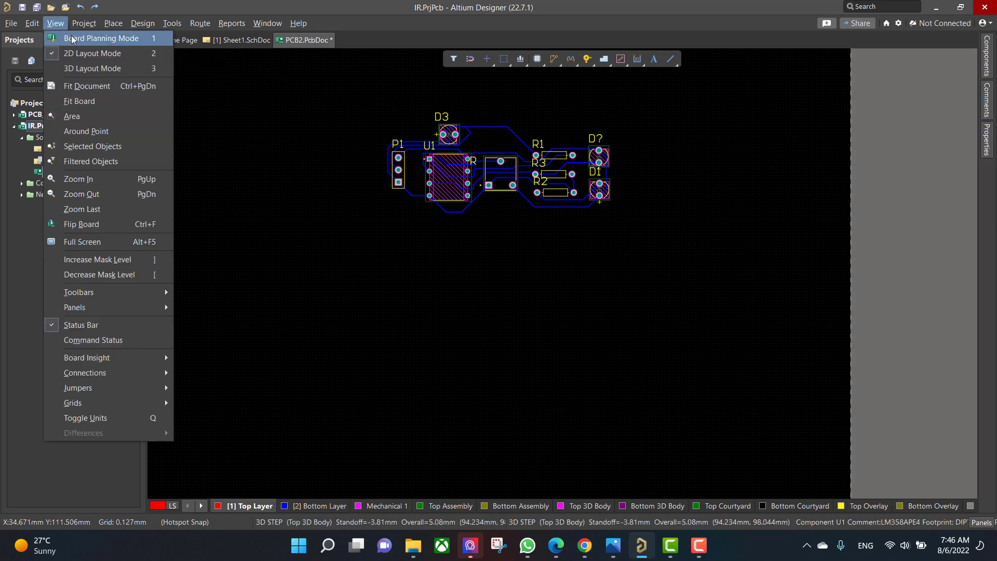
left_click(72, 38)
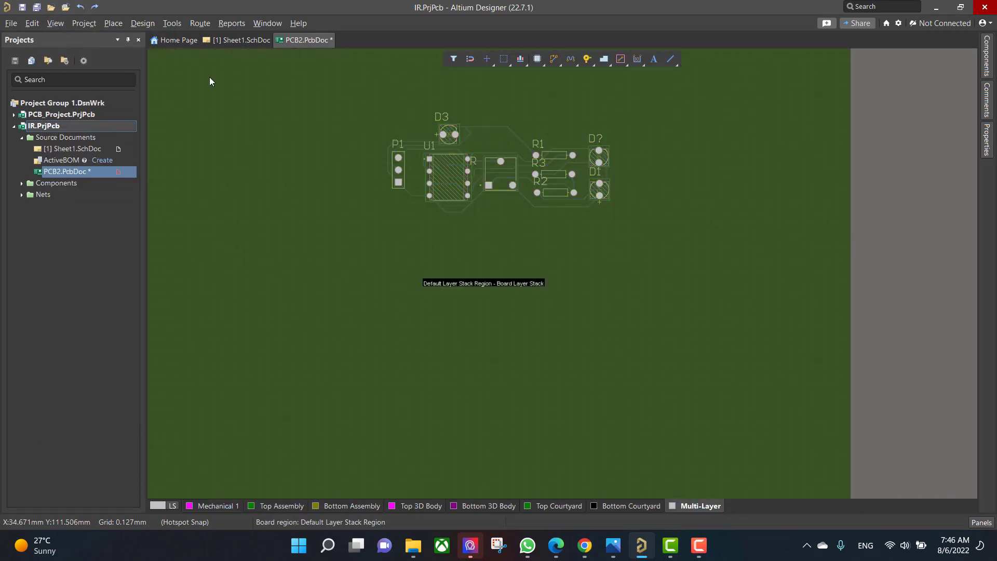
- Edit the board shape, pulling its right edge in close to D? and D1 and its bottom edge up just below the components
left_click(141, 24)
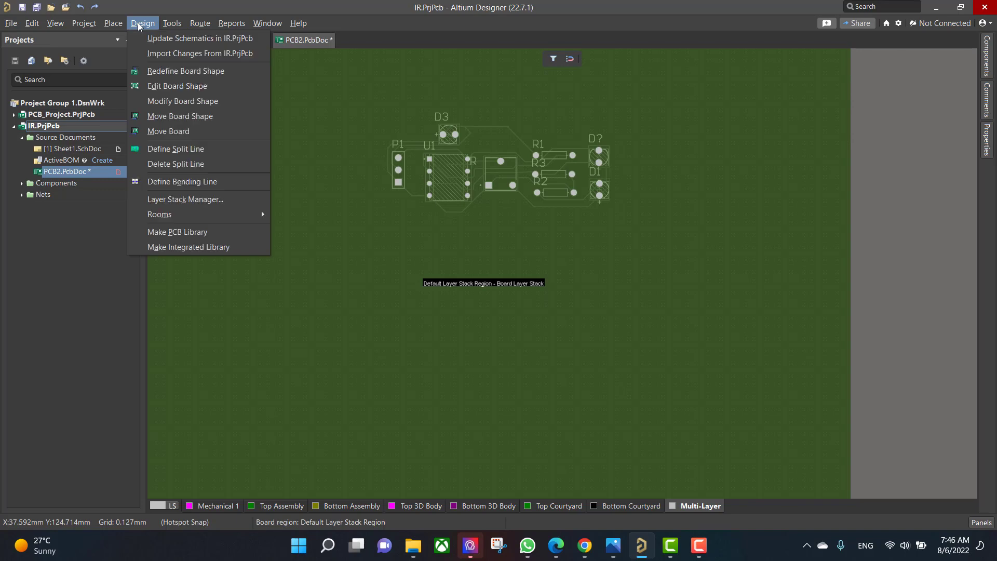
left_click(192, 86)
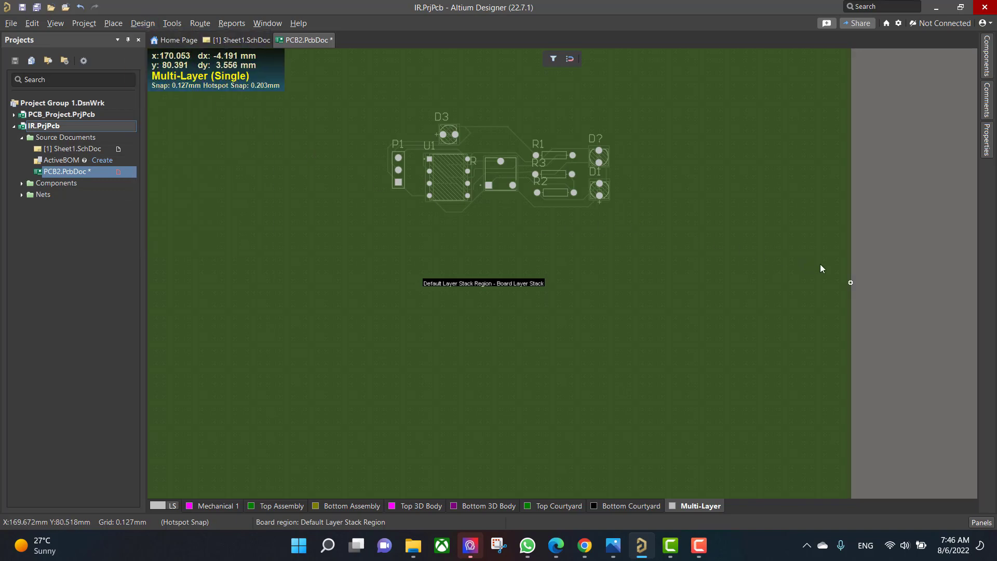
left_click_drag(851, 282, 616, 271)
scroll(560, 289, "down", 4)
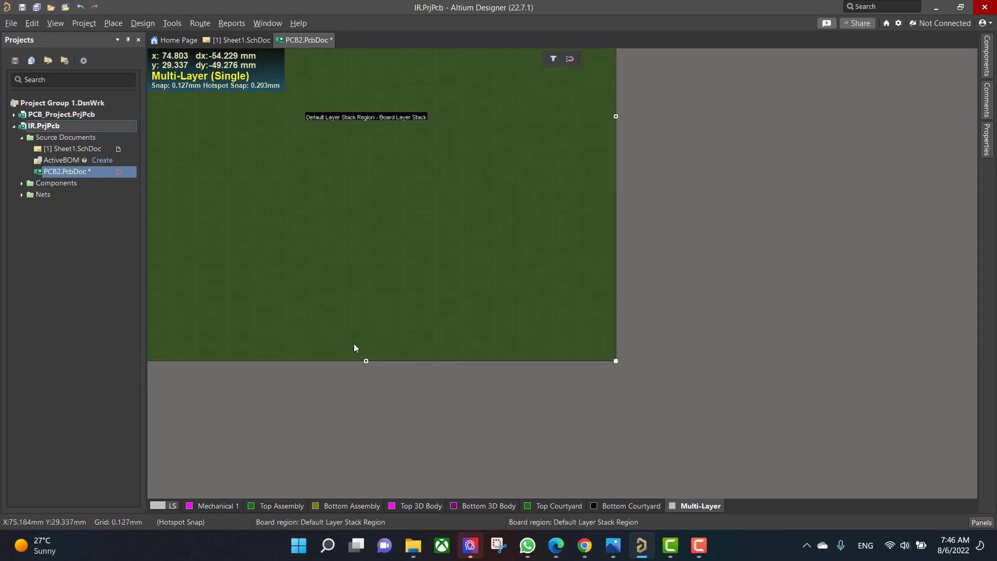
left_click_drag(364, 360, 385, 214)
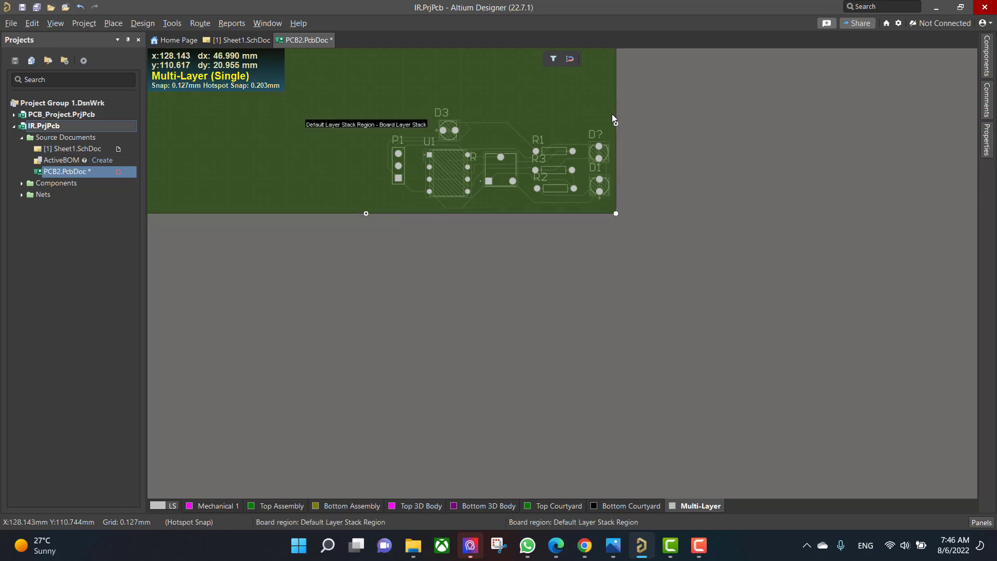
left_click_drag(180, 226, 63, 227)
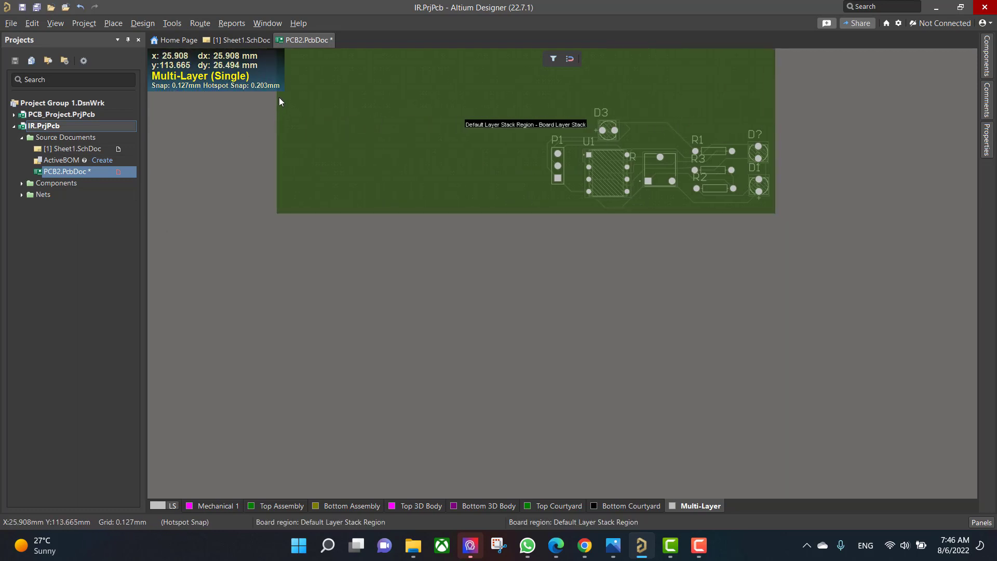
left_click(304, 115)
left_click(326, 139)
scroll(333, 171, "up", 2)
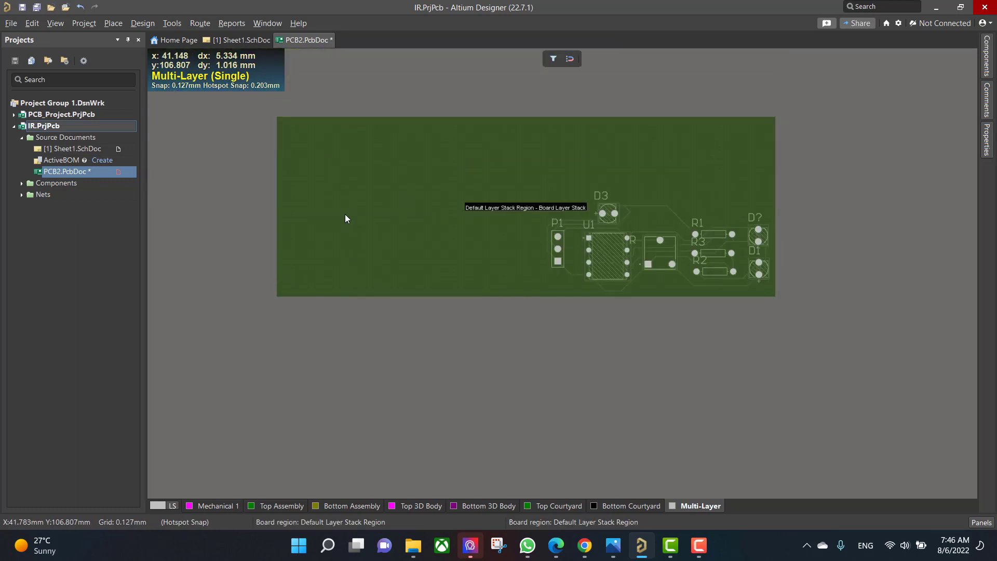
- Edit the board shape again, moving the left edge in beside P1 and the top edge down to D3, for about 48.26 by 20.32 mm
left_click(158, 27)
left_click(175, 84)
left_click_drag(276, 208, 544, 238)
left_click(543, 235)
left_click(659, 117)
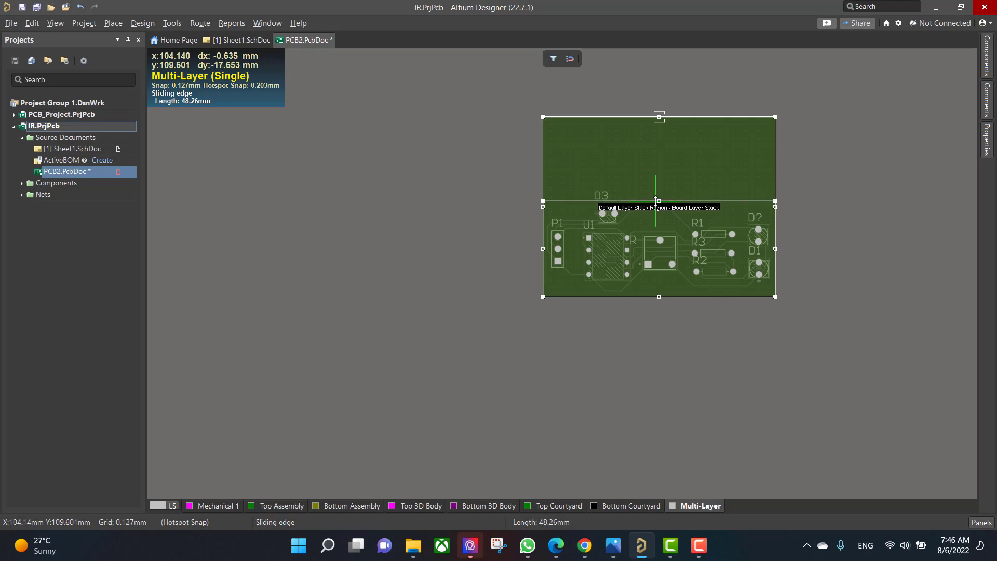
left_click(656, 199)
left_click(543, 245)
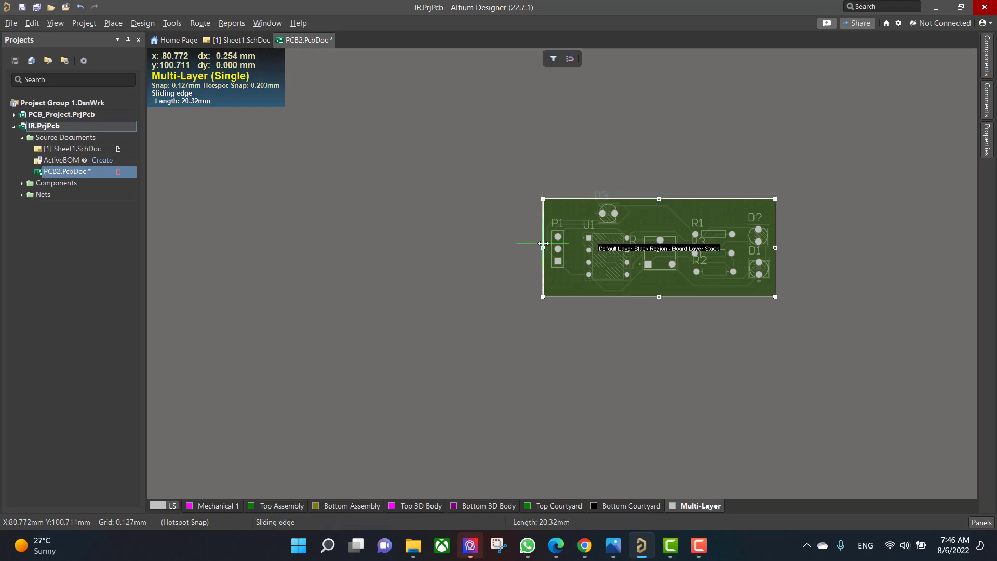
left_click(544, 244)
left_click(542, 247)
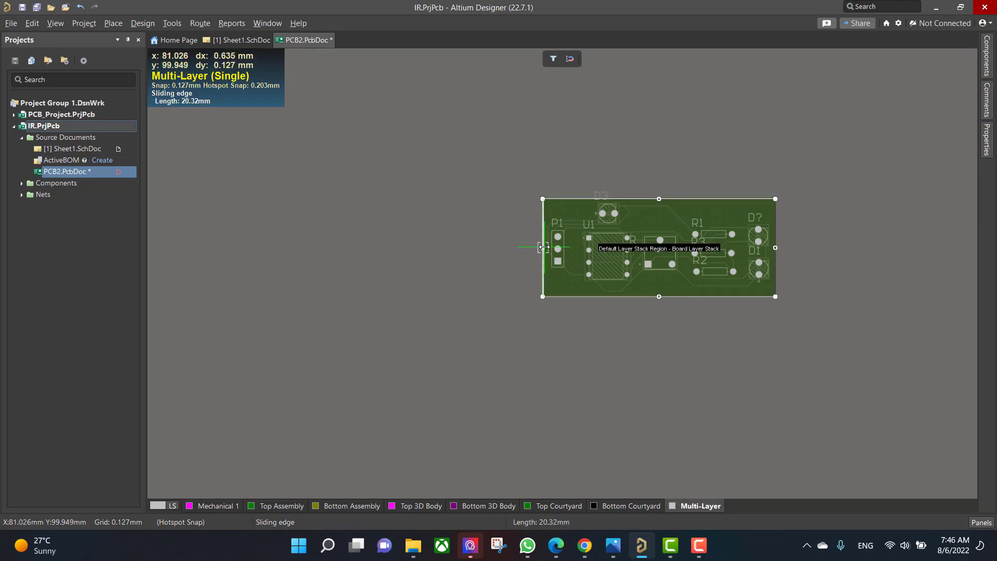
left_click(544, 247)
left_click(591, 315)
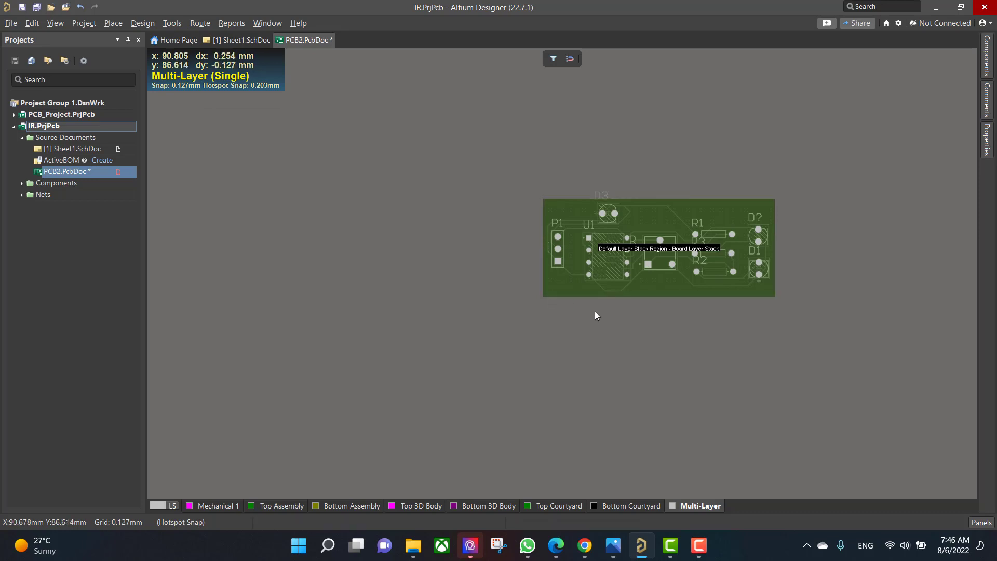
- Return to 2D Layout Mode and move the D3 designator beside its diode and the R designator above the potentiometer
key("2")
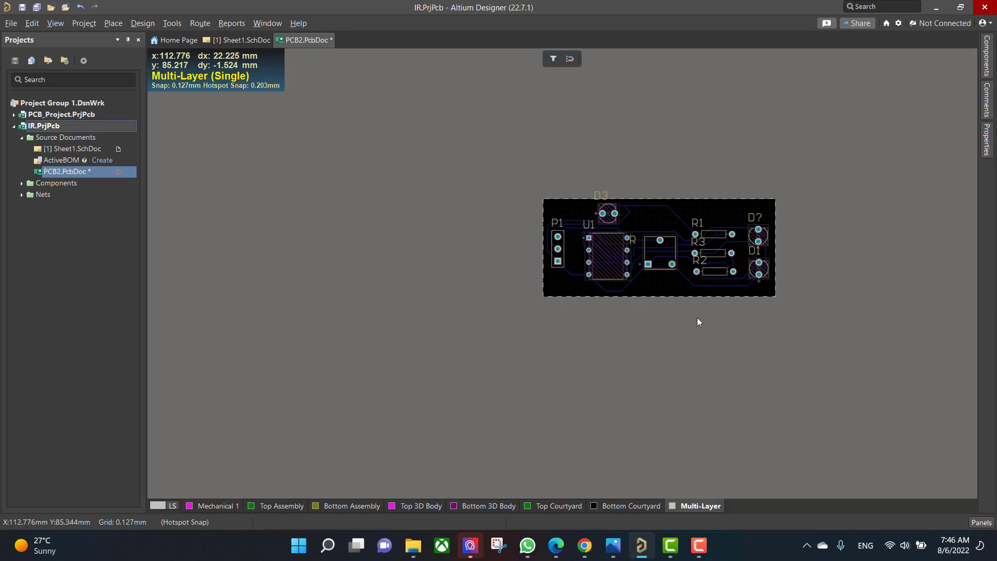
scroll(735, 253, "up", 2)
scroll(731, 311, "down", 1)
scroll(732, 314, "up", 4, "ctrl")
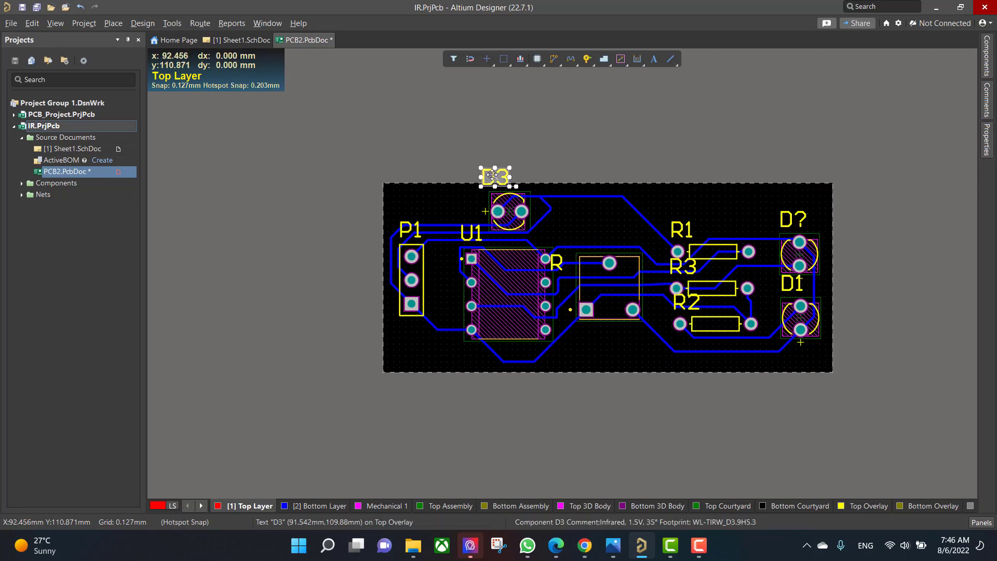
left_click_drag(492, 175, 472, 202)
left_click(557, 260)
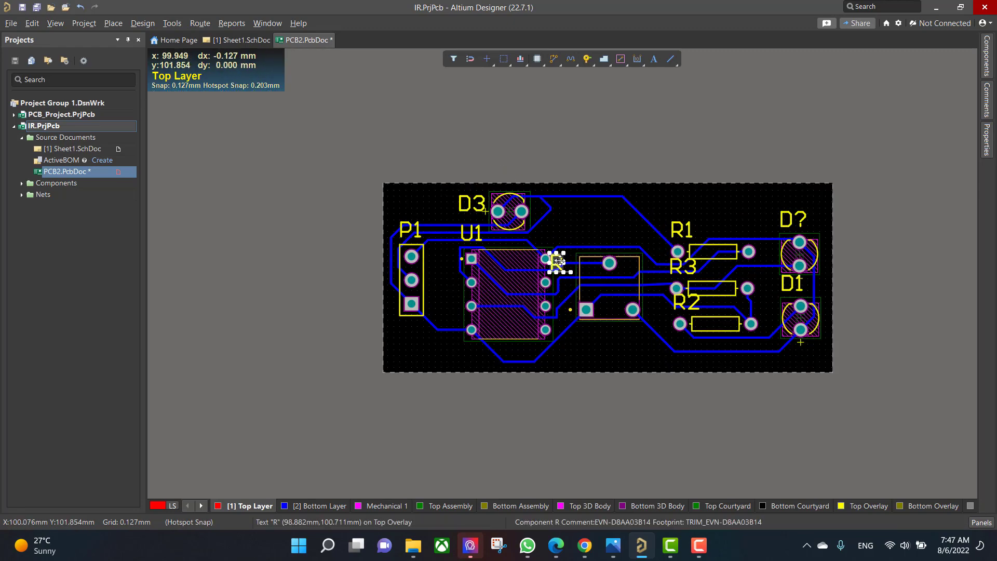
left_click_drag(557, 260, 582, 242)
left_click_drag(585, 241, 585, 242)
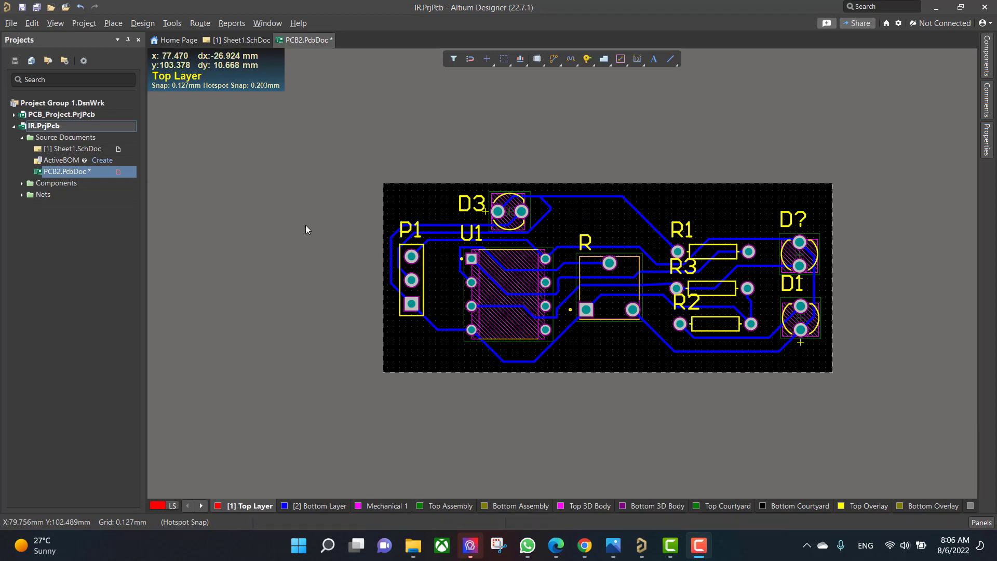
- Switch the PCB to 3D Layout Mode and look over the board and its component bodies
left_click(55, 24)
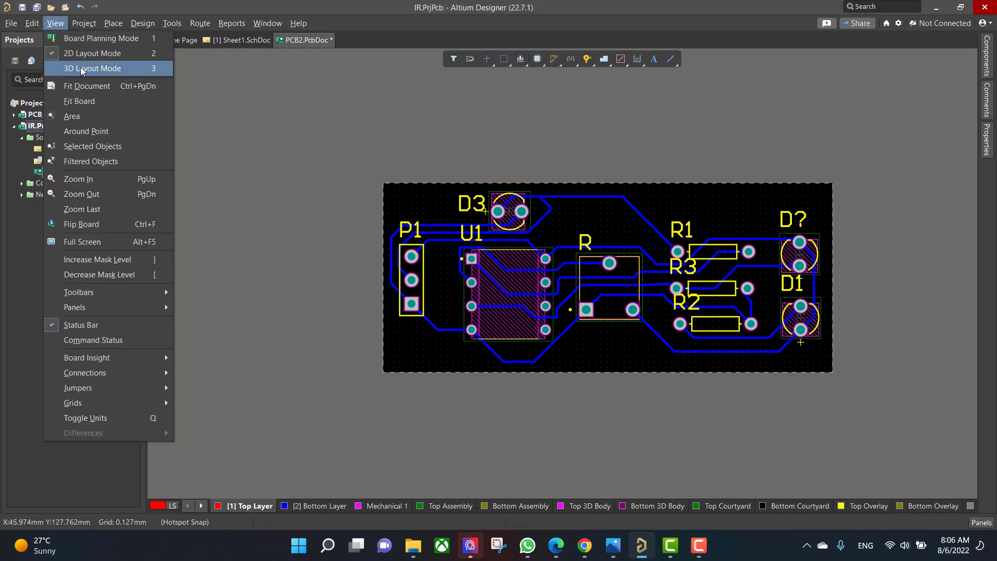
left_click(82, 71)
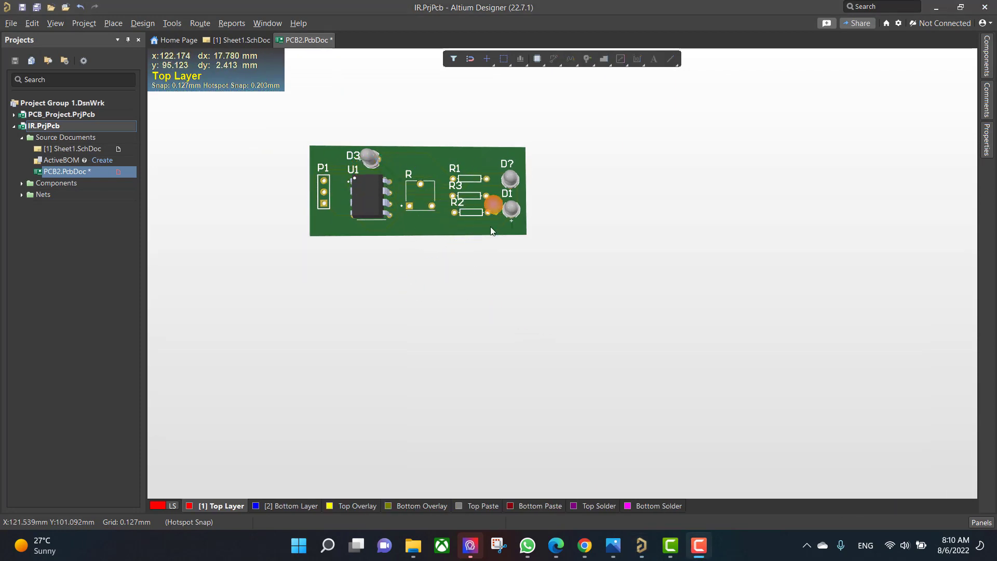
left_click_drag(446, 242, 450, 272)
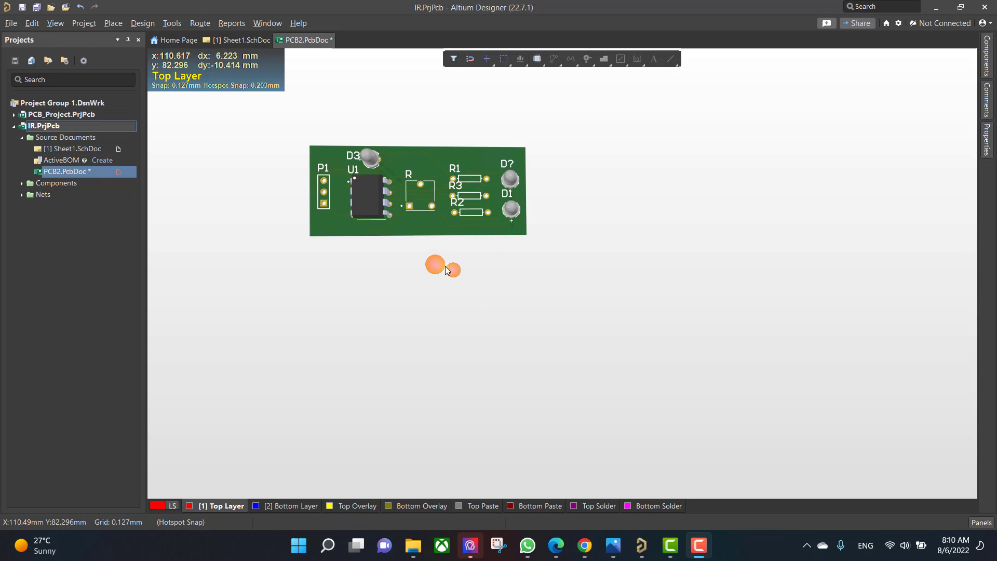
left_click_drag(467, 180, 535, 314)
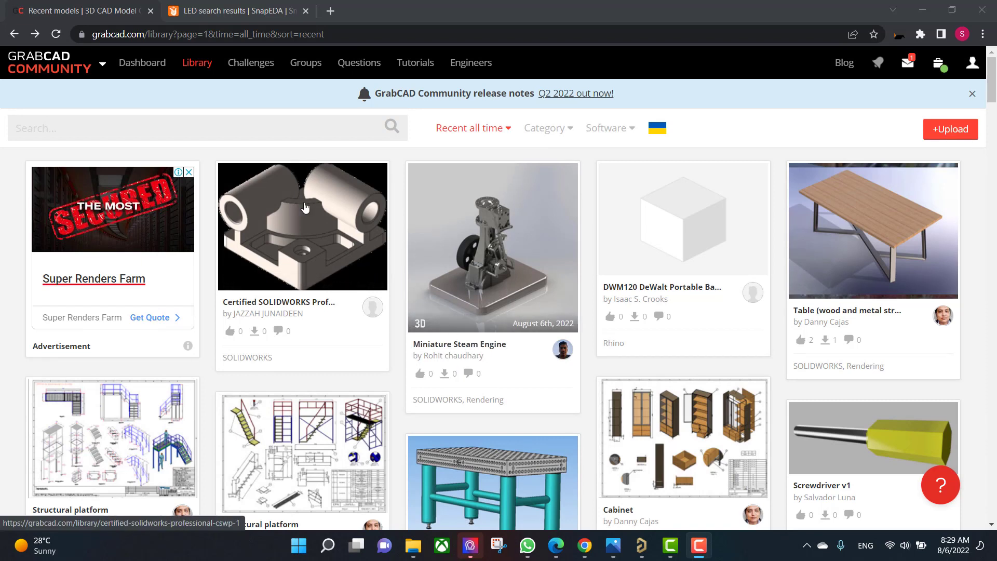
- In the browser, search the GrabCAD library for "resistor 10k" and download the files of the Resistor 10K Ohm tol 1pct 0,25W model
left_click(179, 129)
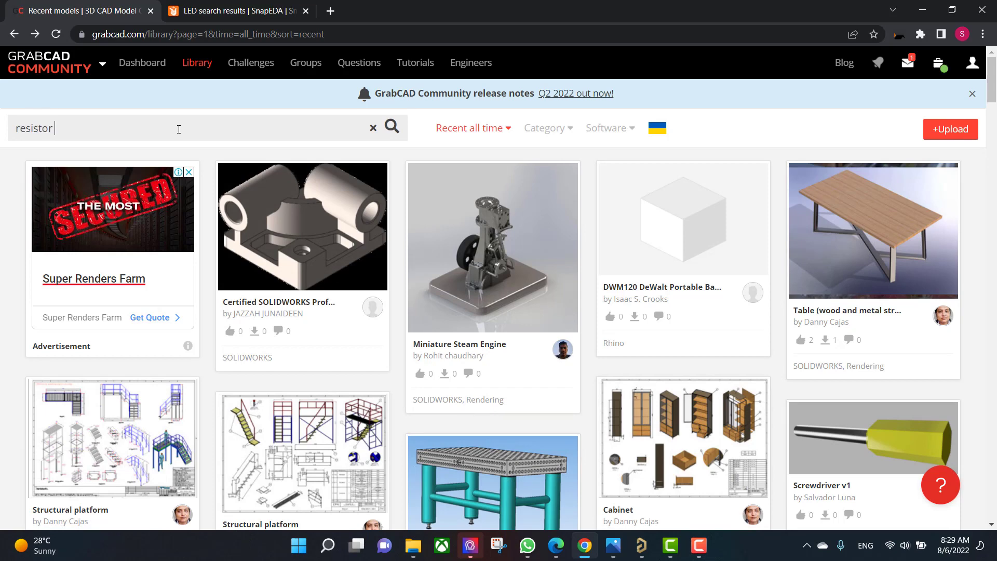
type("resistor 10k")
key("Return")
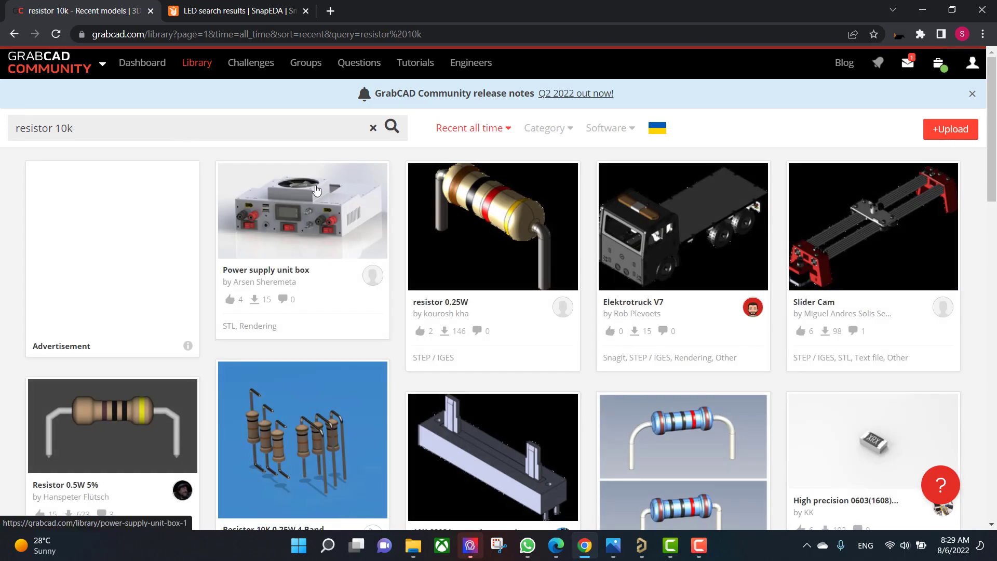
scroll(599, 237, "down", 5)
left_click(600, 238)
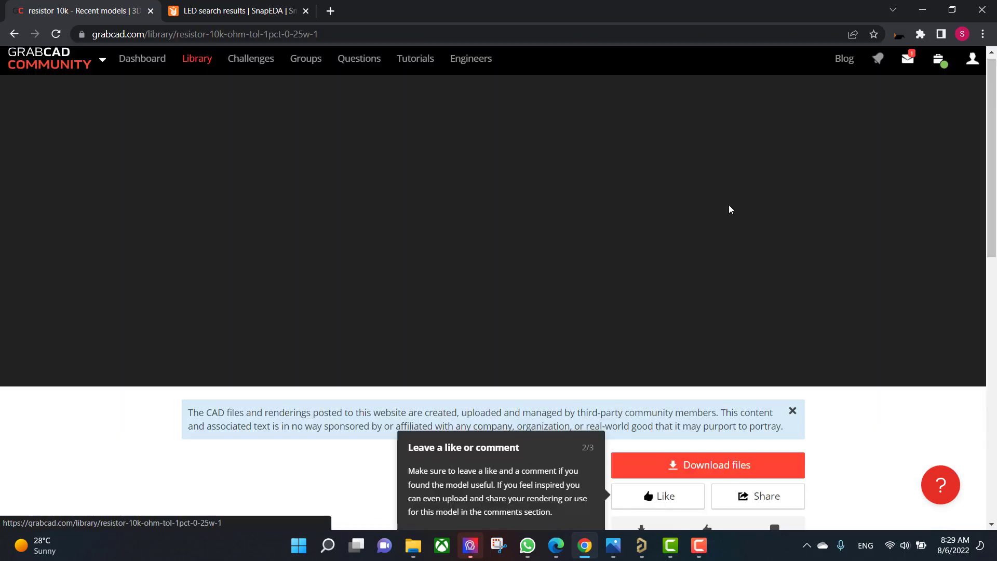
left_click(724, 187)
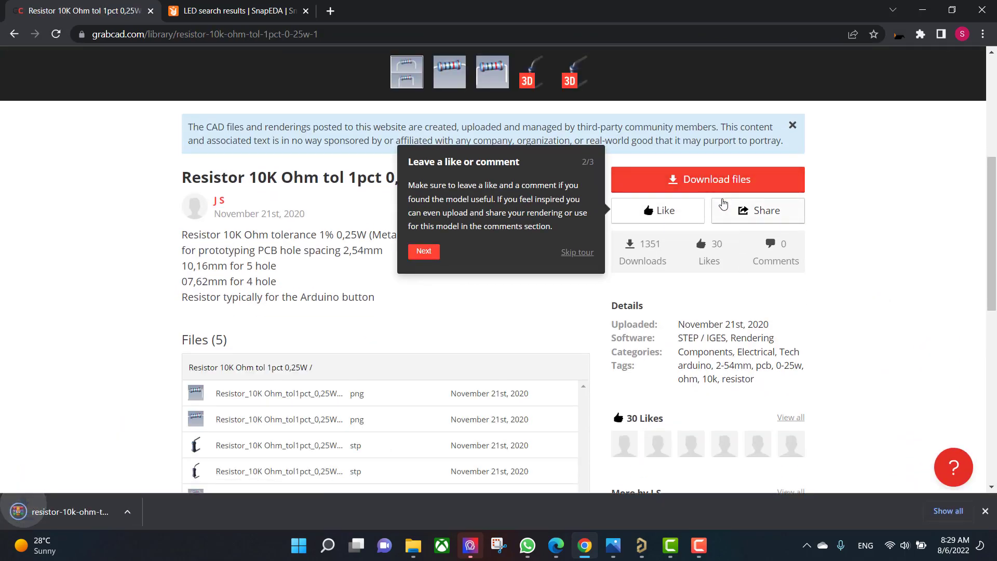
scroll(649, 286, "up", 3)
scroll(649, 286, "up", 2)
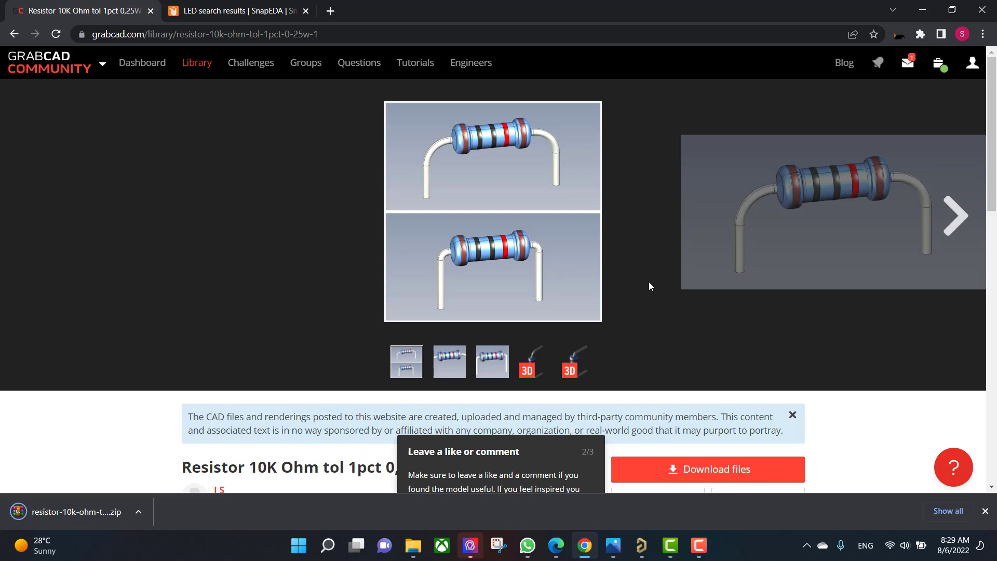
- Search the GrabCAD library for "pinheader" and open the Pin Headers single row model
key("alt+Left")
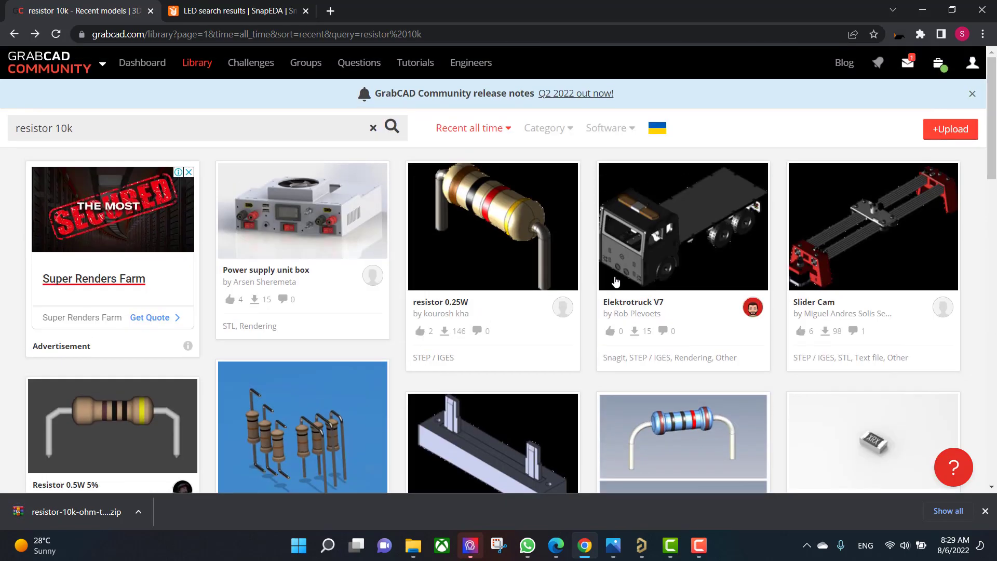
key("BackSpace")
key("Return")
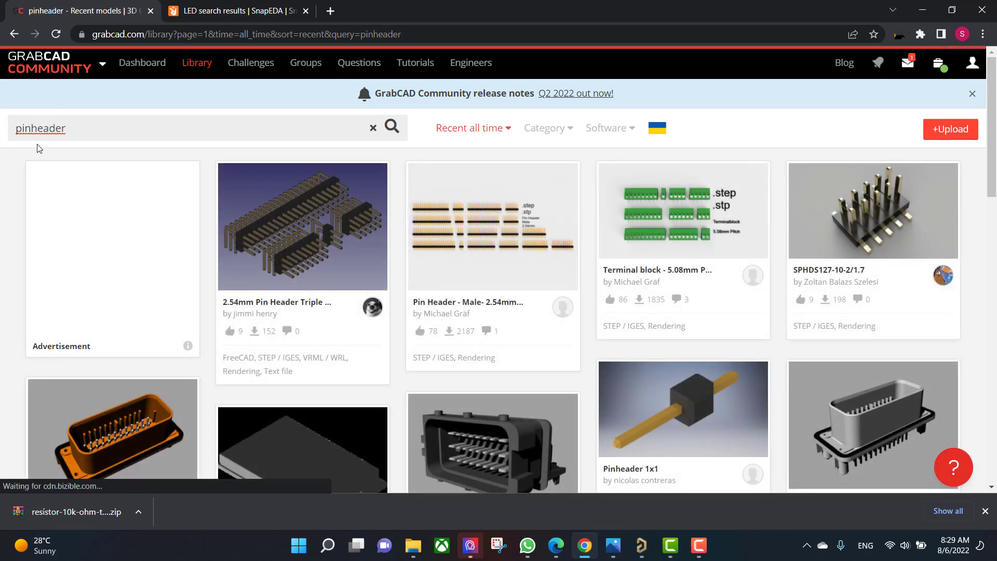
scroll(503, 240, "down", 5)
scroll(504, 240, "down", 9)
scroll(503, 240, "up", 4)
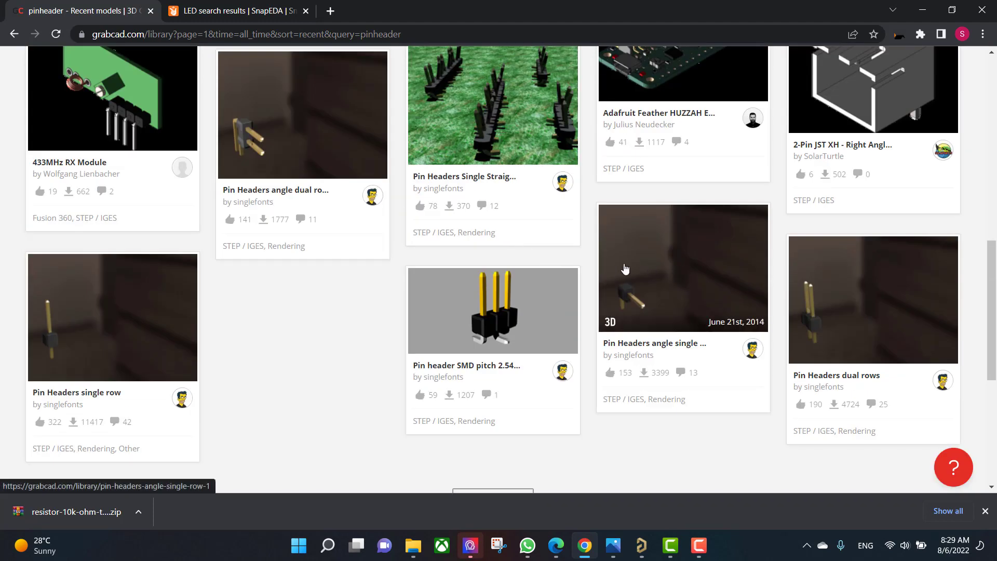
left_click(147, 320)
- Find the Pin Header 1x3 TH Pitch 2.54mm file in the model's file list and download it
scroll(383, 249, "down", 10)
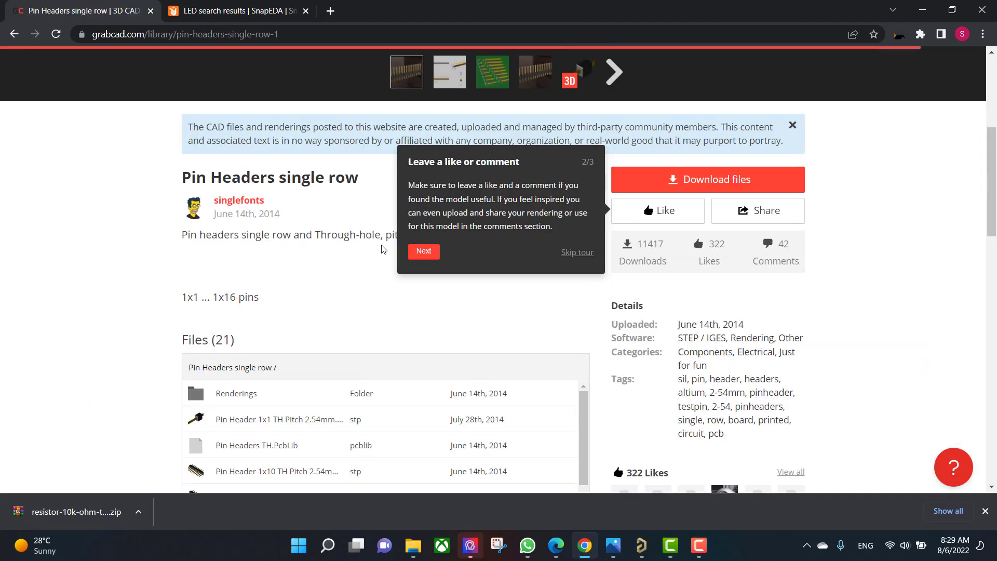
scroll(382, 251, "down", 5)
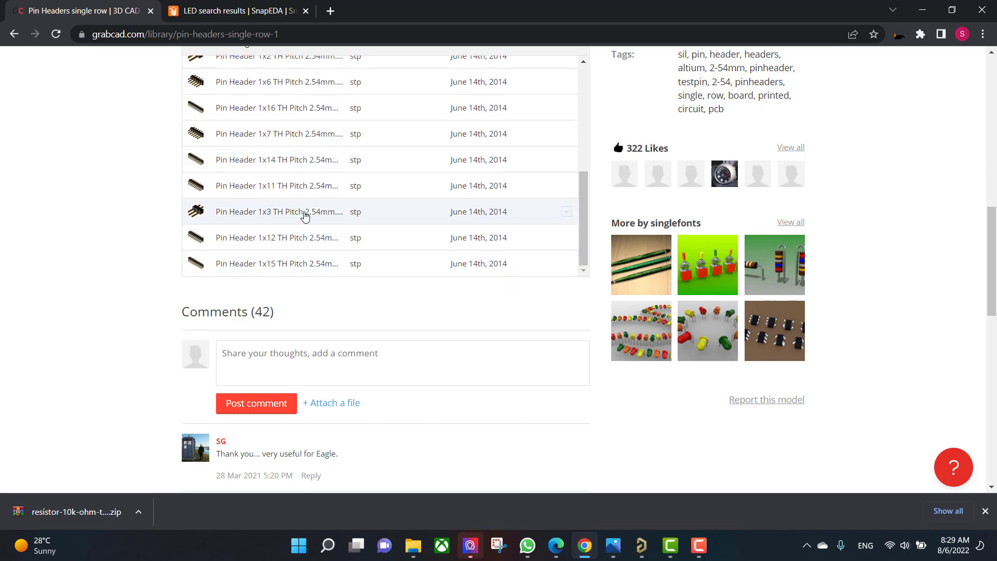
right_click(305, 217)
left_click(305, 217)
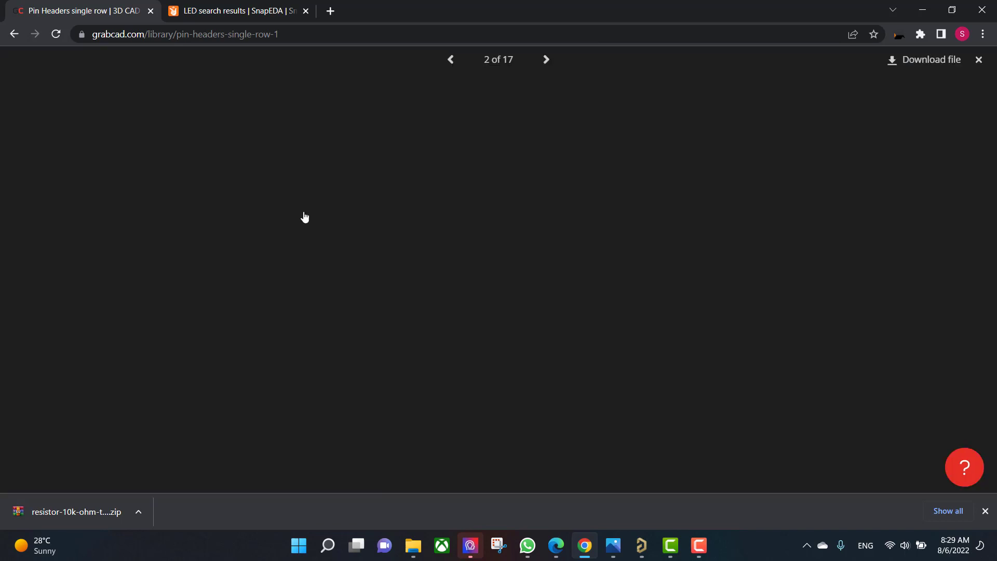
left_click(917, 63)
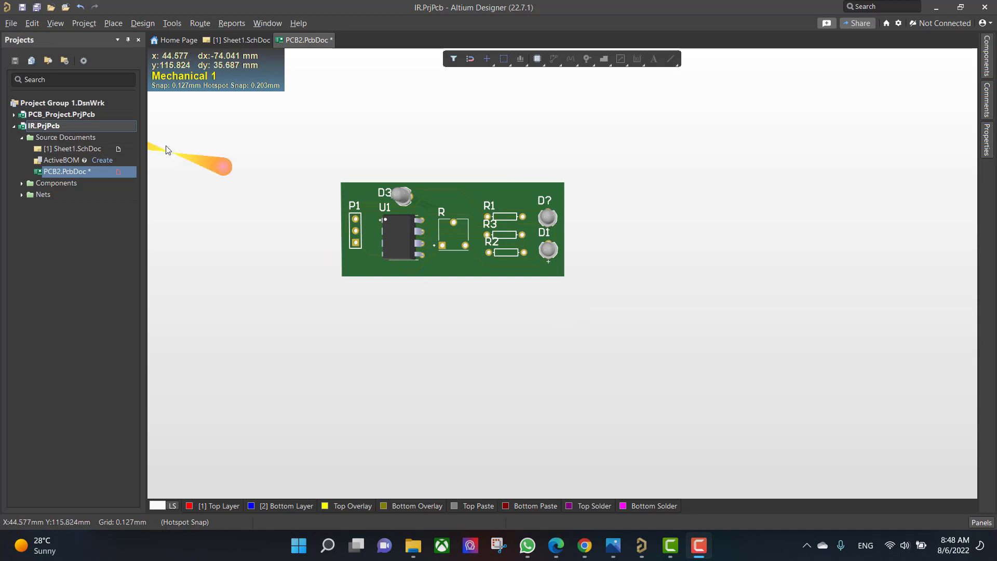
- In Altium Designer, load Pin Header 1x3 TH Pitch 2.54mm from Downloads as a 3D body and place it outside the board beside P1
left_click(111, 23)
left_click(148, 84)
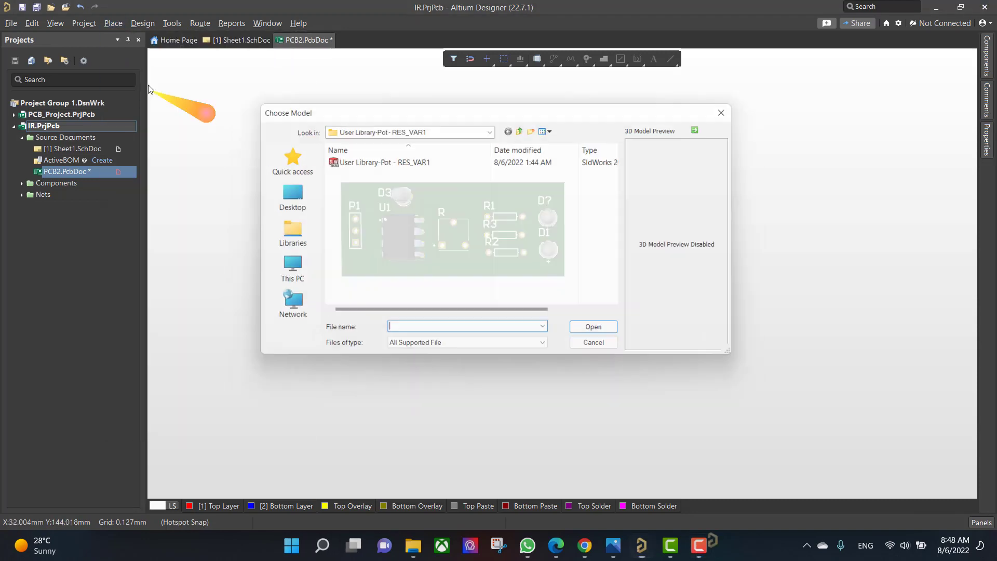
left_click(473, 129)
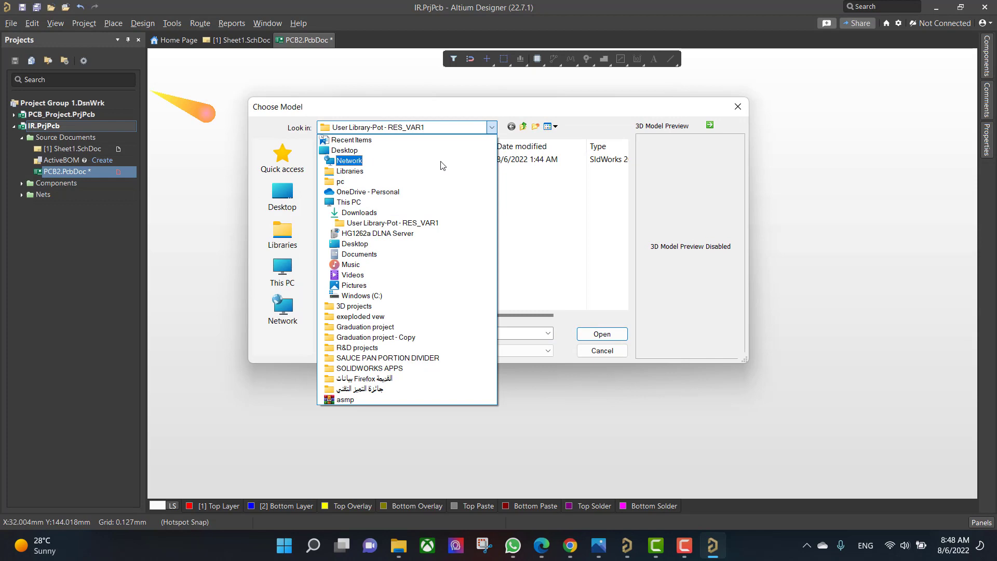
left_click(394, 214)
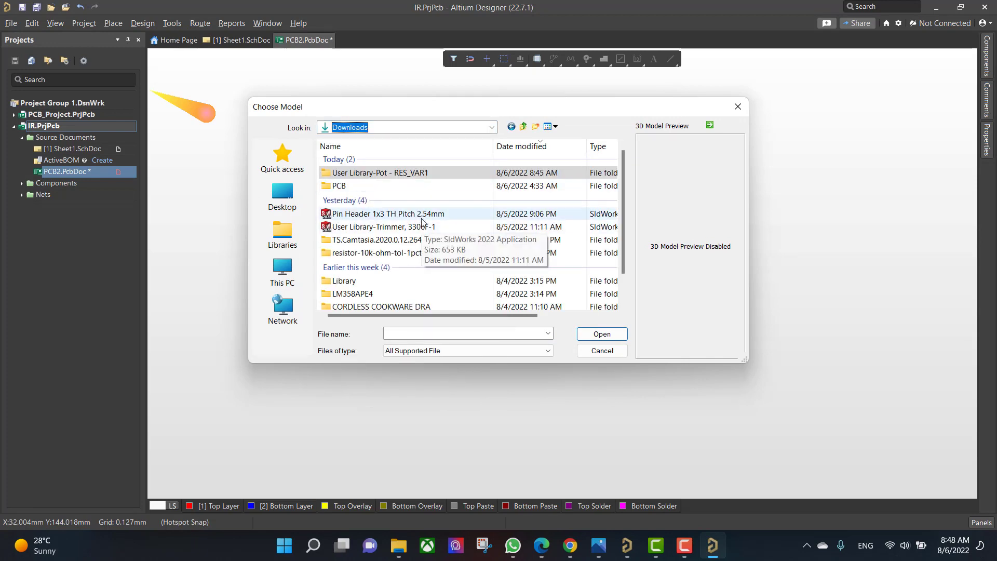
left_click(423, 215)
left_click(602, 334)
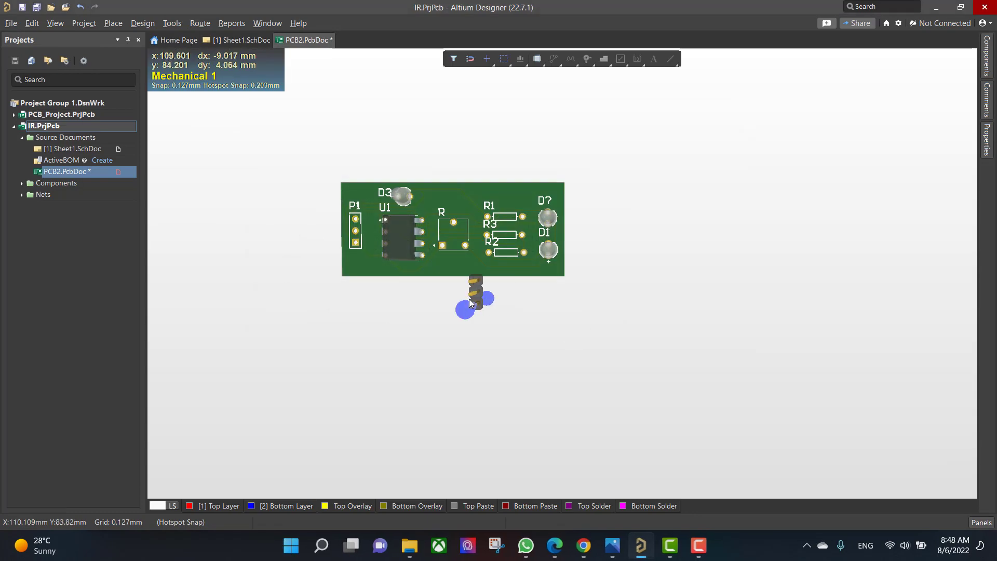
left_click(312, 244)
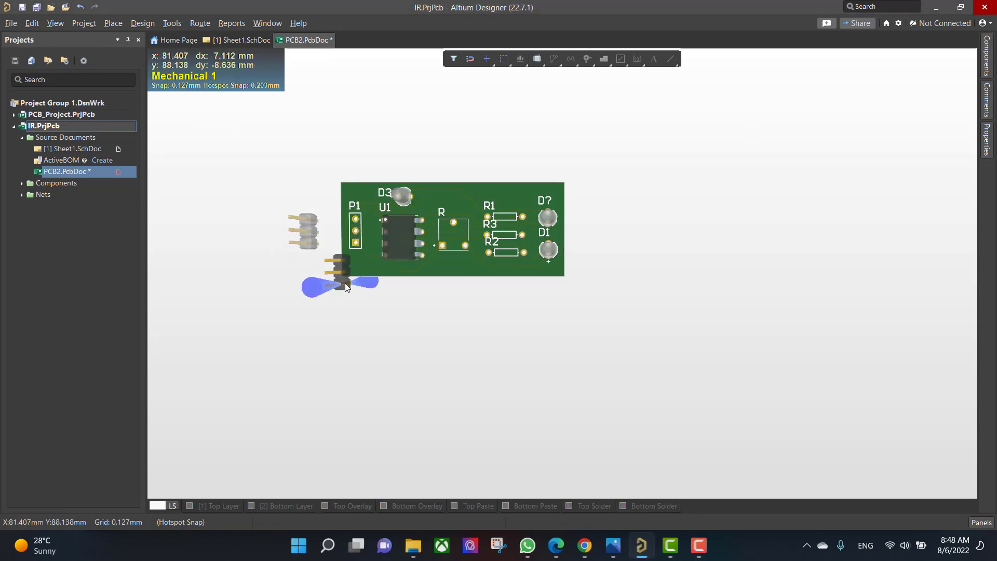
- Load the resistor model from the resistor-10k-ohm-tol-1pct-0-25w-1.snapshot.5 folder as a 3D body and place three copies outside the board below R2
right_click(307, 239)
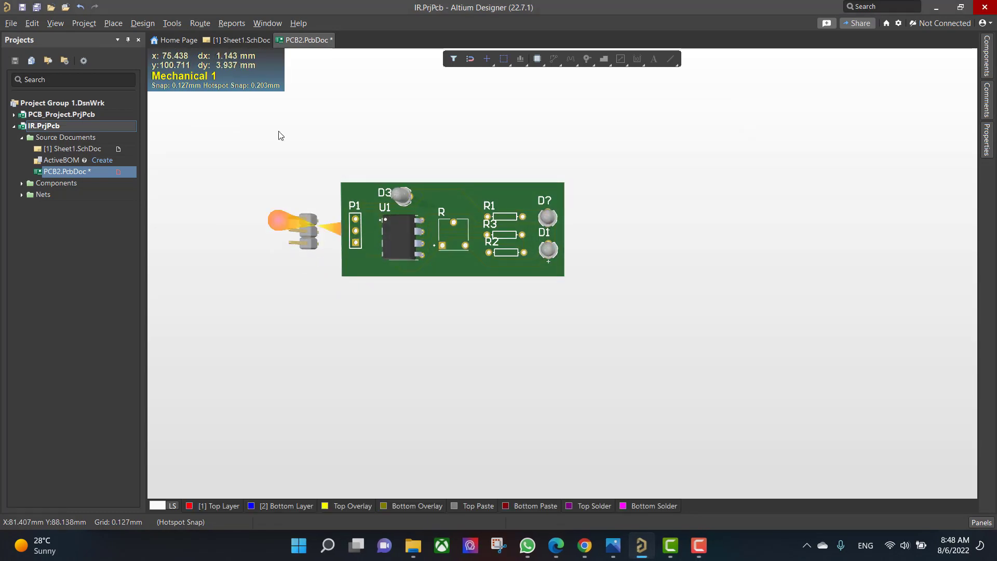
left_click(113, 23)
left_click(161, 82)
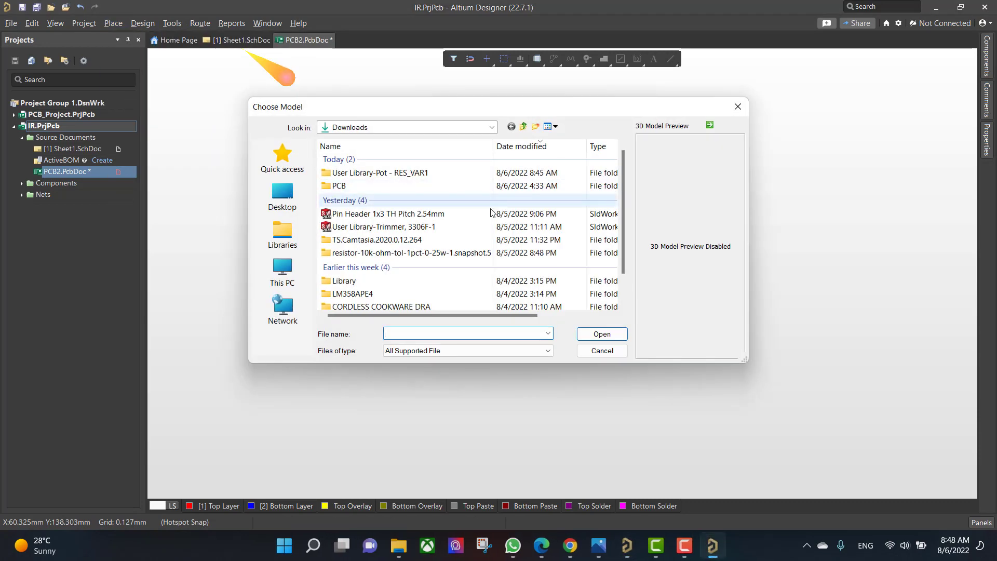
double_click(442, 257)
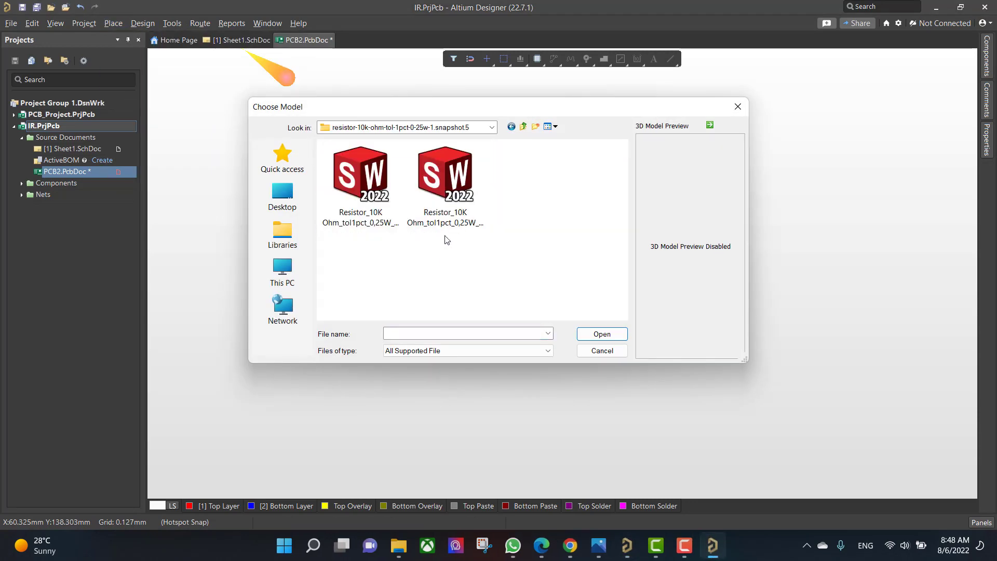
left_click(387, 204)
left_click(602, 334)
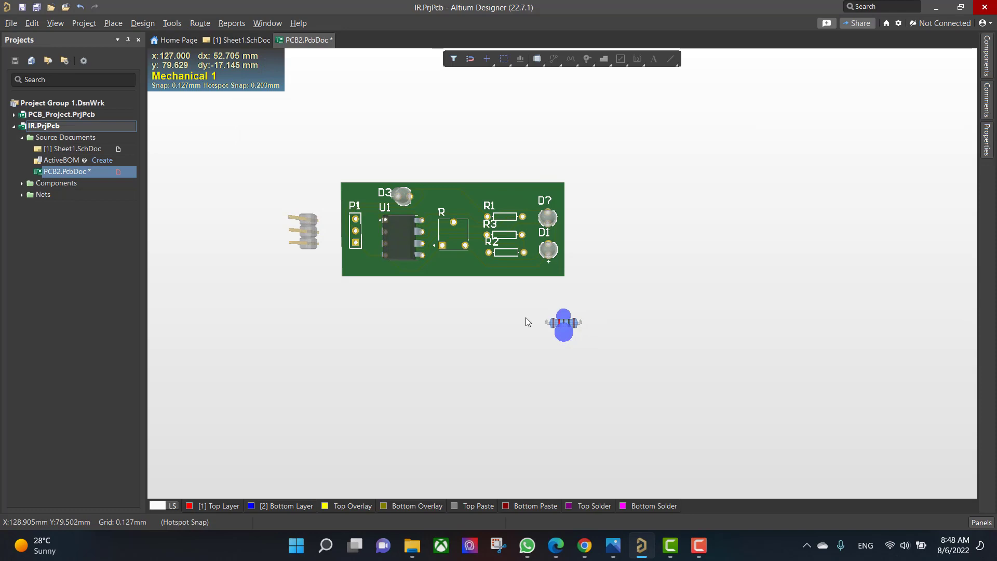
left_click(511, 296)
left_click(510, 319)
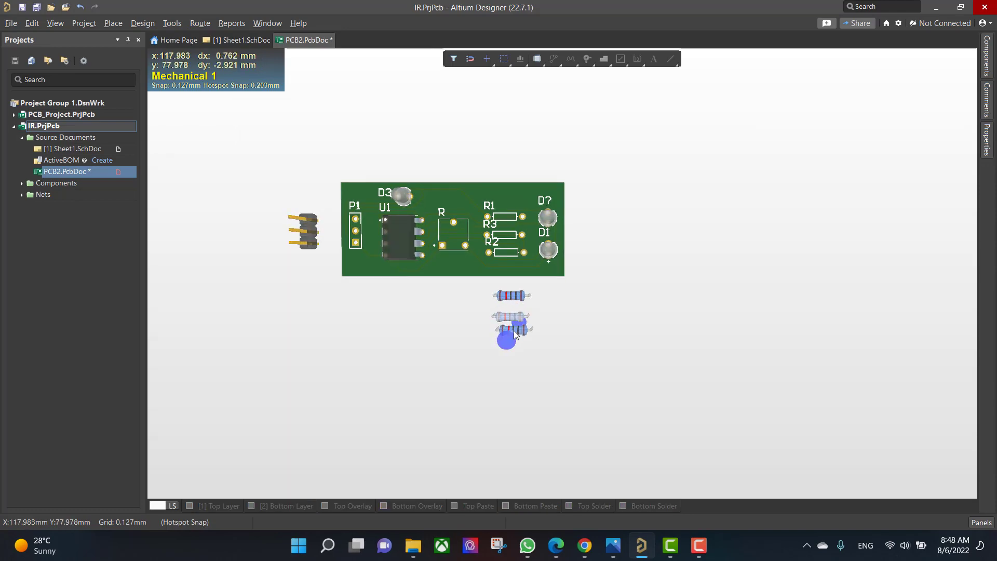
left_click(510, 338)
right_click(412, 298)
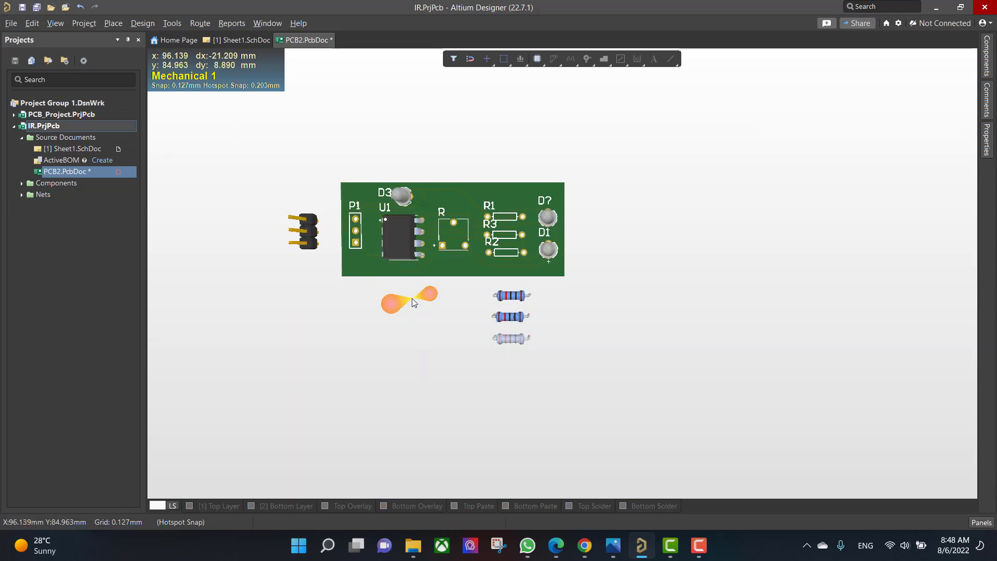
- Load User Library-Pot - RES_VAR1 from its Downloads folder as a 3D body, rotate it, and place it outside the board below R
left_click(119, 24)
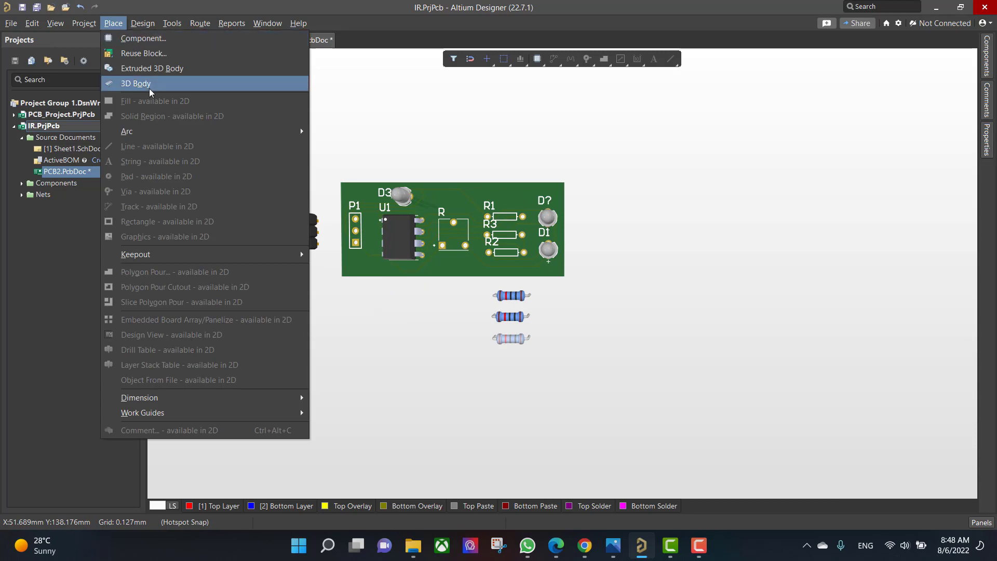
left_click(130, 83)
left_click(491, 127)
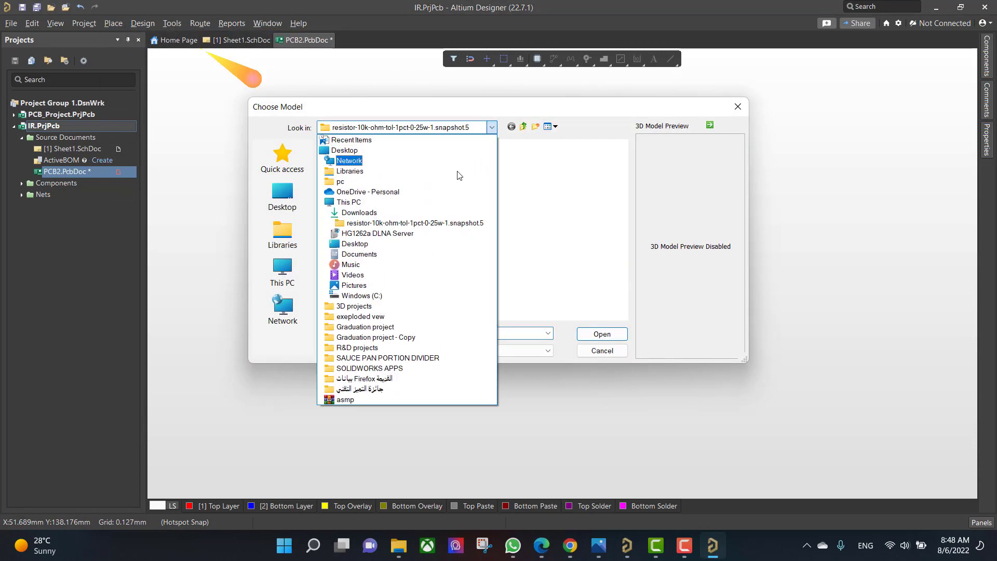
left_click(387, 212)
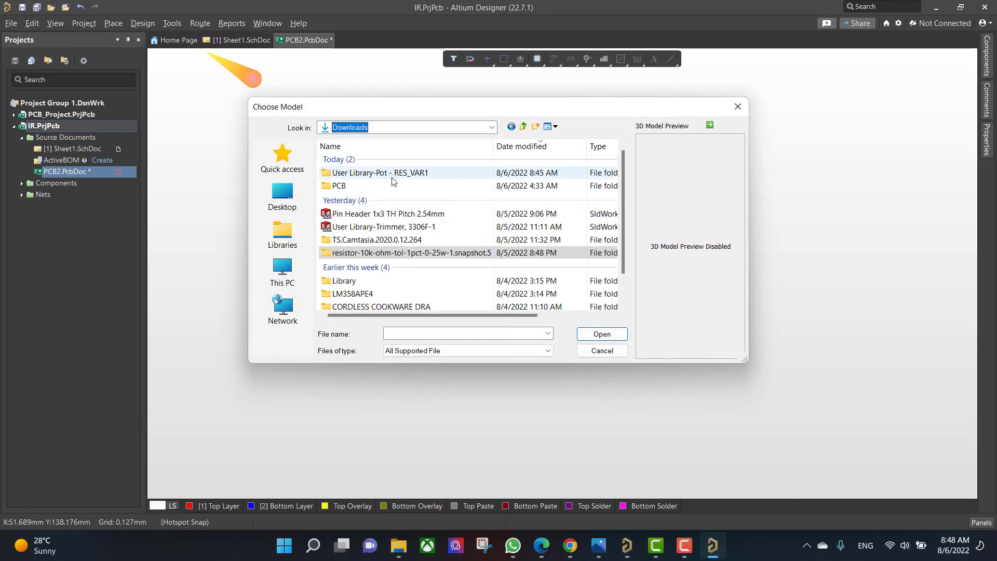
double_click(395, 174)
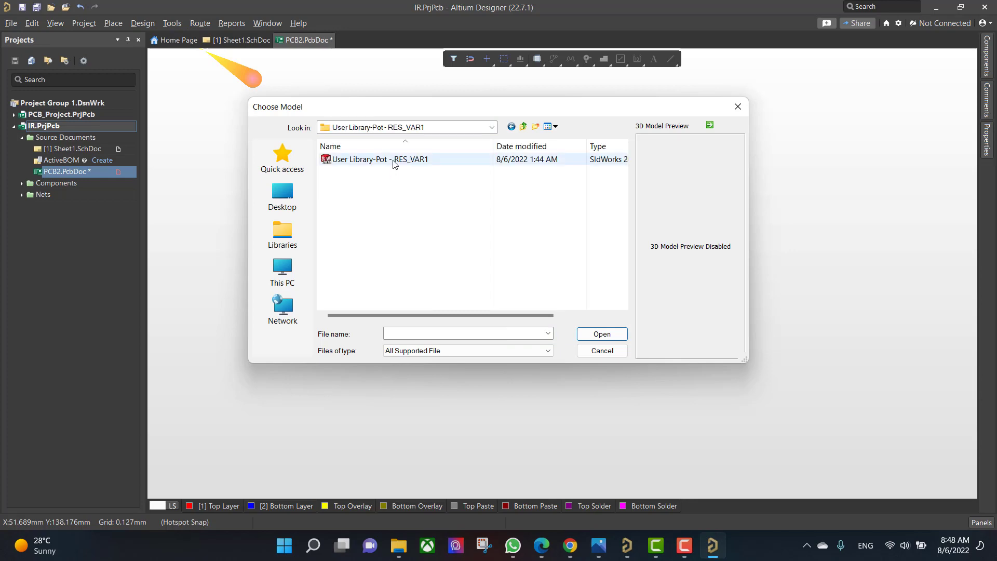
left_click(384, 159)
left_click(602, 334)
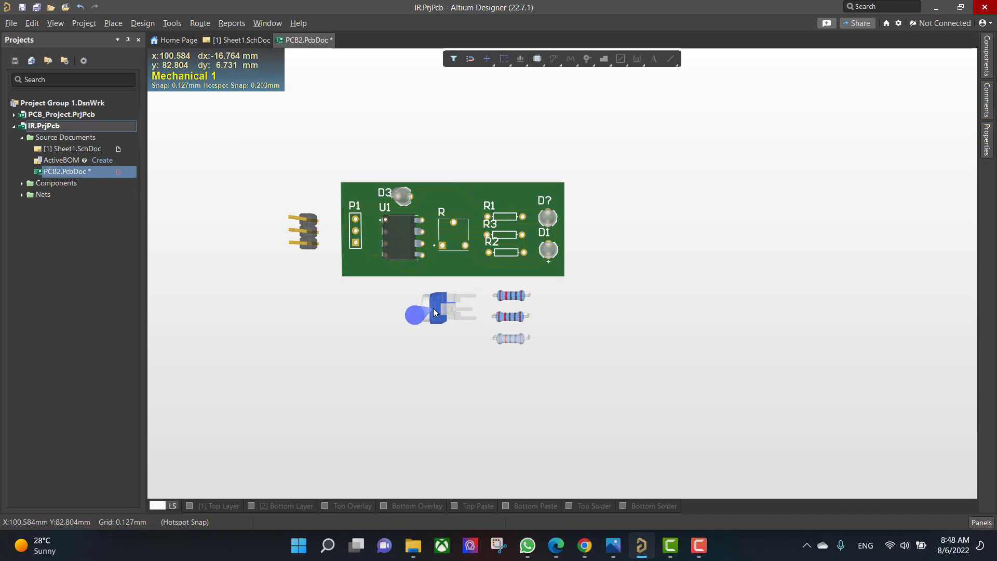
key("space")
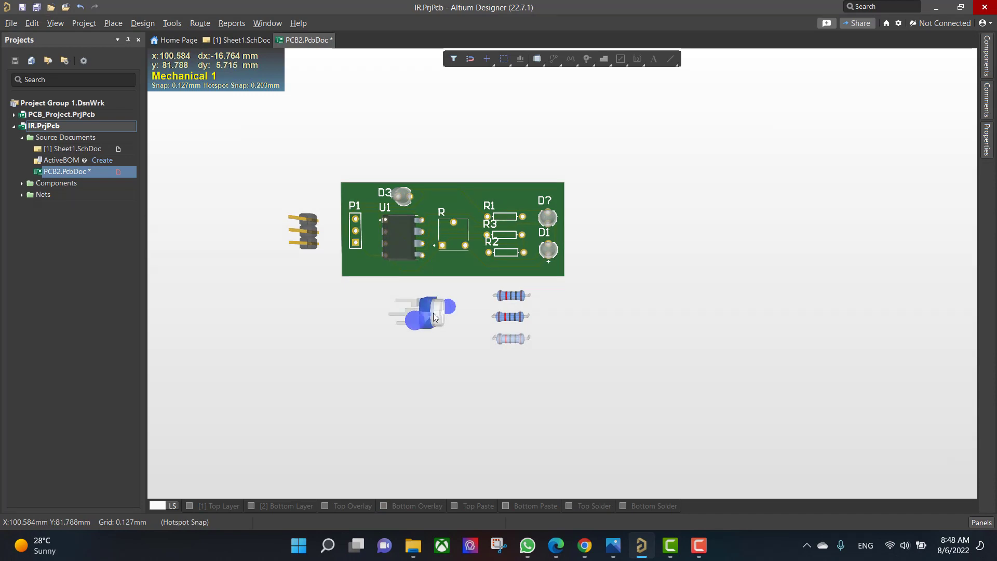
key("space")
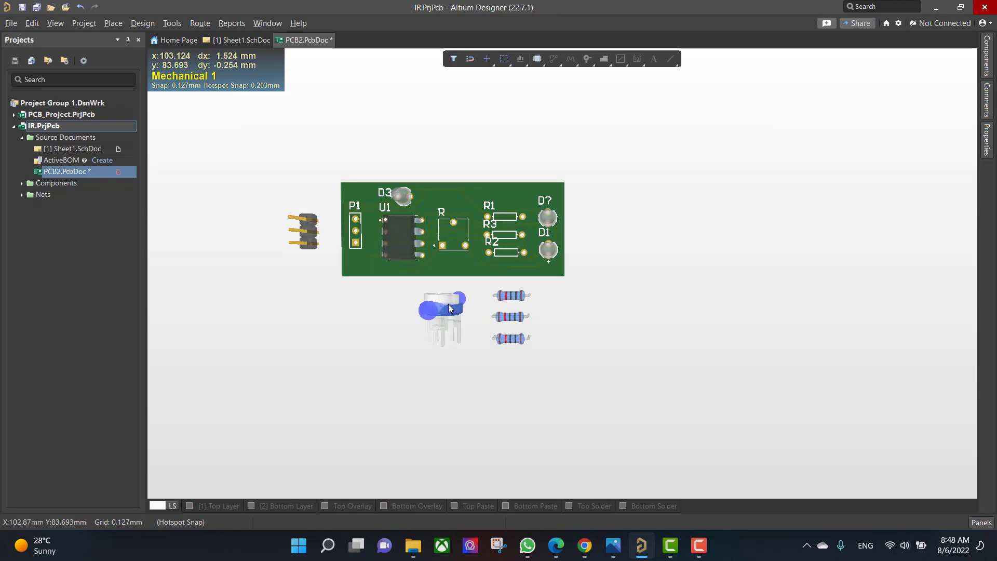
left_click(450, 308)
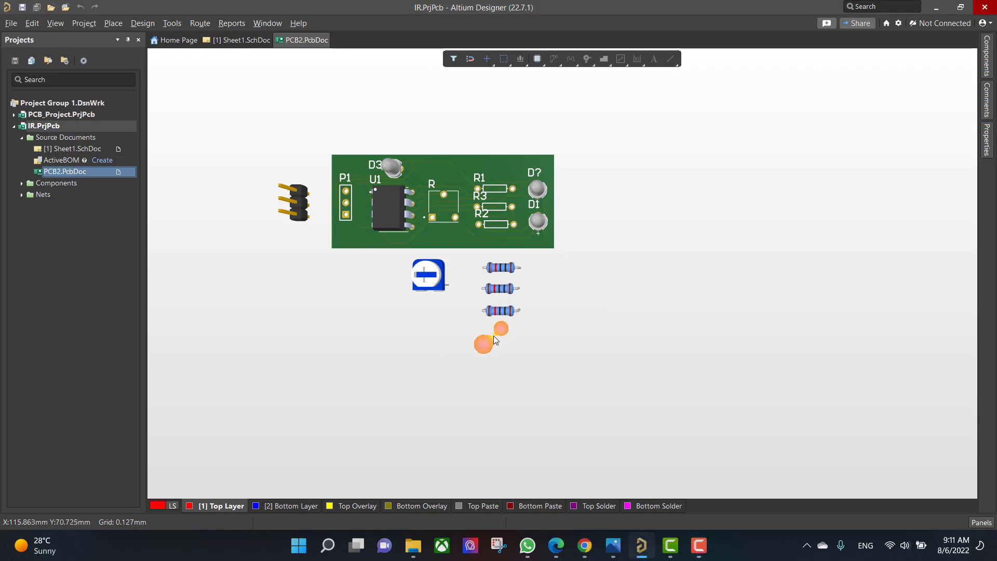
- Flip the board to its underside and position the uppermost loose resistor body by its lead end on the R2 pad
key("ctrl+f")
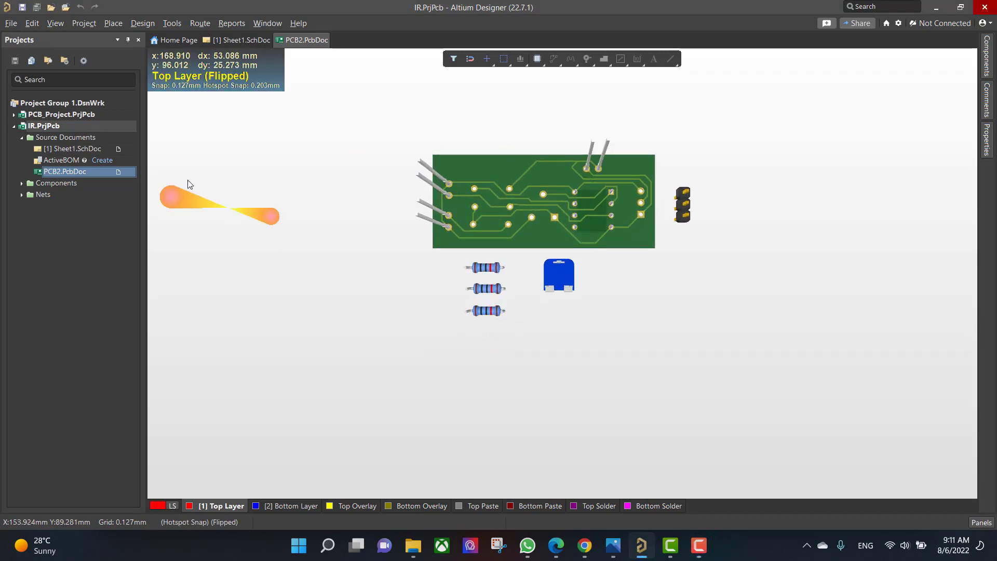
left_click(172, 23)
mouse_move(237, 172)
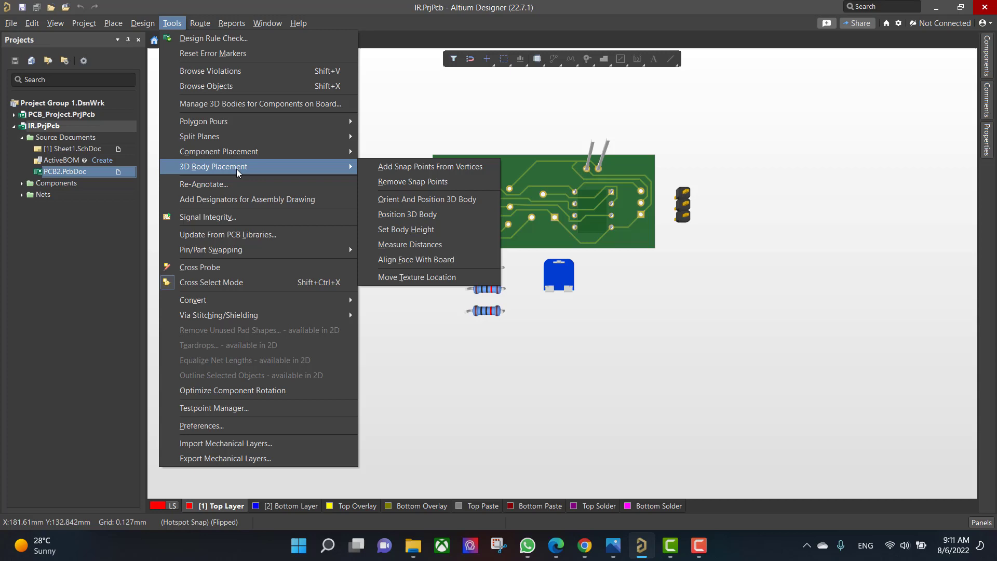
left_click(440, 222)
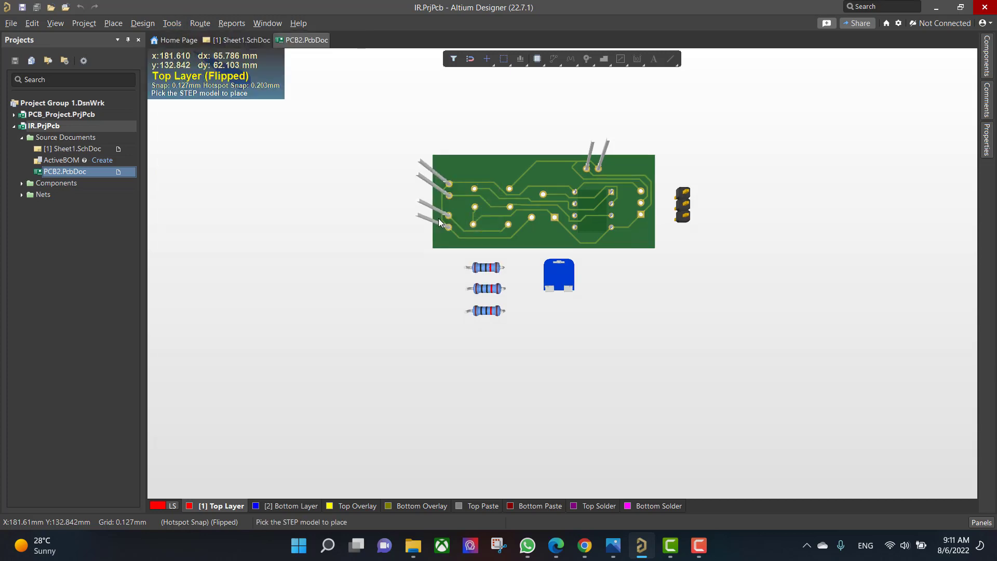
scroll(475, 276, "up", 2, "ctrl")
scroll(475, 268, "up", 3, "ctrl")
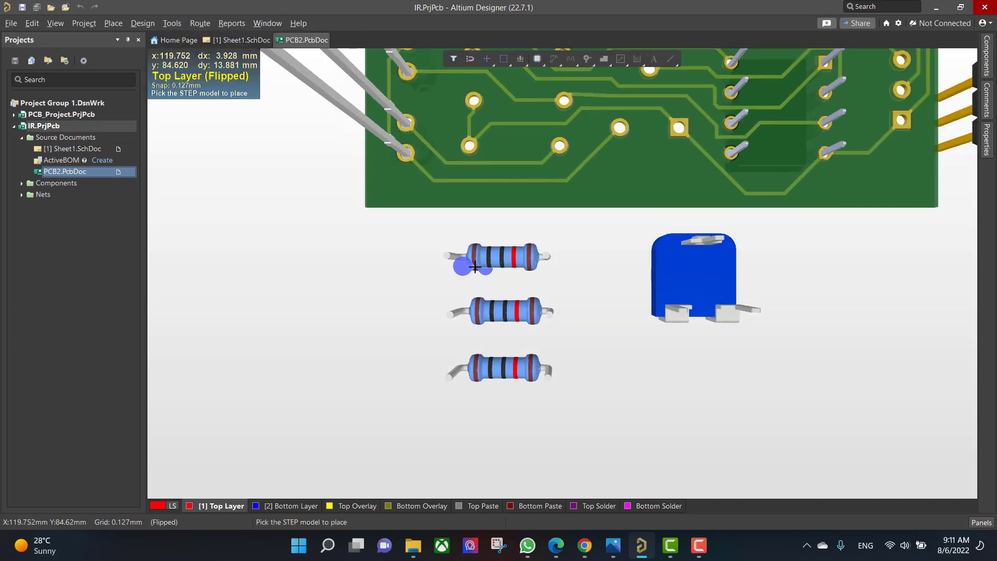
left_click(460, 262)
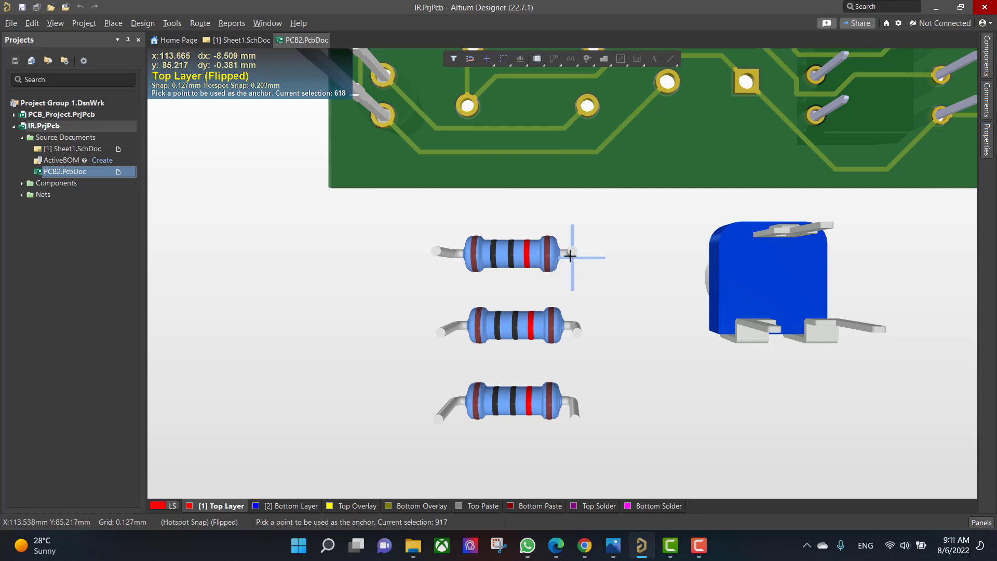
left_click(570, 256)
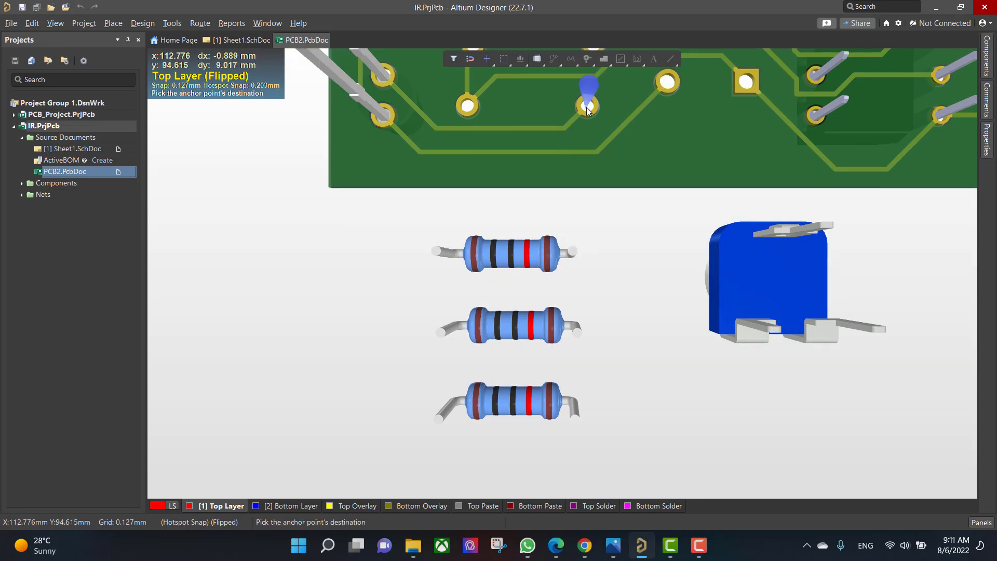
left_click(589, 106)
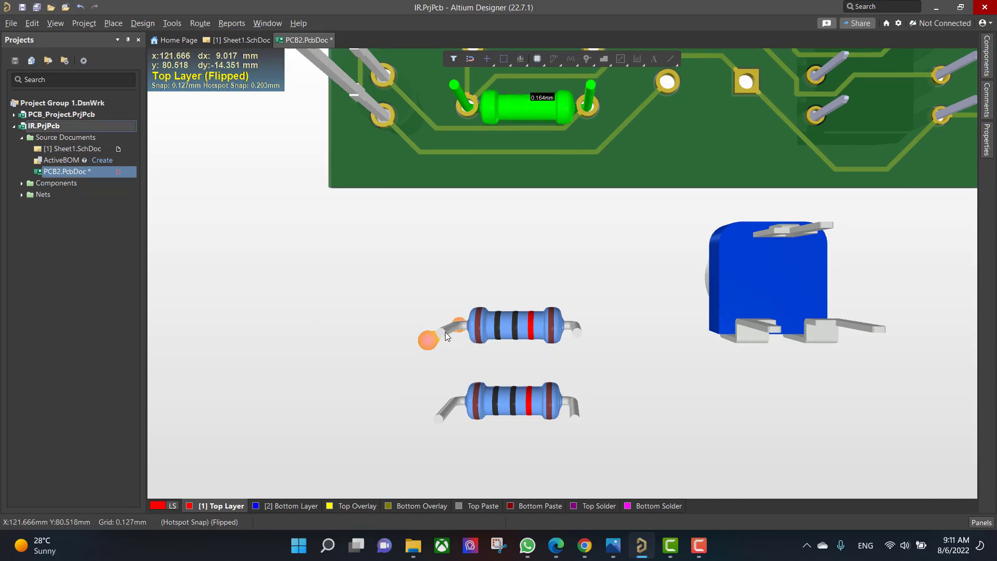
- Position the upper of the two remaining loose resistor bodies by its lead end on the R3 pad
left_click(172, 23)
mouse_move(249, 162)
left_click(410, 214)
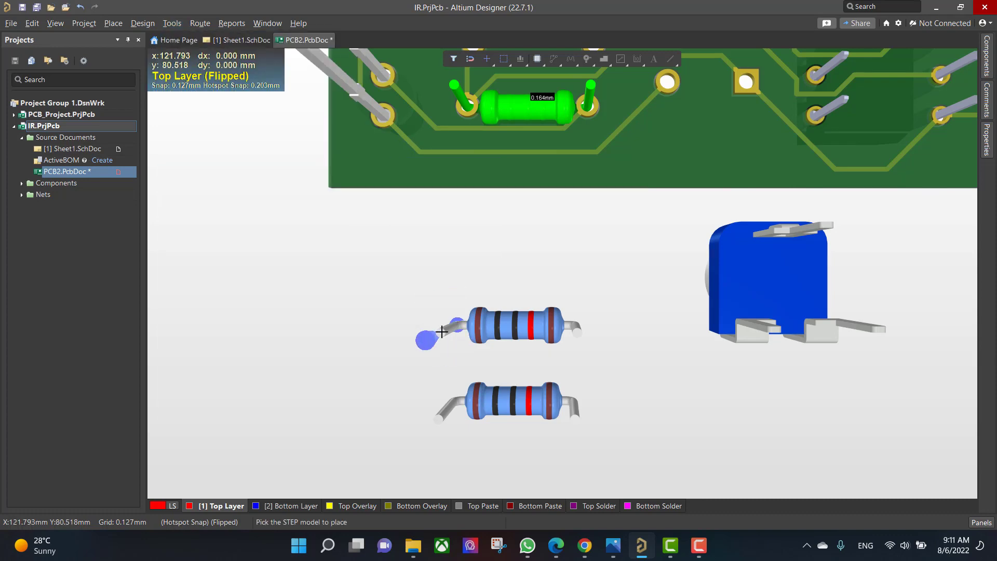
left_click(442, 332)
left_click(577, 332)
scroll(578, 174, "down", 1, "ctrl")
scroll(587, 182, "up", 3)
left_click(595, 187)
scroll(545, 291, "down", 4)
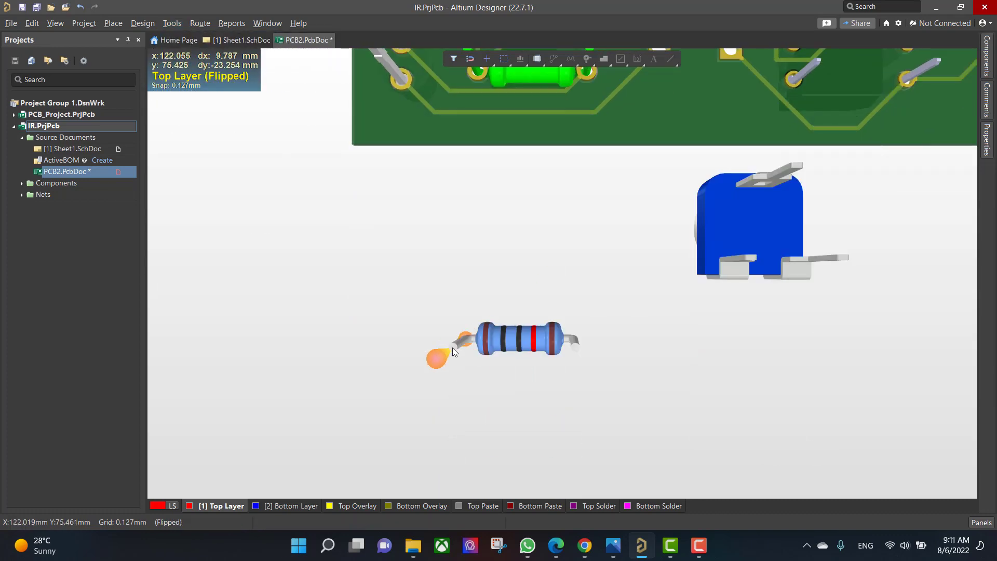
- Position the last loose resistor body by its lead end on the R1 pad
left_click(172, 23)
mouse_move(250, 162)
left_click(411, 214)
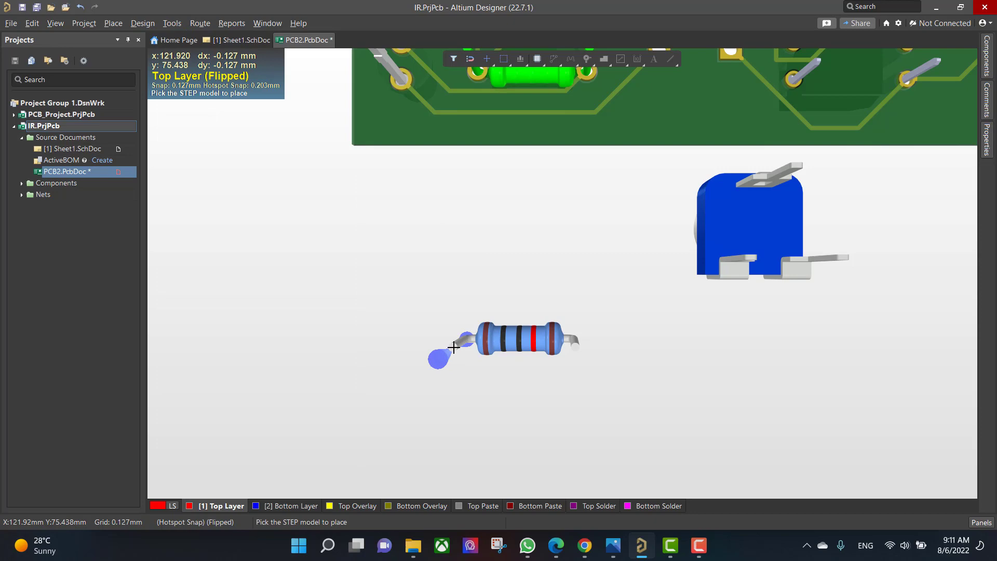
left_click(453, 347)
left_click(575, 347)
scroll(581, 281, "up", 3)
left_click(589, 211)
scroll(571, 409, "down", 3)
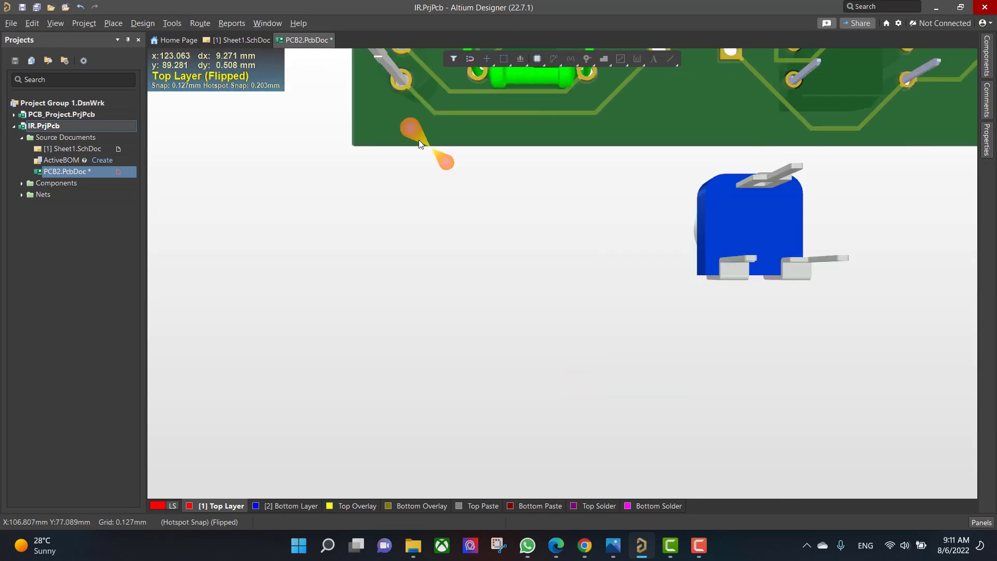
- Position the potentiometer 3D body on footprint R, anchoring its pin tip to the square pad
left_click(172, 22)
mouse_move(229, 167)
left_click(411, 213)
left_click(771, 255)
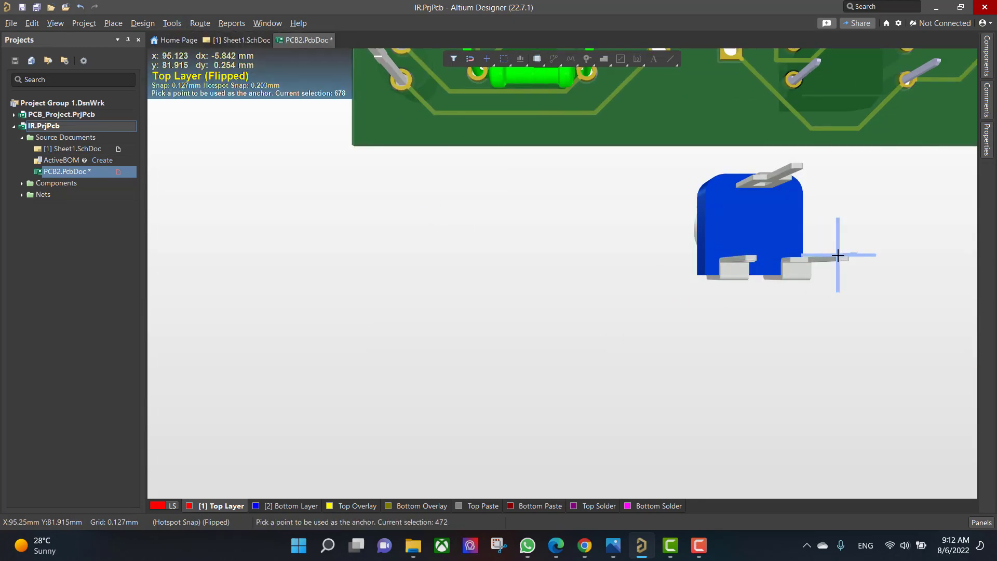
left_click(846, 257)
scroll(803, 107, "up", 1, "ctrl")
scroll(803, 107, "up", 3)
left_click(721, 211)
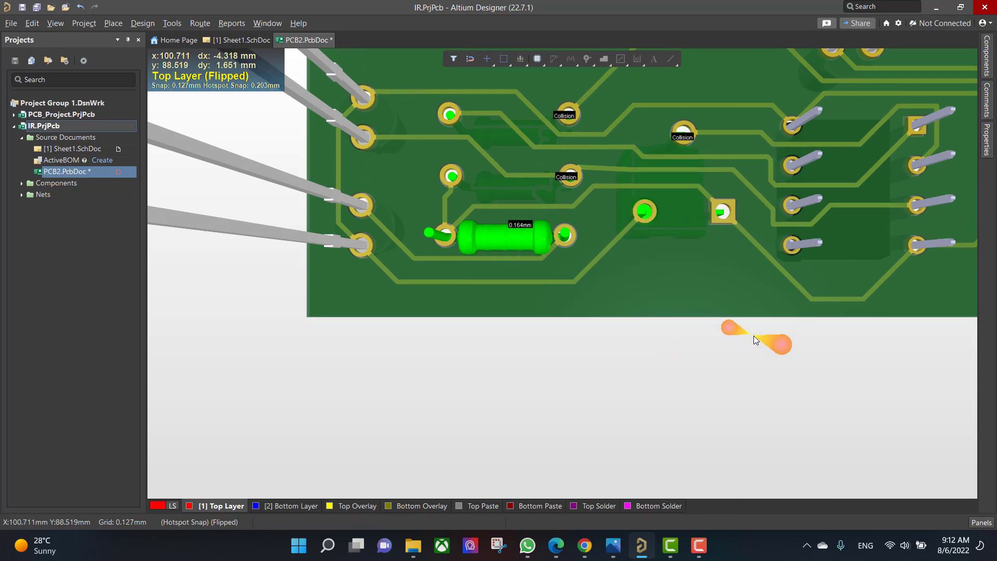
- Position the pin header 3D body on footprint P1, anchoring its lowest pin tip to the square pad
scroll(753, 336, "down", 1)
right_click_drag(765, 320, 422, 390)
left_click(172, 23)
mouse_move(229, 165)
left_click(429, 211)
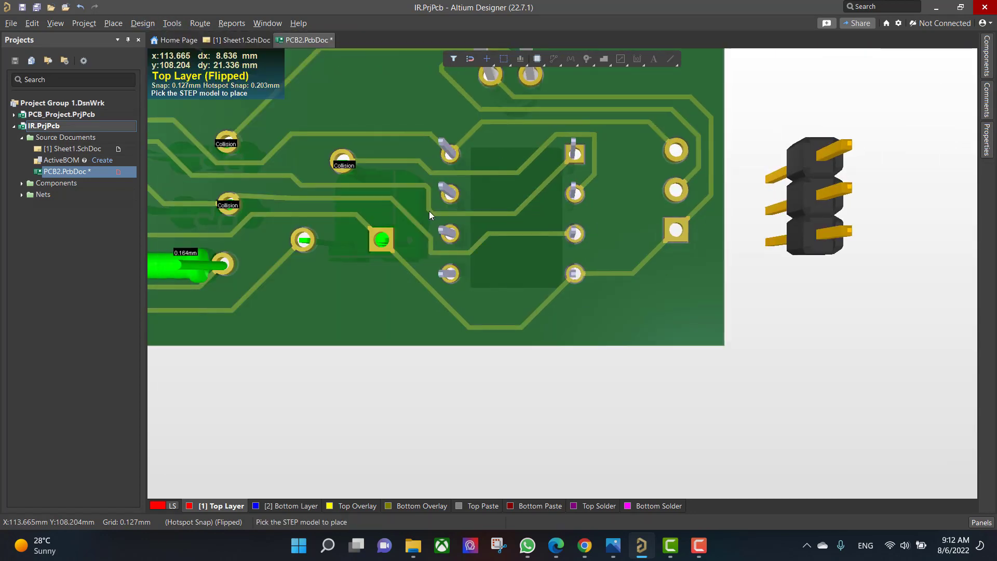
left_click(851, 141)
left_click(851, 232)
left_click(677, 230)
scroll(428, 236, "down", 1)
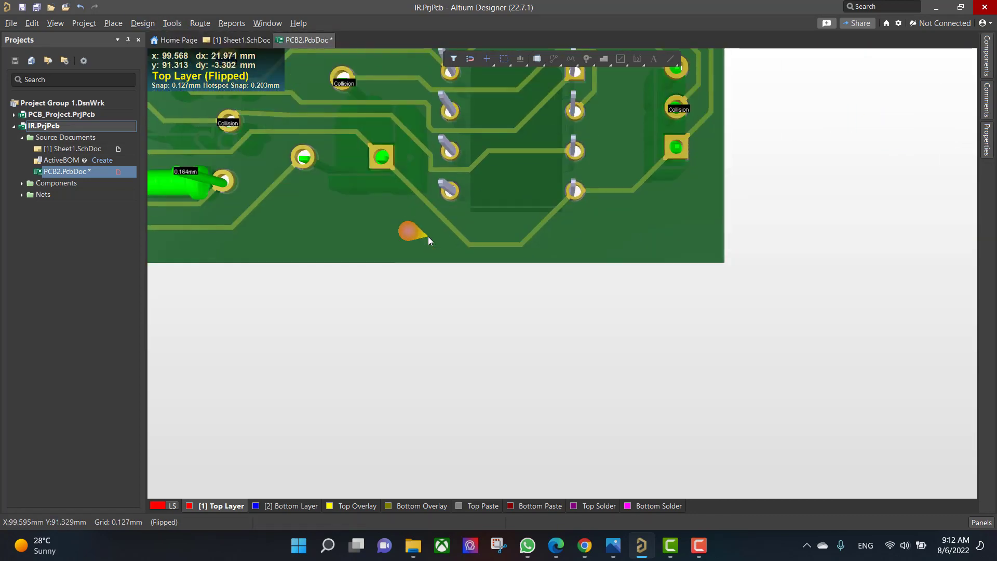
- Flip the board back to its top side and set the standoff height of the three resistor 3D bodies to 3 mm
scroll(317, 160, "down", 4, "ctrl")
right_click_drag(316, 160, 452, 240)
key("ctrl+f")
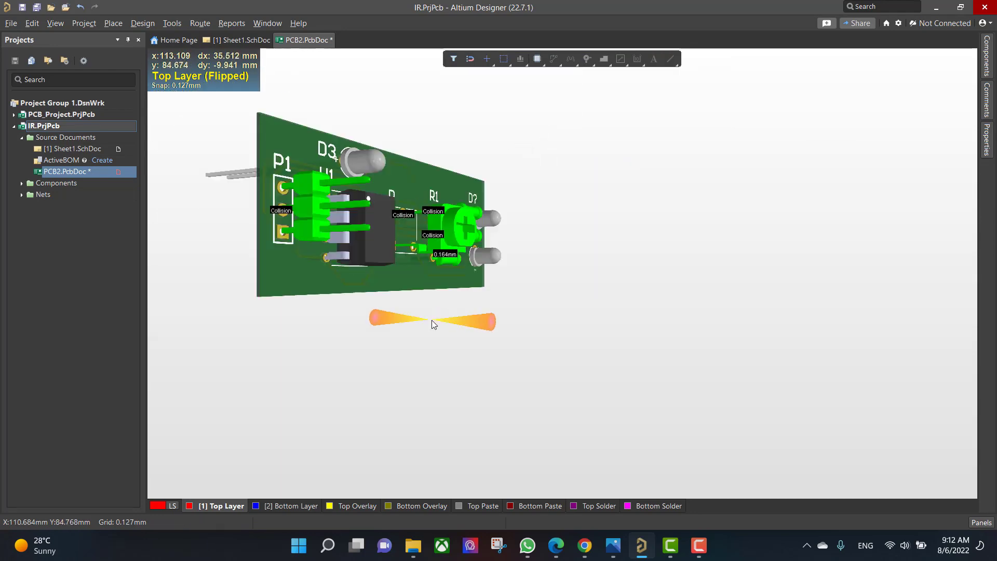
key("0")
scroll(438, 282, "up", 3, "ctrl")
scroll(430, 283, "down", 4, "ctrl")
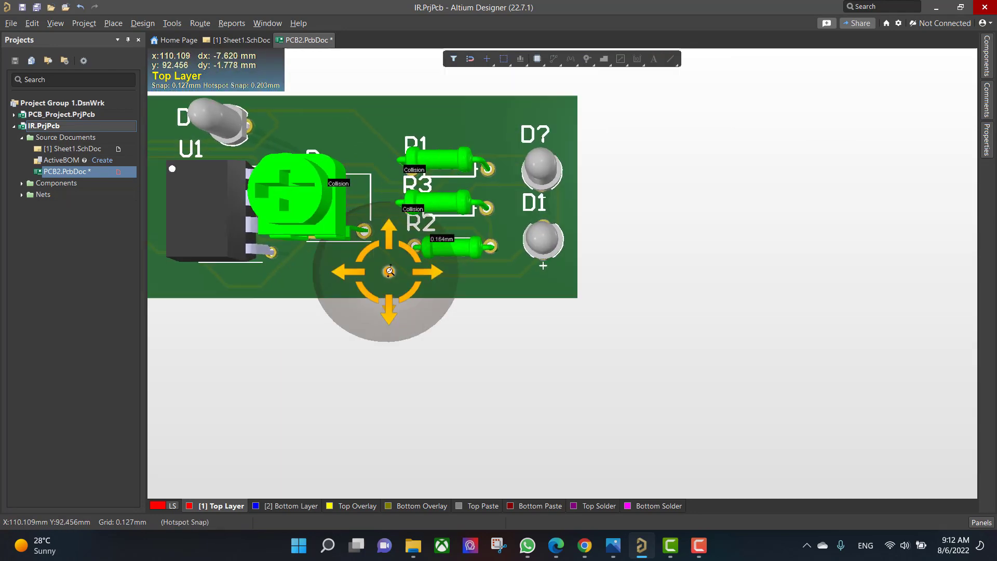
right_click_drag(376, 258, 455, 283, "shift")
scroll(425, 282, "up", 4, "ctrl")
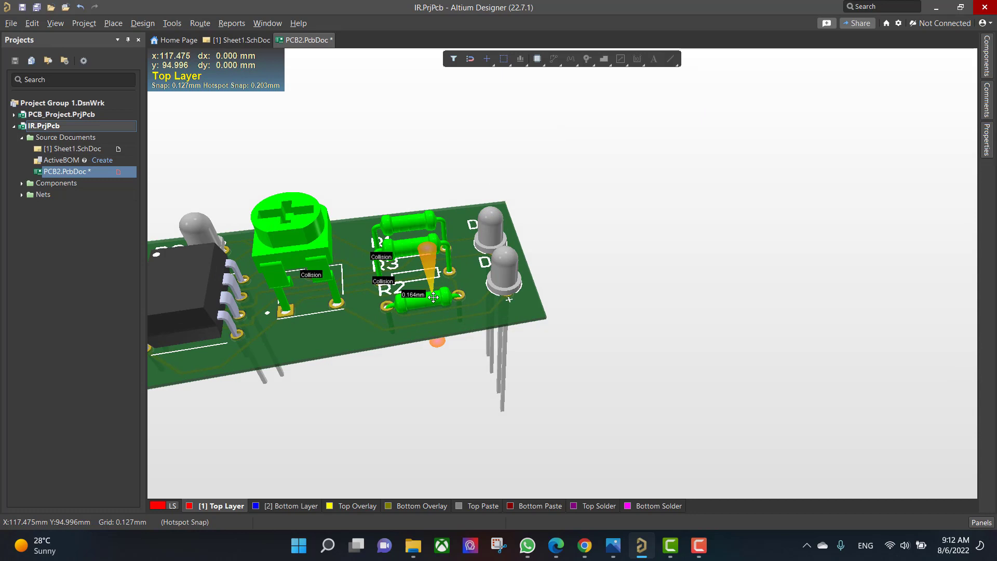
right_click_drag(416, 244, 387, 357, "shift")
double_click(387, 357)
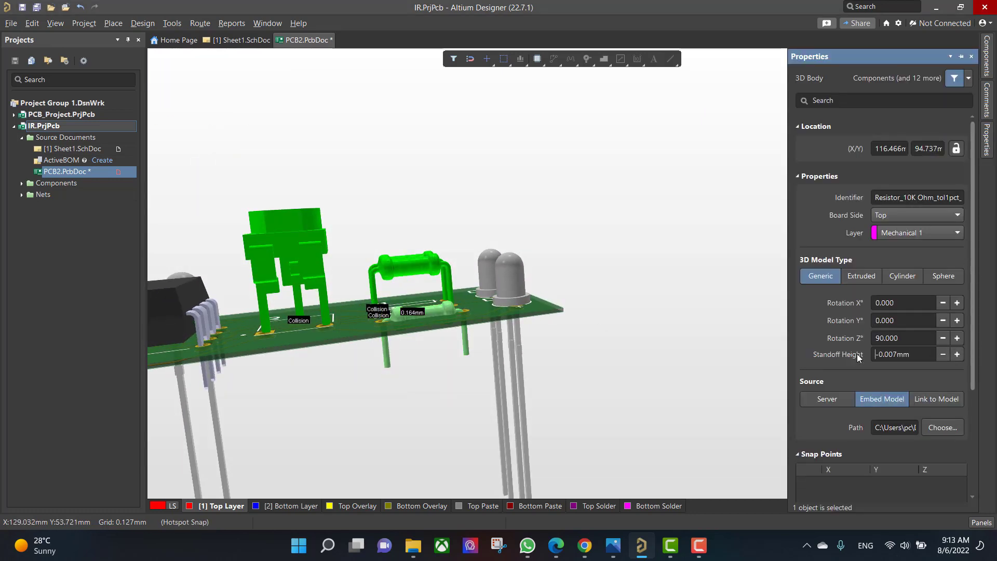
left_click_drag(413, 270, 435, 279)
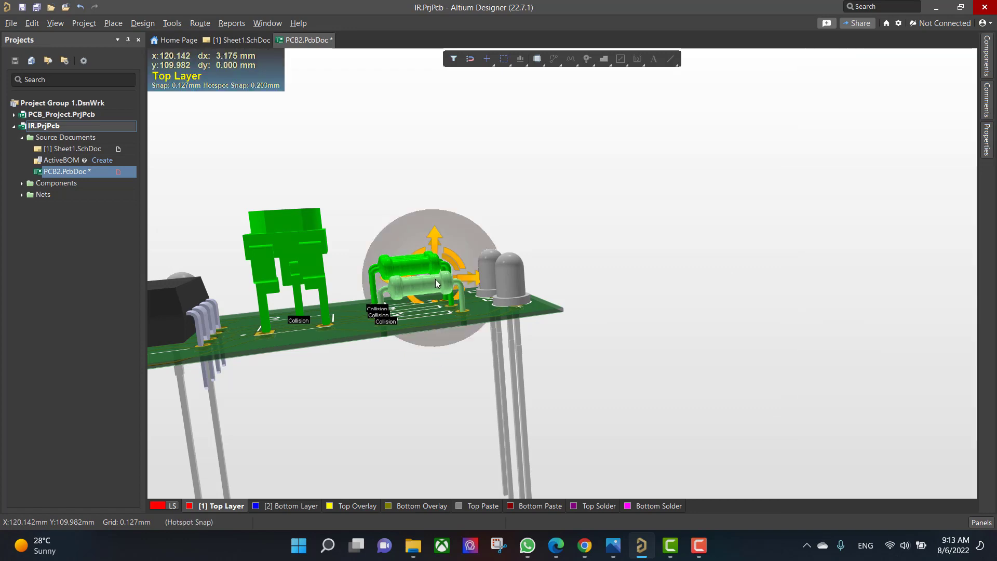
right_click_drag(435, 279, 409, 323, "shift")
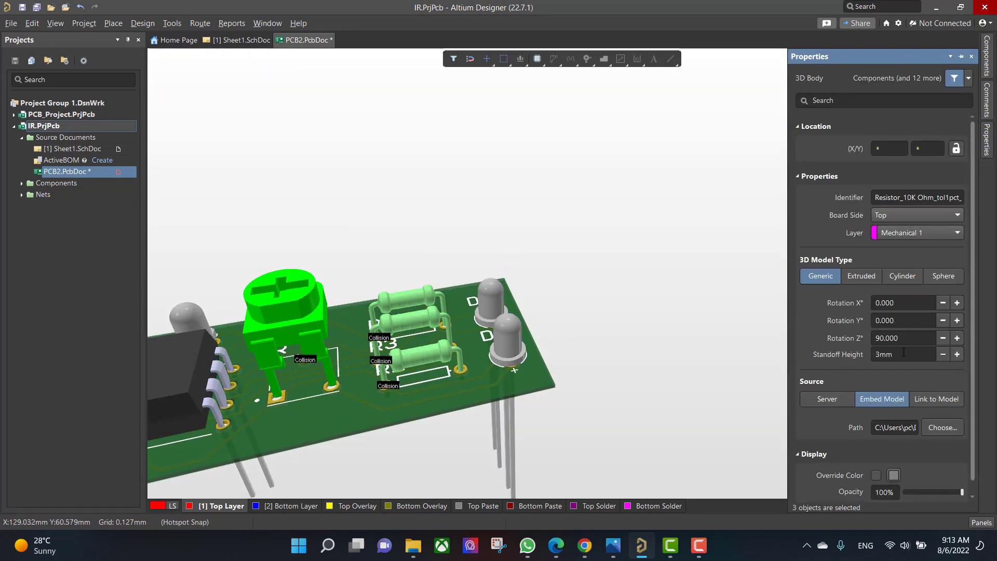
- Lower the potentiometer 3D body by setting its standoff height to 5.9 mm
scroll(387, 327, "down", 5, "ctrl")
right_click_drag(340, 375, 440, 285)
scroll(311, 420, "up", 3, "ctrl")
left_click(440, 285)
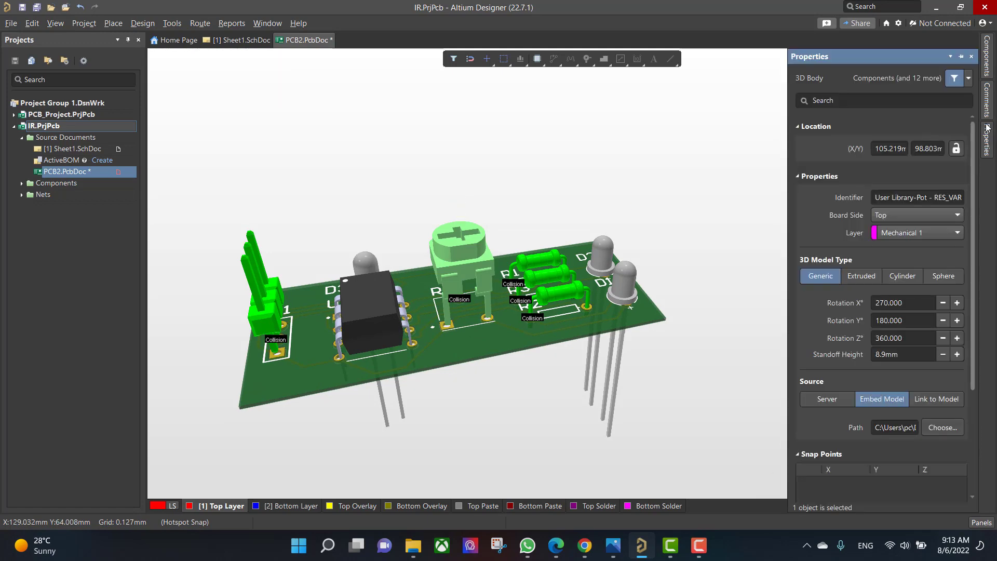
left_click(943, 356)
- Reduce the standoff height of the P1 pin header 3D body to seat it on the board
right_click_drag(486, 343, 411, 353, "shift")
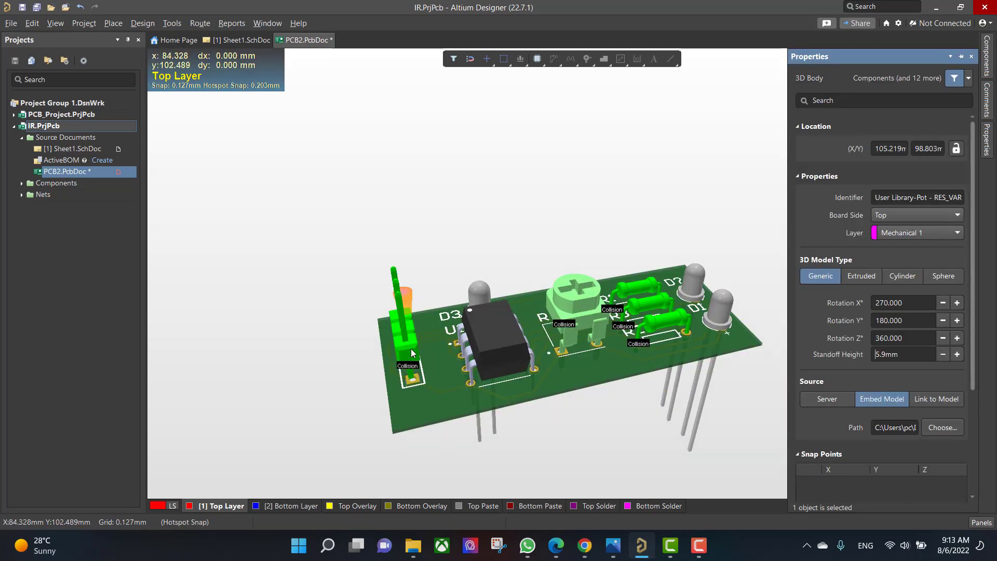
left_click(410, 352)
double_click(406, 336)
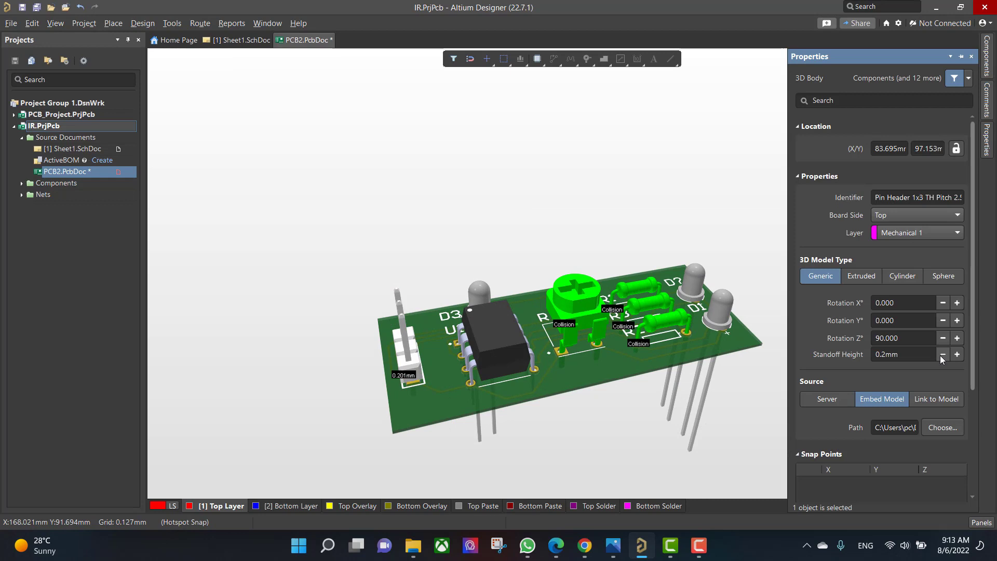
left_click(940, 355)
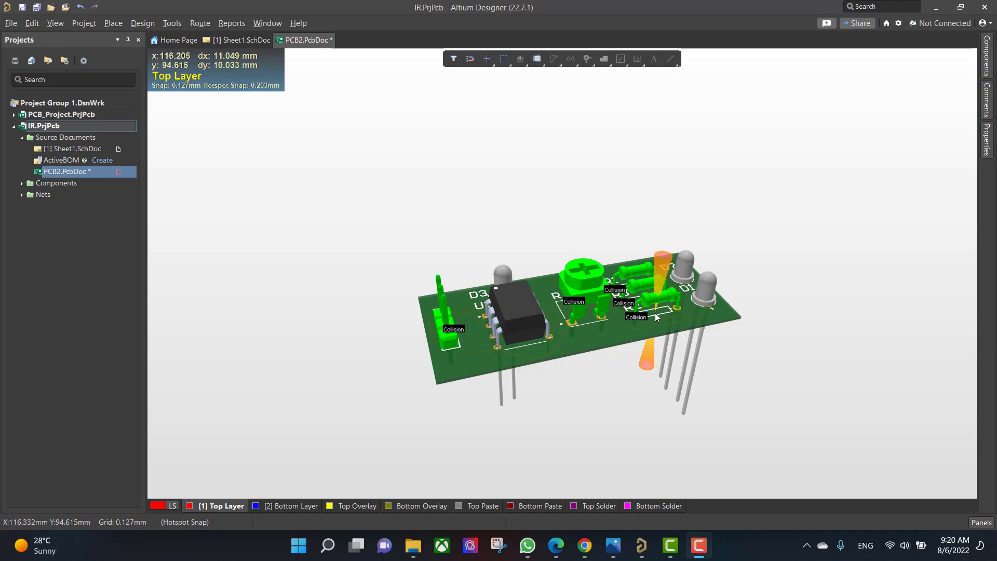
- Pick up and re-place resistors R2, R3 and R1 at their footprints to clear their collision markings
scroll(655, 313, "up", 2, "shift")
scroll(735, 317, "left", 3, "shift")
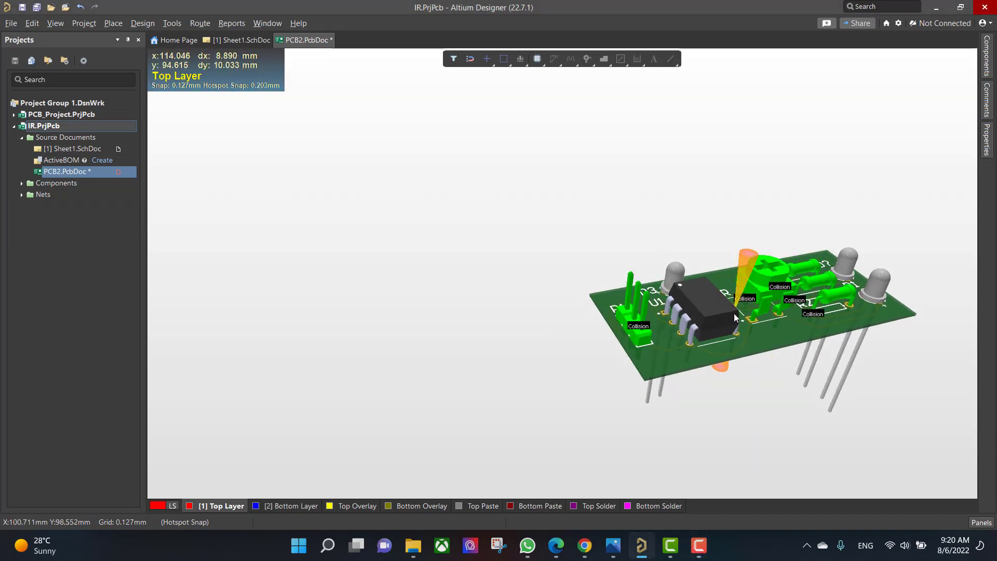
scroll(789, 319, "up", 5, "ctrl")
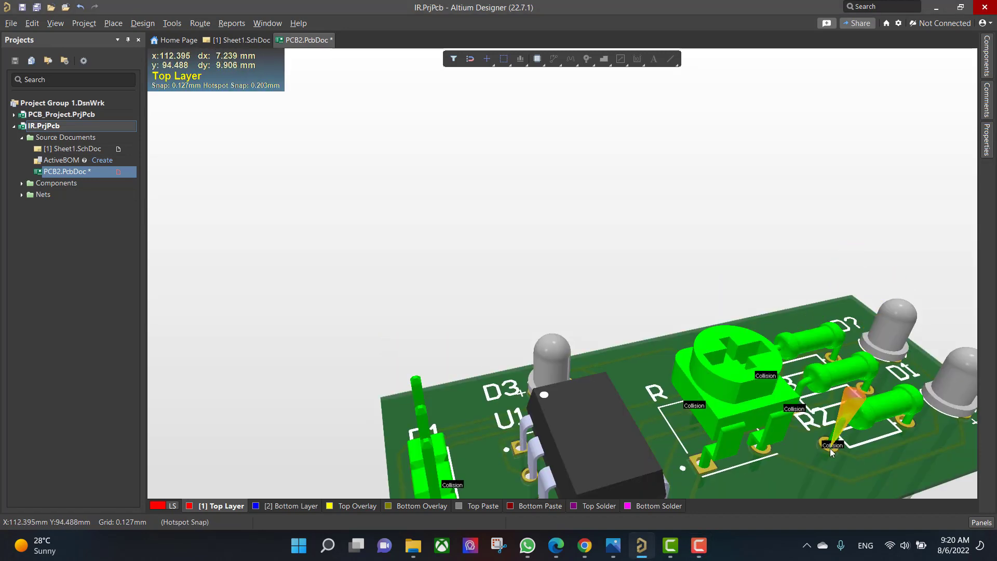
mouse_move(830, 448)
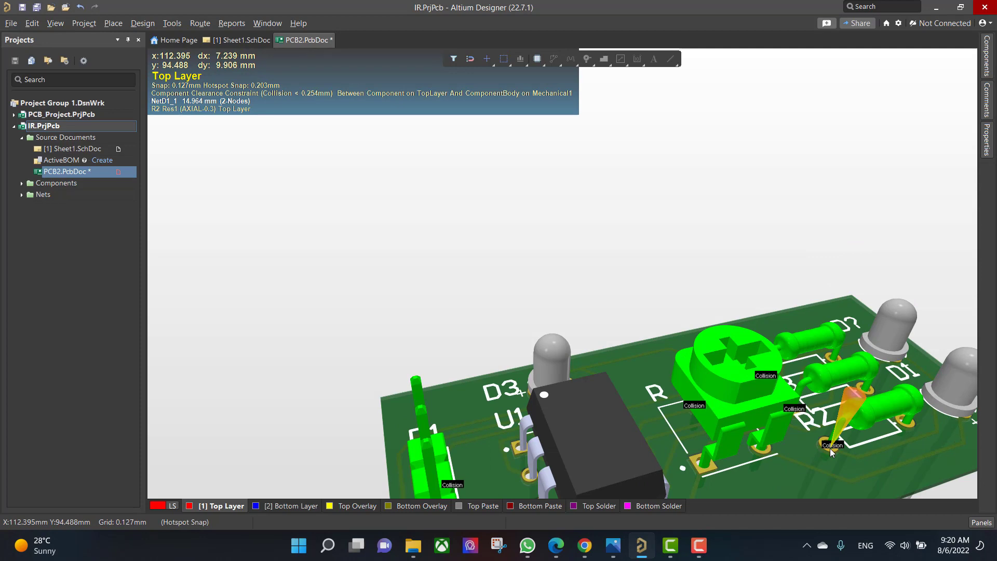
left_click_drag(830, 450, 831, 417)
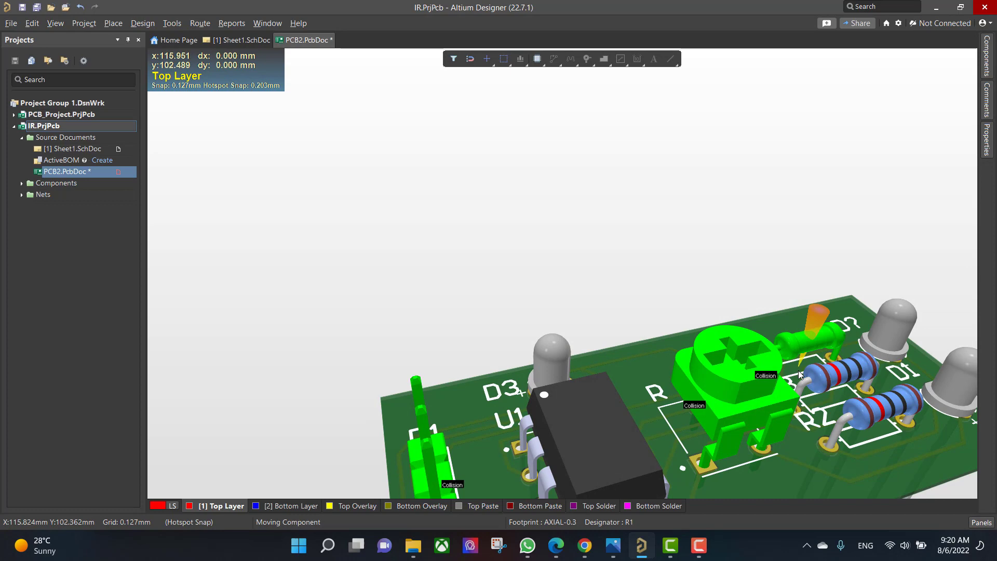
left_click_drag(800, 375, 801, 384)
- Pick up and re-place potentiometer R and pin header P1 at their footprints to clear their collision markings
scroll(506, 432, "down", 3)
left_click_drag(703, 327, 708, 335)
mouse_move(463, 373)
left_mouse_down()
mouse_move(448, 387)
mouse_move(450, 375)
left_mouse_up()
left_click(743, 415)
- Inspect the populated board in 3D from several angles, checking how the component bodies sit on it
scroll(712, 393, "up", 2)
scroll(713, 394, "down", 1, "ctrl")
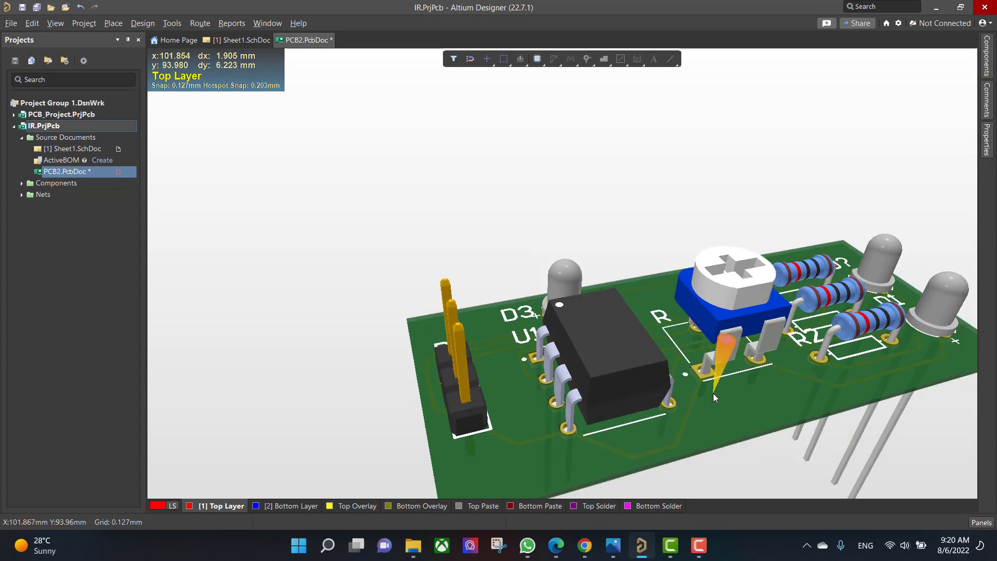
scroll(712, 394, "down", 2, "ctrl")
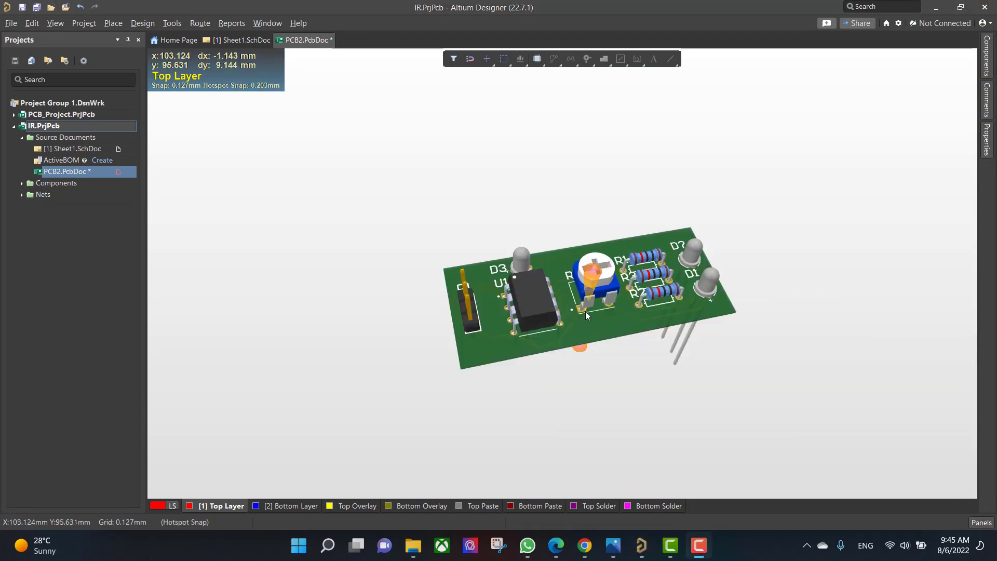
right_click_drag(587, 314, 429, 411)
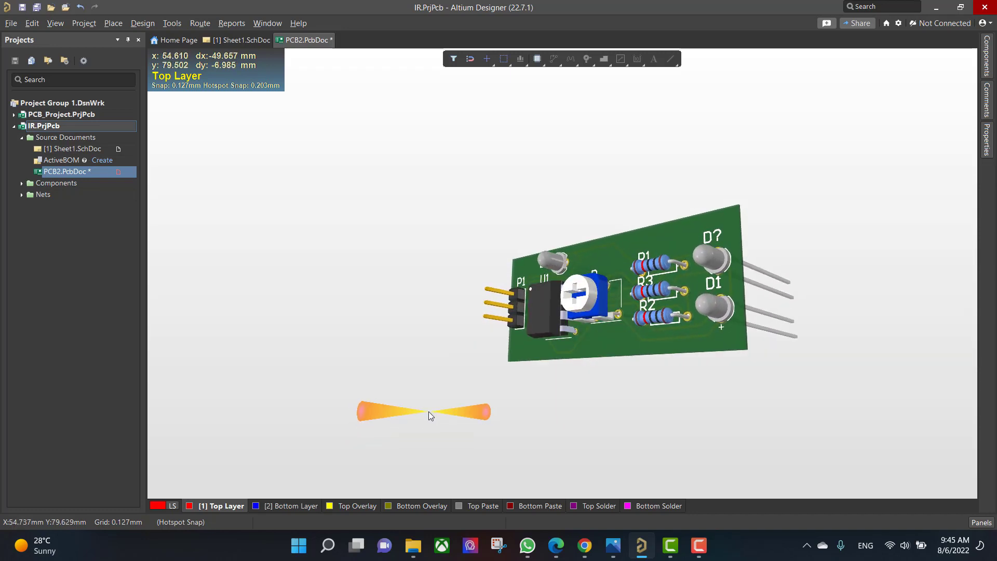